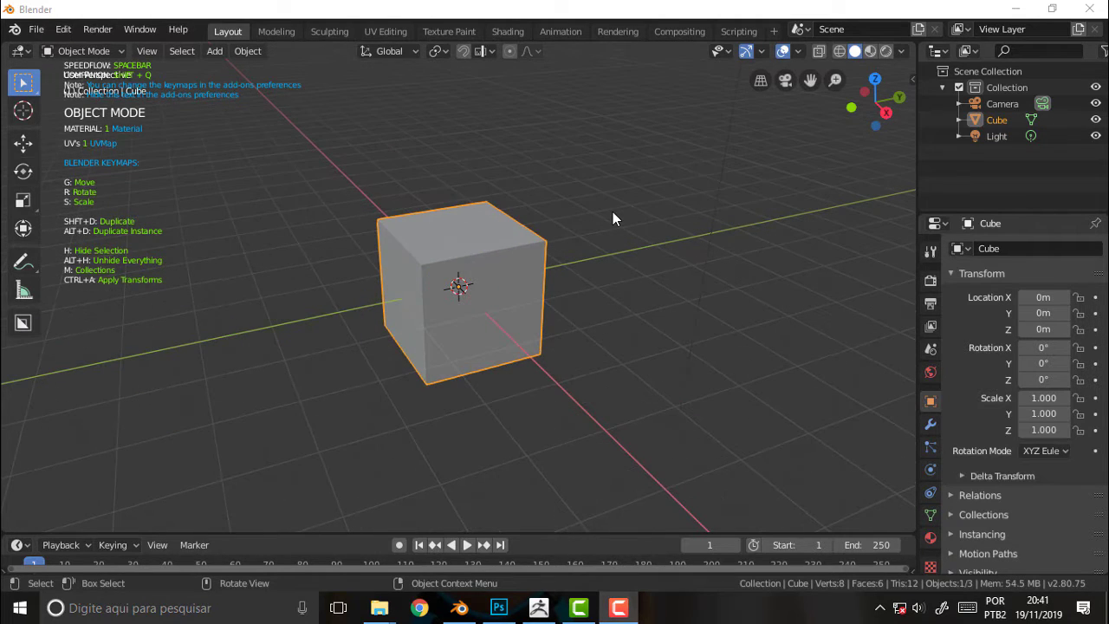
# Delete the default Light, Cube and Camera so the scene collection is empty.
pyautogui.scroll(-3, 573, 251)
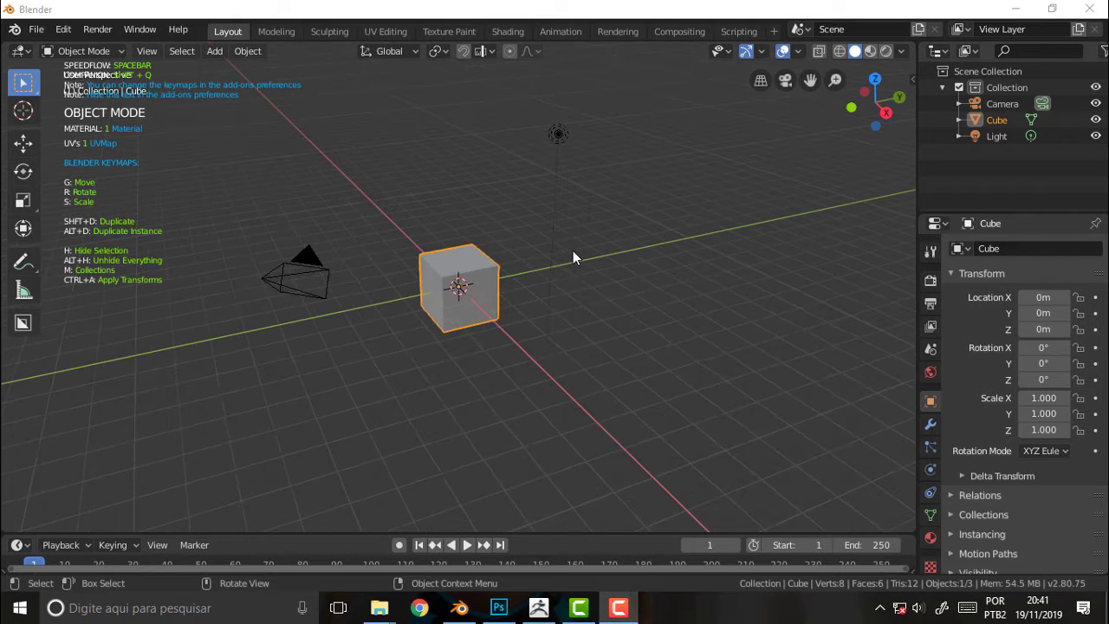
pyautogui.scroll(2, 573, 251)
pyautogui.scroll(-2, 572, 252)
pyautogui.click(556, 135)
pyautogui.press('Delete')
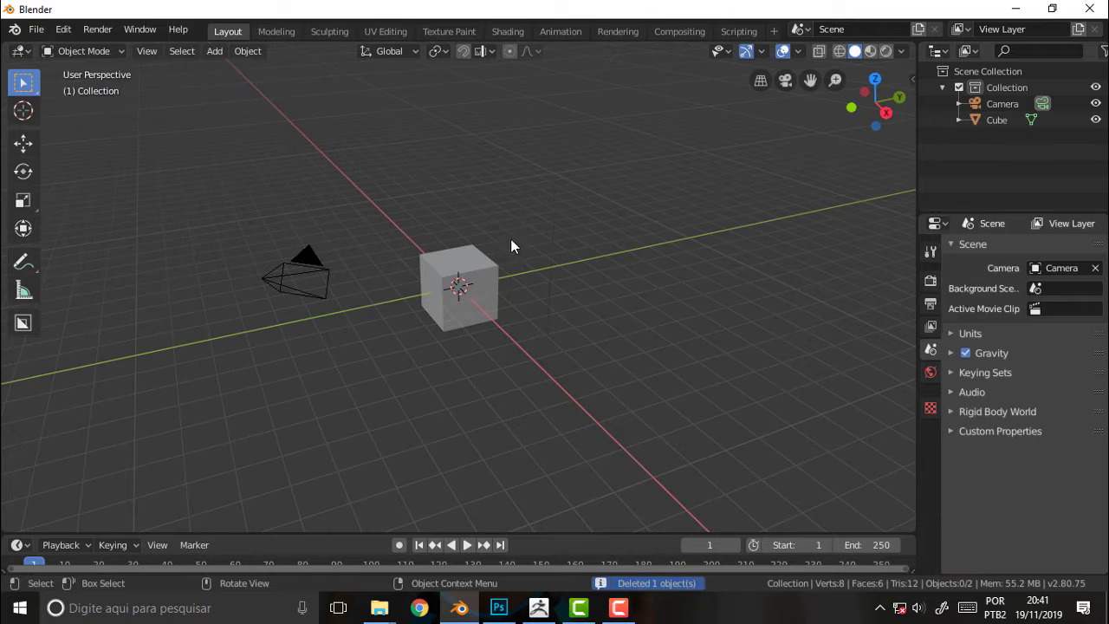
pyautogui.click(489, 271)
pyautogui.press('Delete')
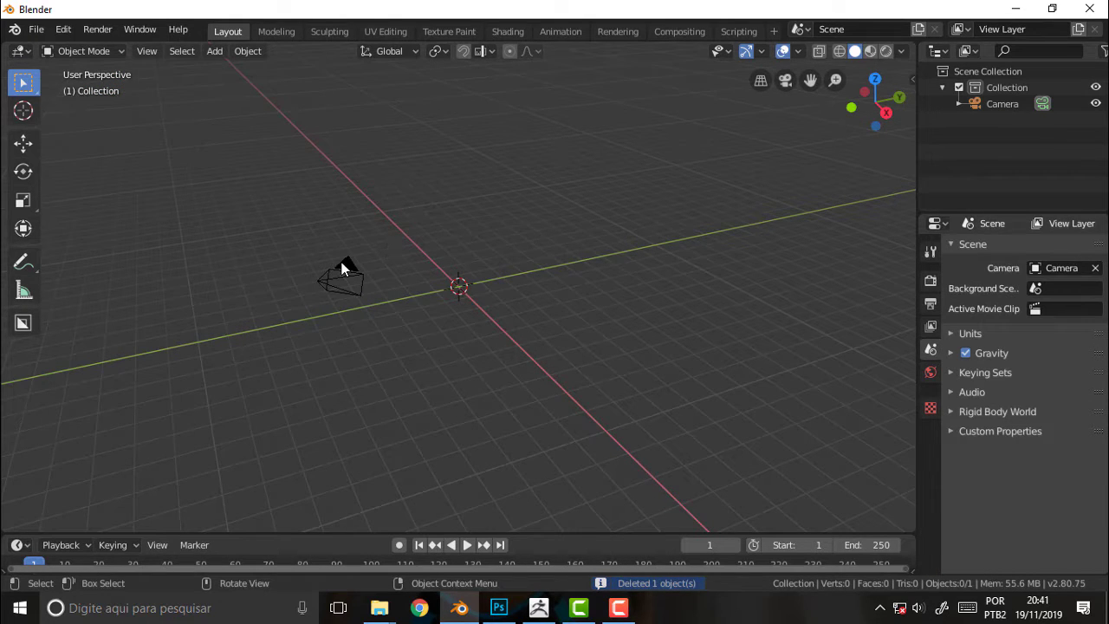
pyautogui.click(343, 269)
pyautogui.press('Delete')
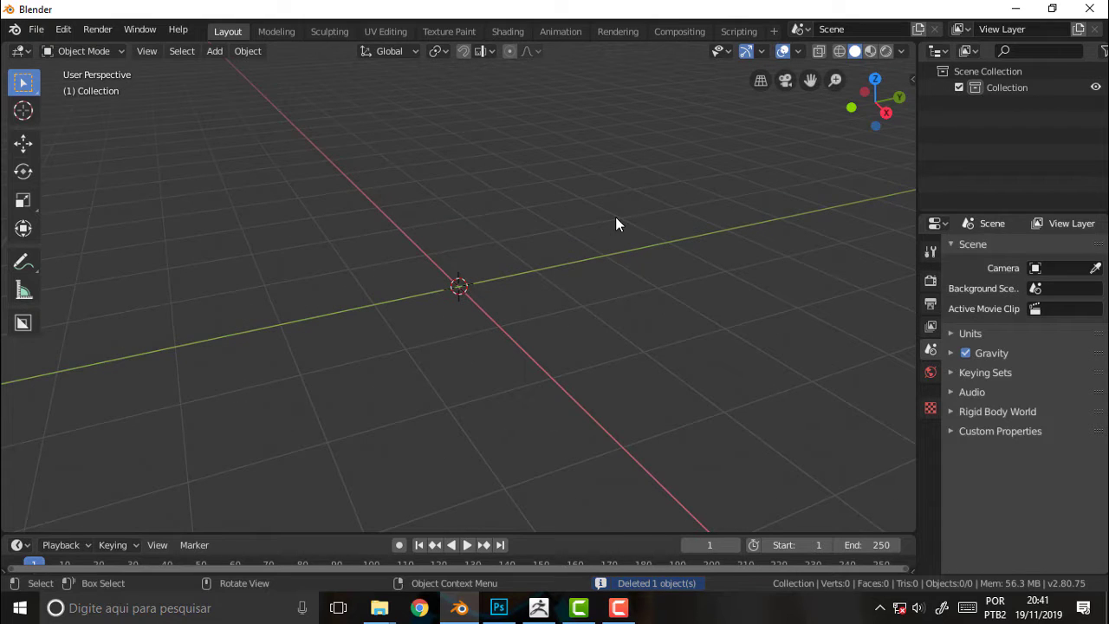
# Add an icosphere at the origin with Subdivisions set to 5.
pyautogui.hotkey('shift', 'a')
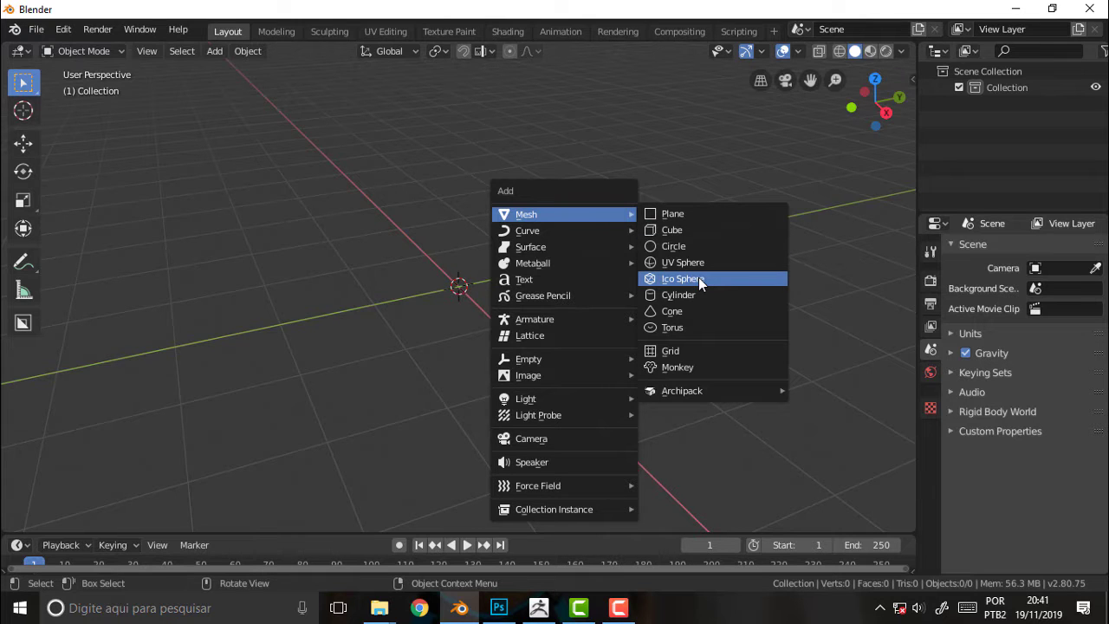
pyautogui.click(698, 278)
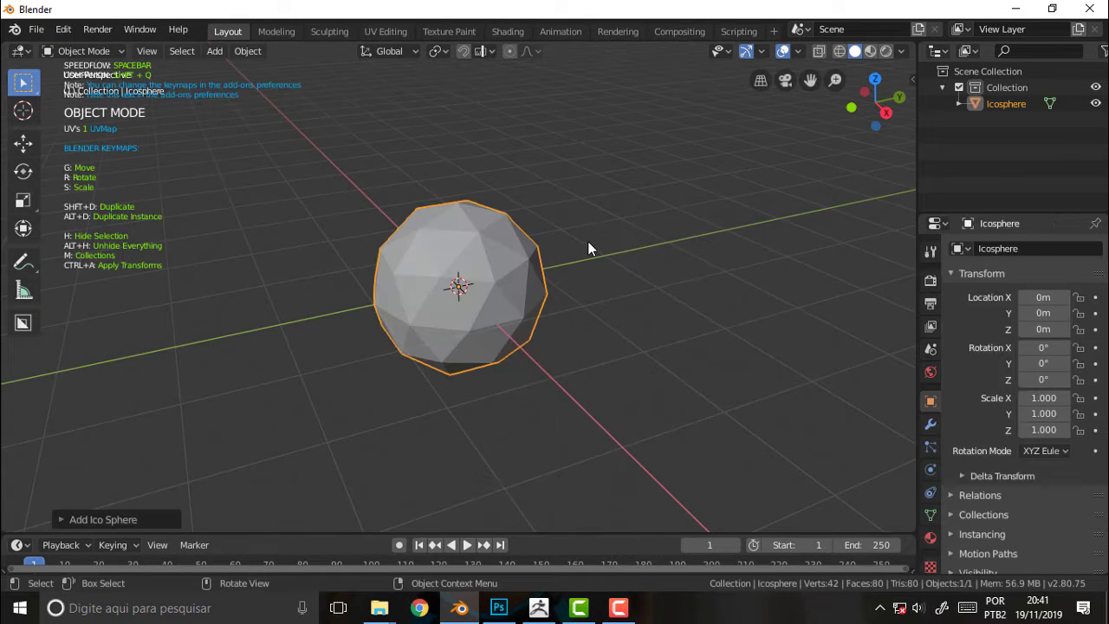
pyautogui.scroll(2, 588, 241)
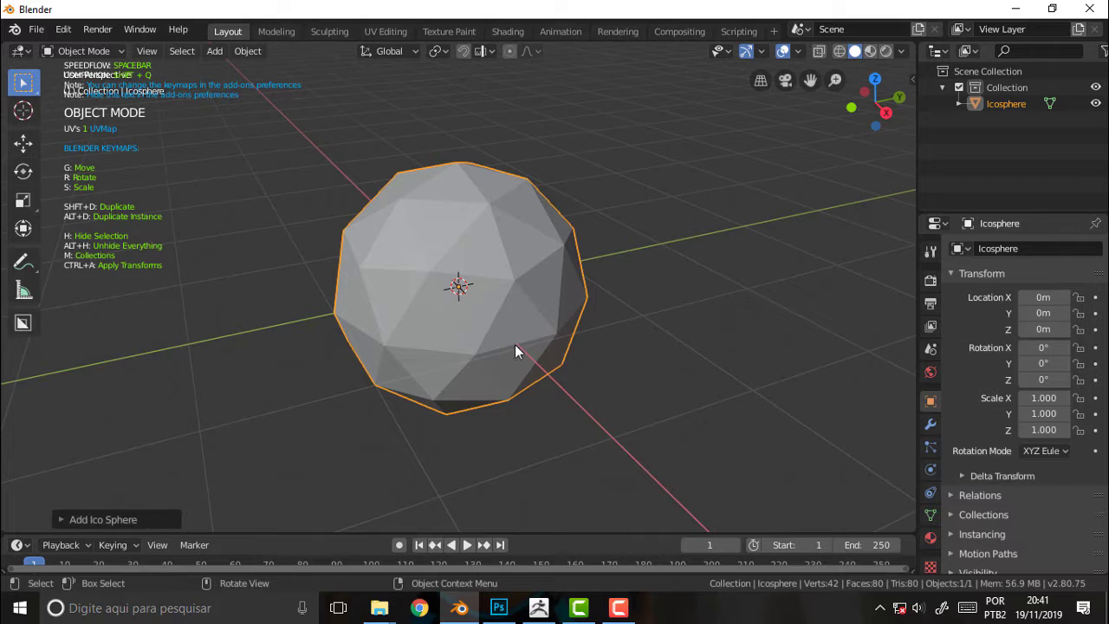
pyautogui.click(61, 520)
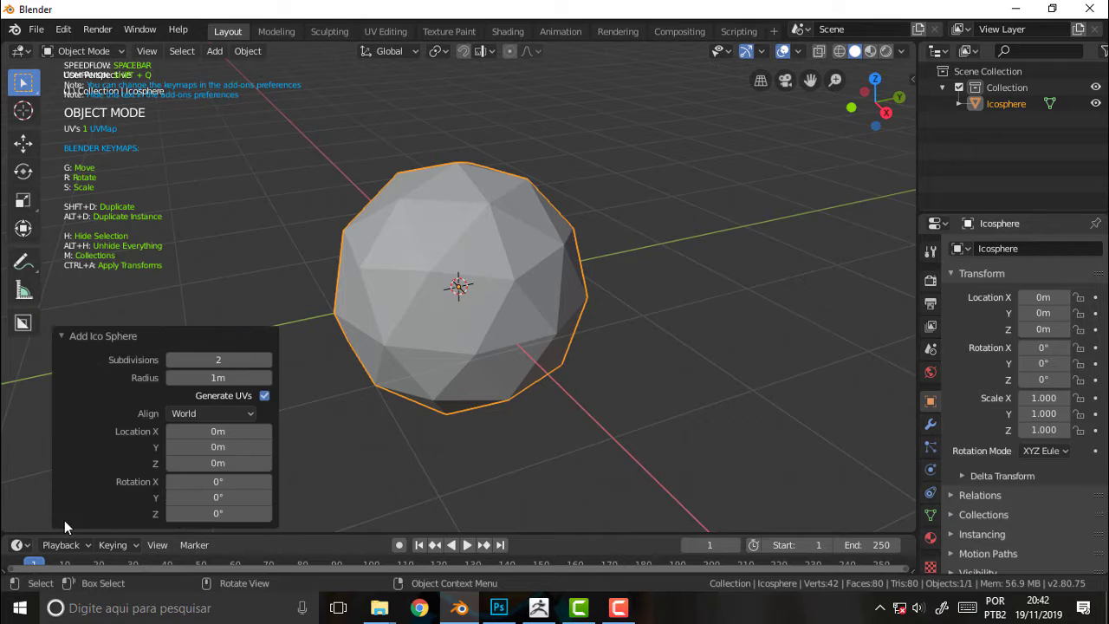
pyautogui.click(219, 360)
pyautogui.write('5')
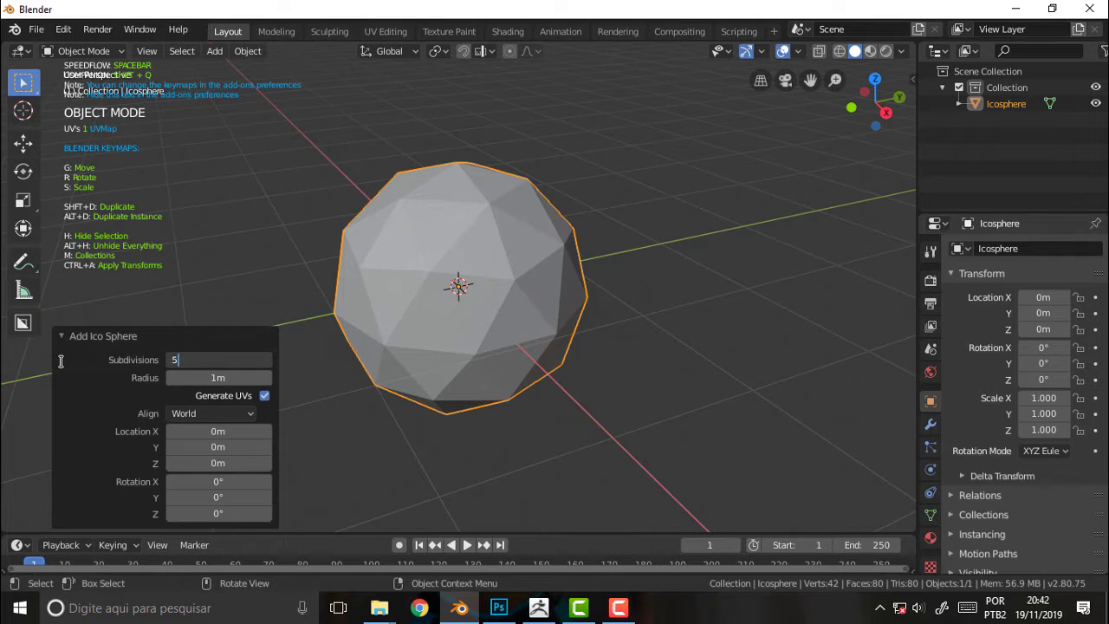
pyautogui.press('Return')
# Apply Shade Smooth to the icosphere from the Object menu.
pyautogui.click(681, 212)
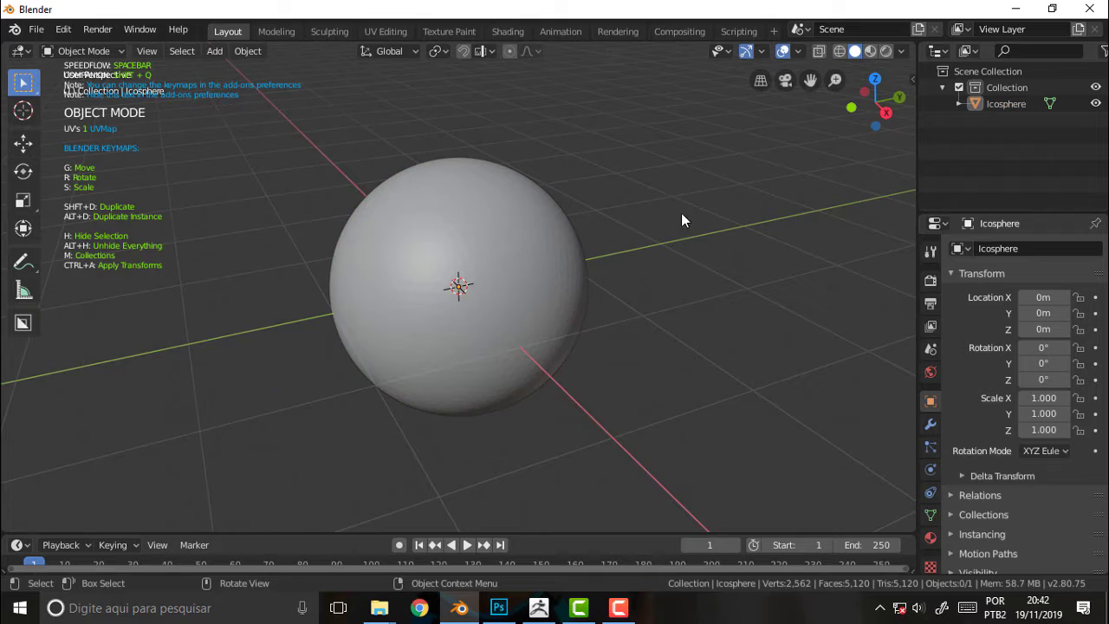
pyautogui.click(397, 188)
pyautogui.click(241, 52)
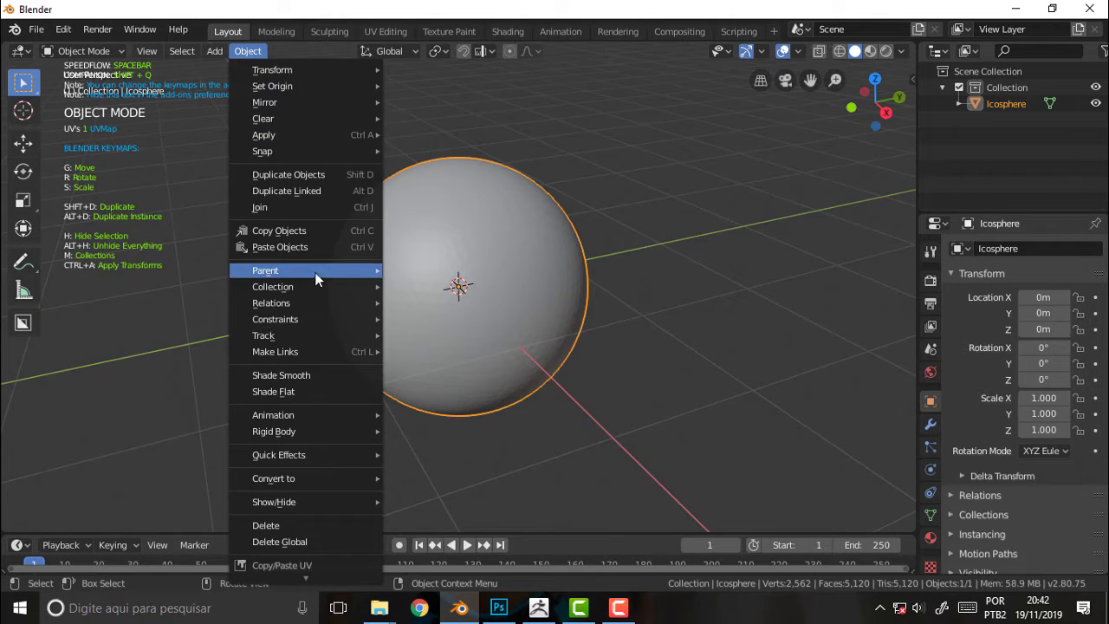
pyautogui.click(308, 372)
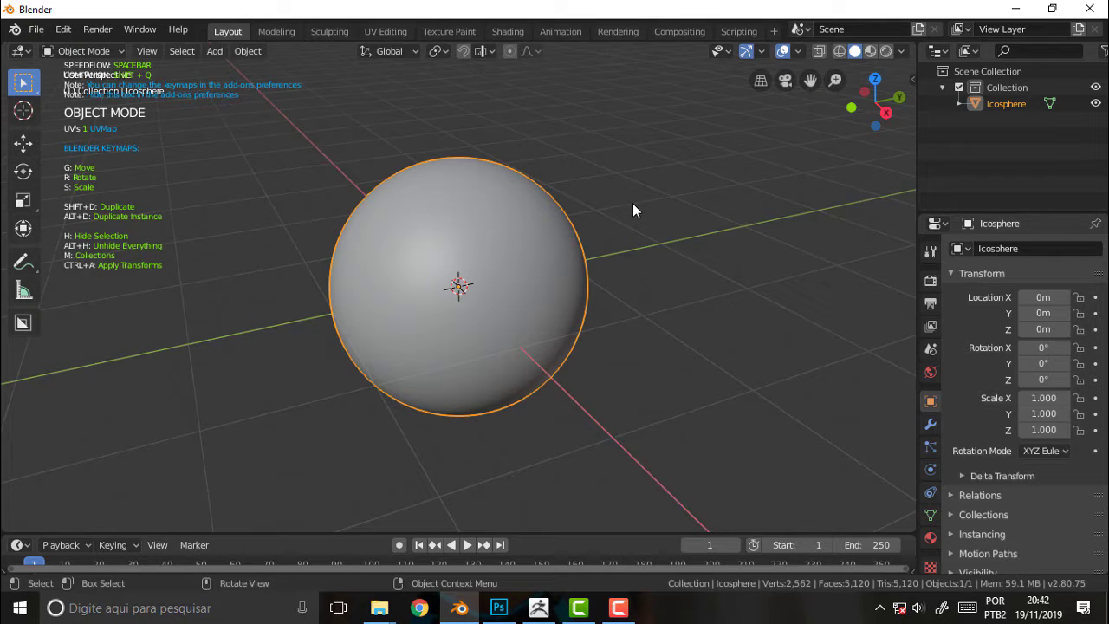
pyautogui.click(501, 609)
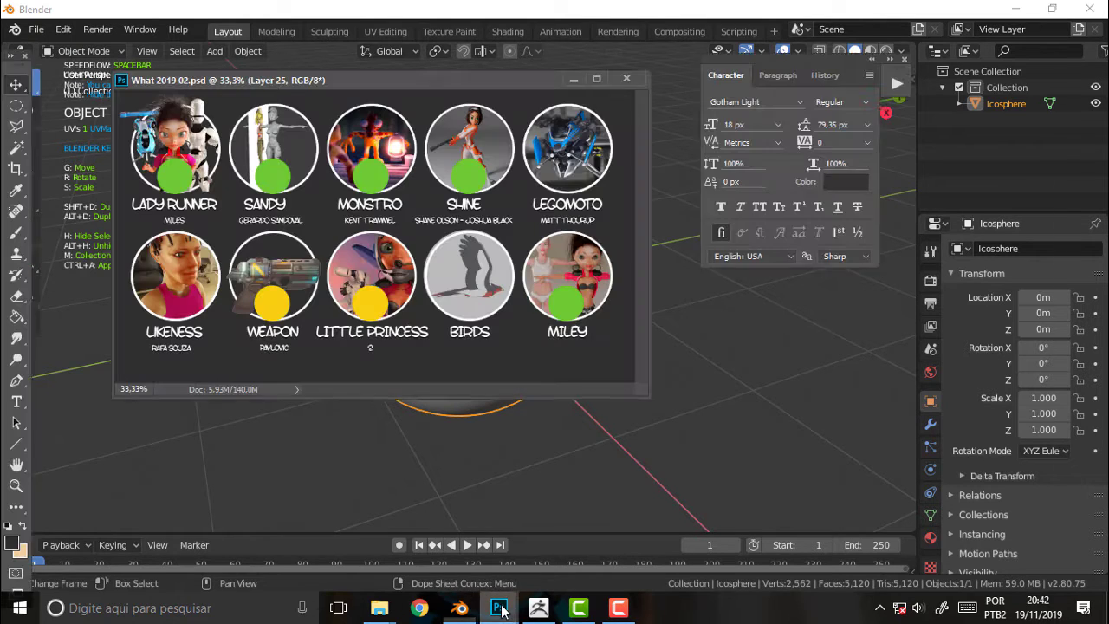
pyautogui.moveTo(425, 80); pyautogui.dragTo(425, 106)
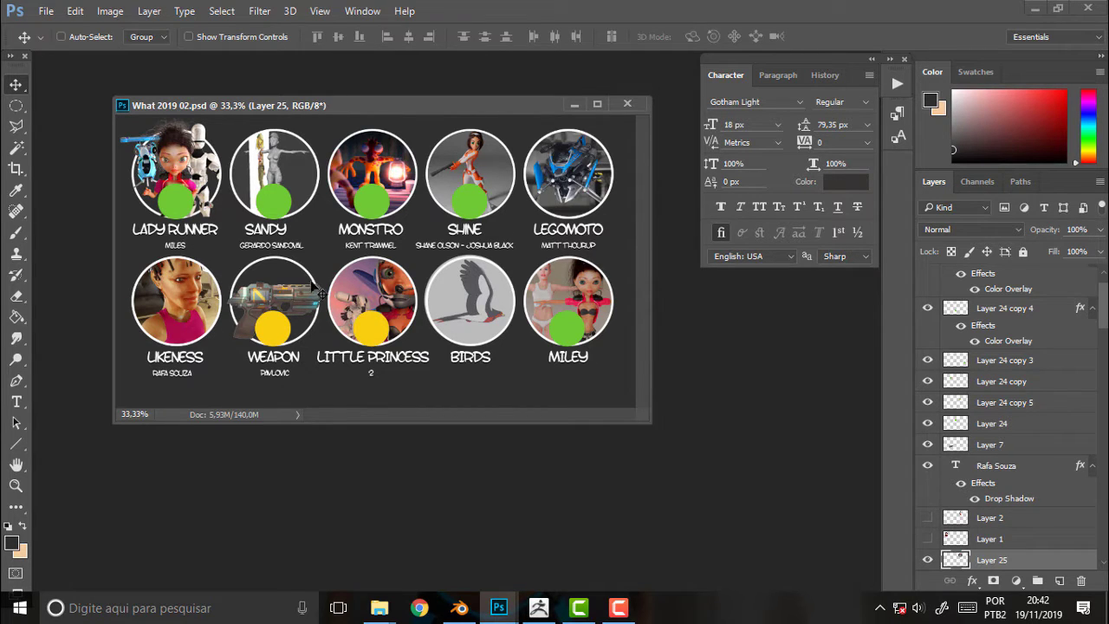
pyautogui.moveTo(553, 325); pyautogui.dragTo(560, 333)
pyautogui.click(459, 607)
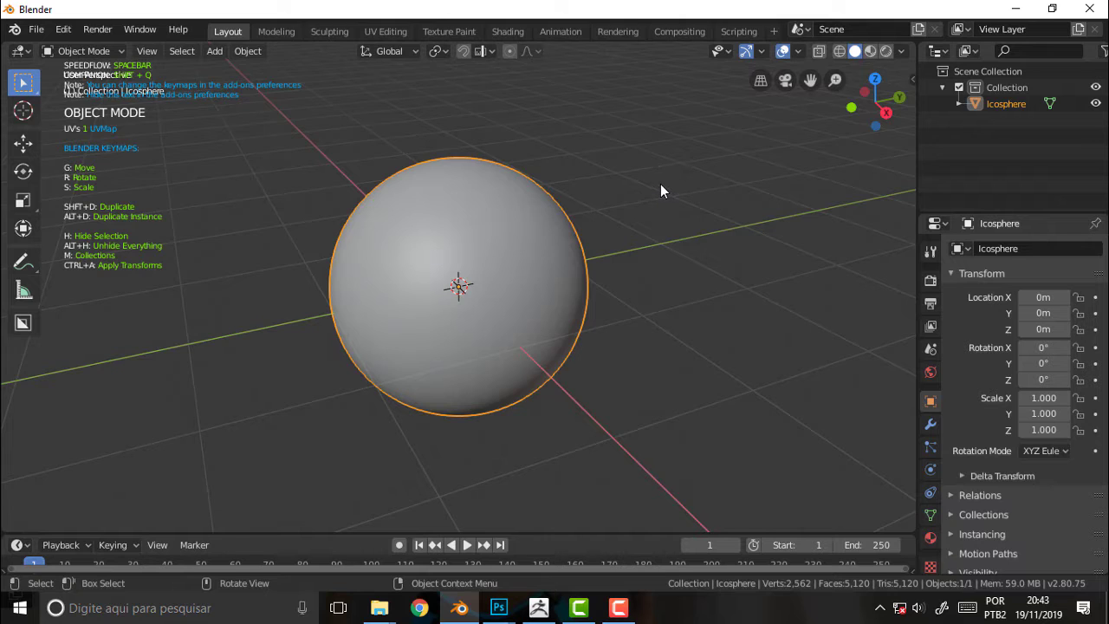
pyautogui.scroll(-2, 660, 190)
pyautogui.scroll(2, 658, 187)
pyautogui.moveTo(643, 229)
pyautogui.mouseDown(button='middle')
pyautogui.moveTo(718, 199)
pyautogui.moveTo(671, 189)
pyautogui.moveTo(701, 189)
pyautogui.moveTo(663, 196)
pyautogui.mouseUp(button='middle')
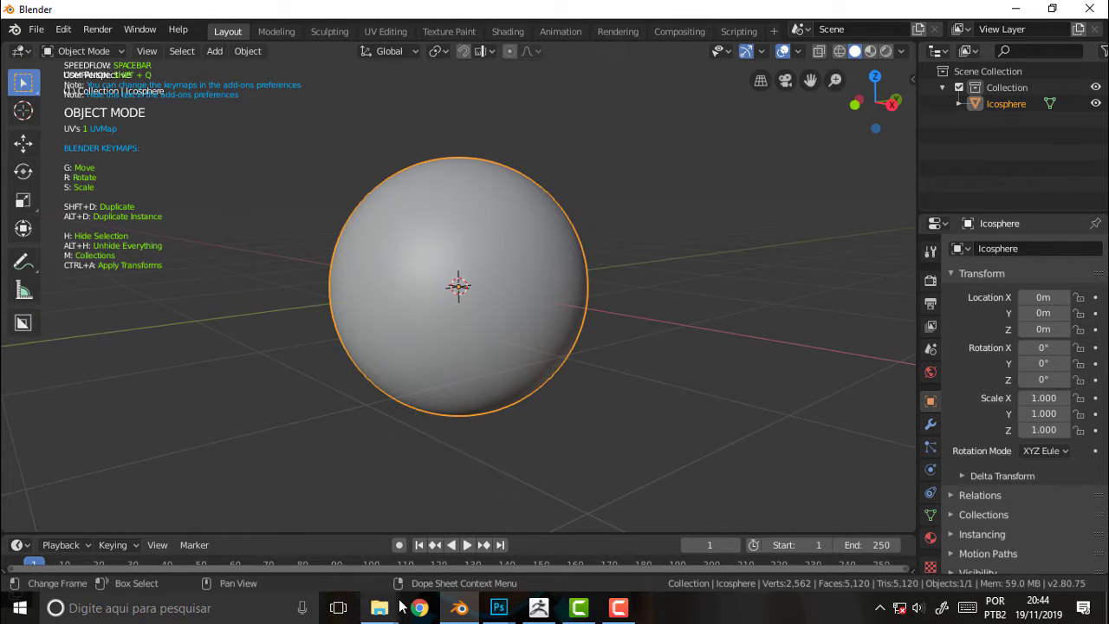
pyautogui.moveTo(379, 608)
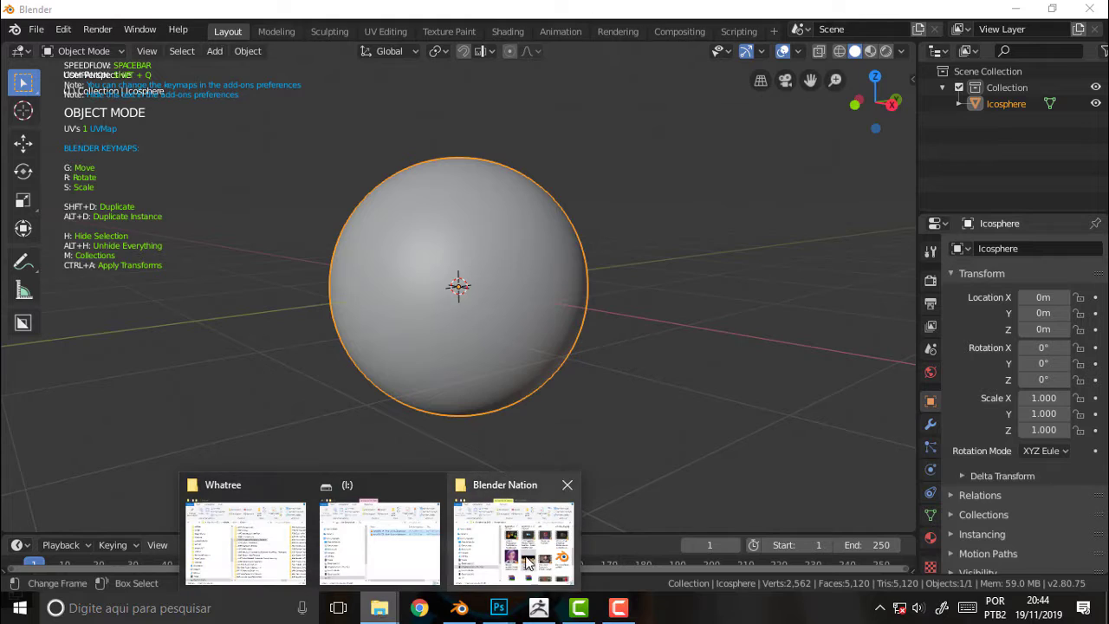
# Close the lotsalote.png reference and select the Procedural Textures in Blender 2.8 video.
pyautogui.click(520, 520)
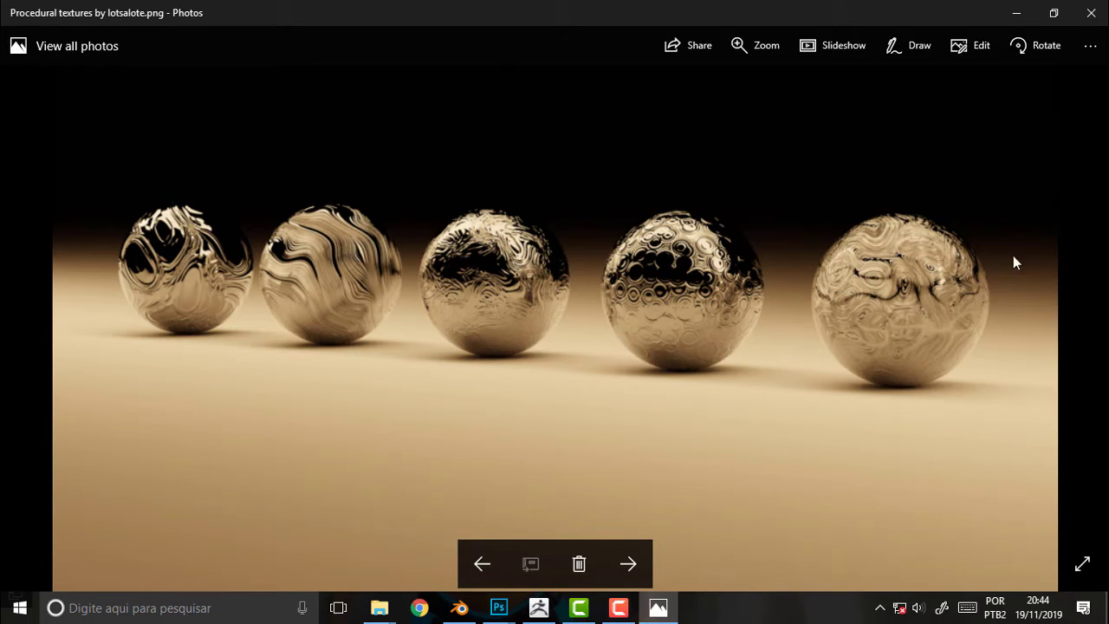
pyautogui.click(1092, 15)
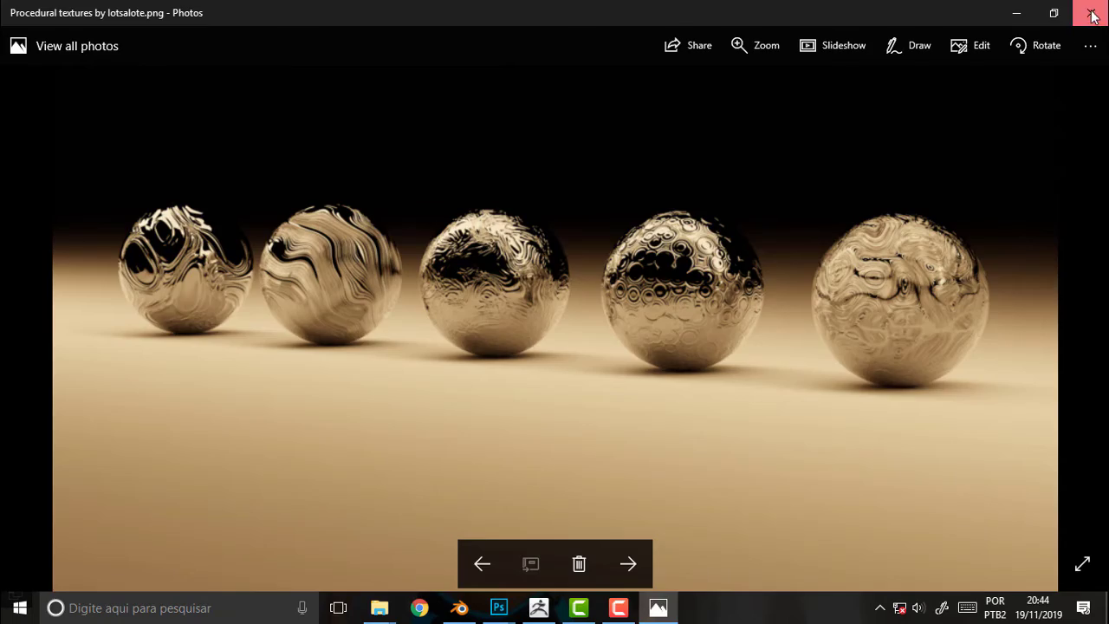
pyautogui.click(512, 343)
# Play Procedural Textures in Blender 2.8.mp4 in VLC, pause at 01:37, then return to Blender.
pyautogui.press('Return')
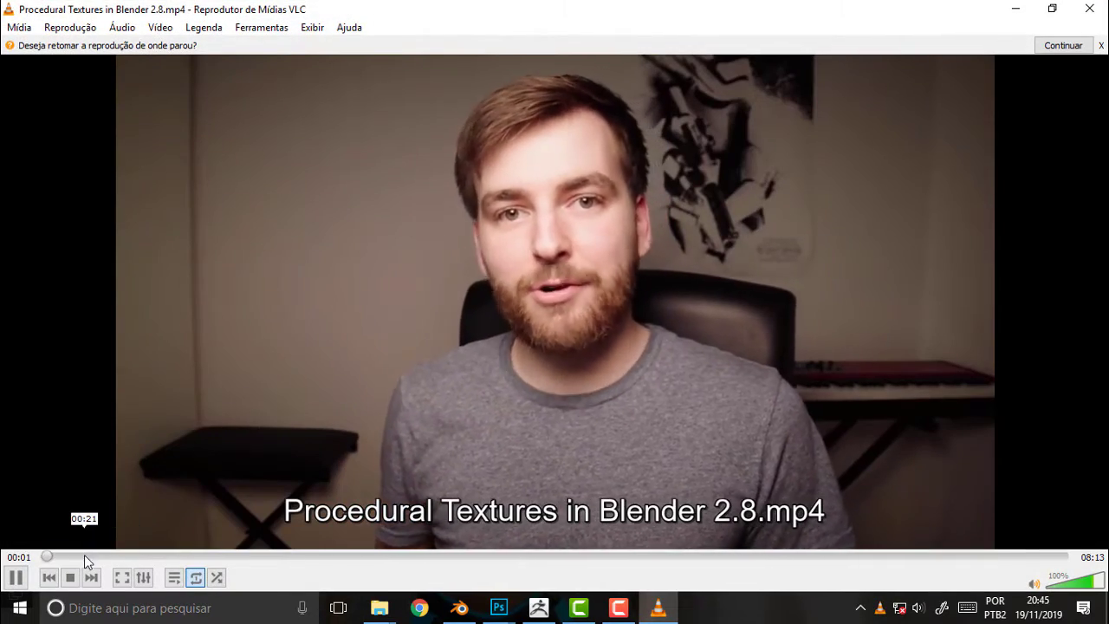
pyautogui.click(84, 554)
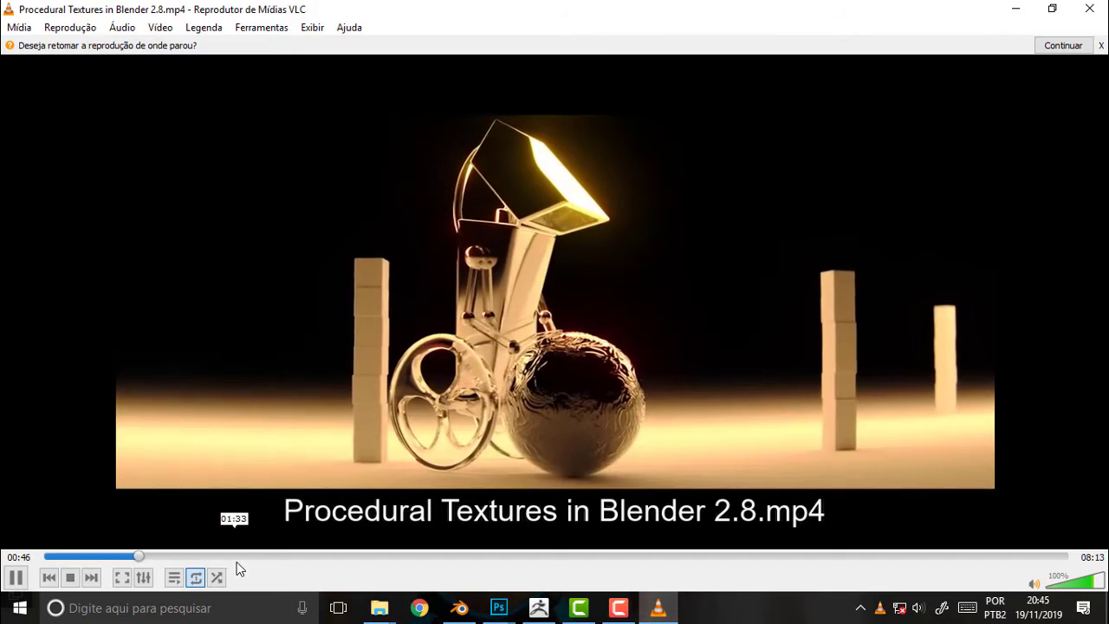
pyautogui.click(239, 558)
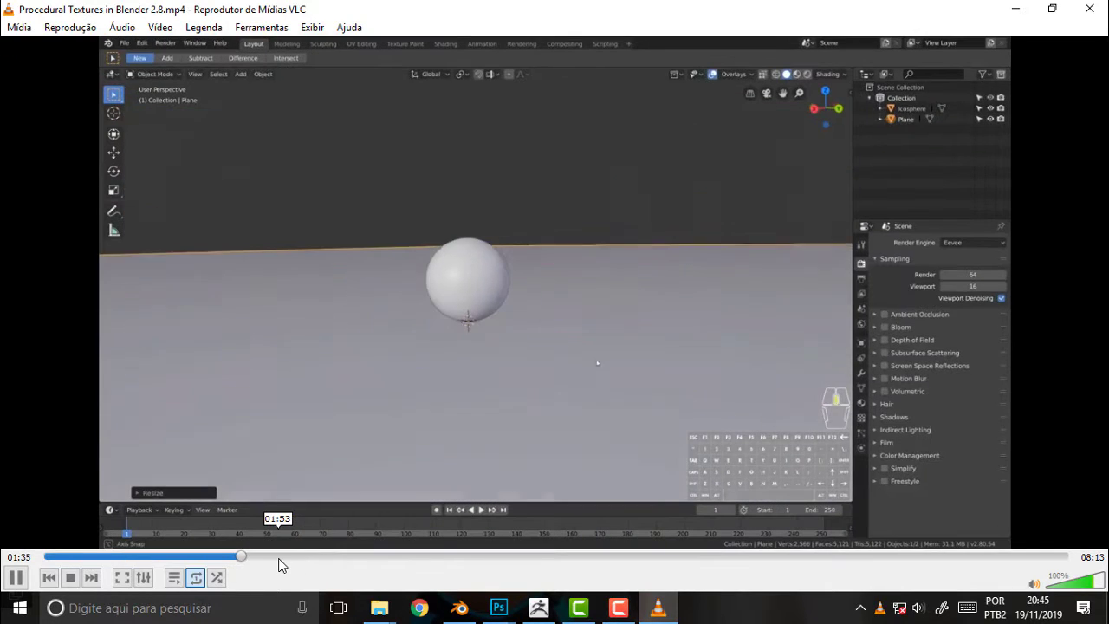
pyautogui.press('space')
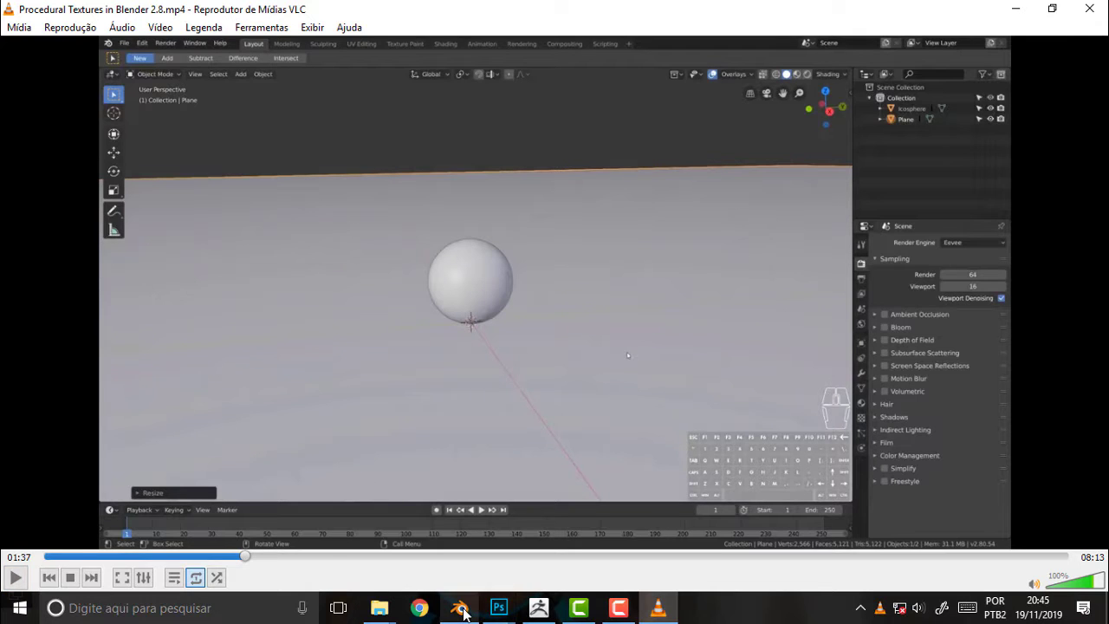
pyautogui.click(459, 607)
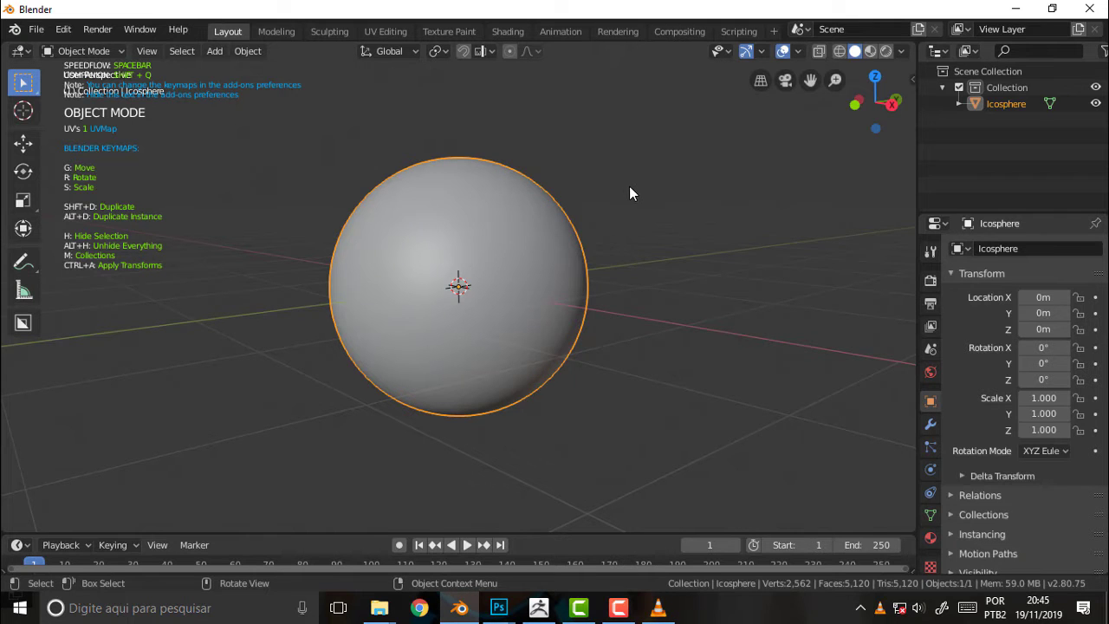
# From the right orthographic view, lift the icosphere 1.04 m along Z.
pyautogui.press('KP_3')
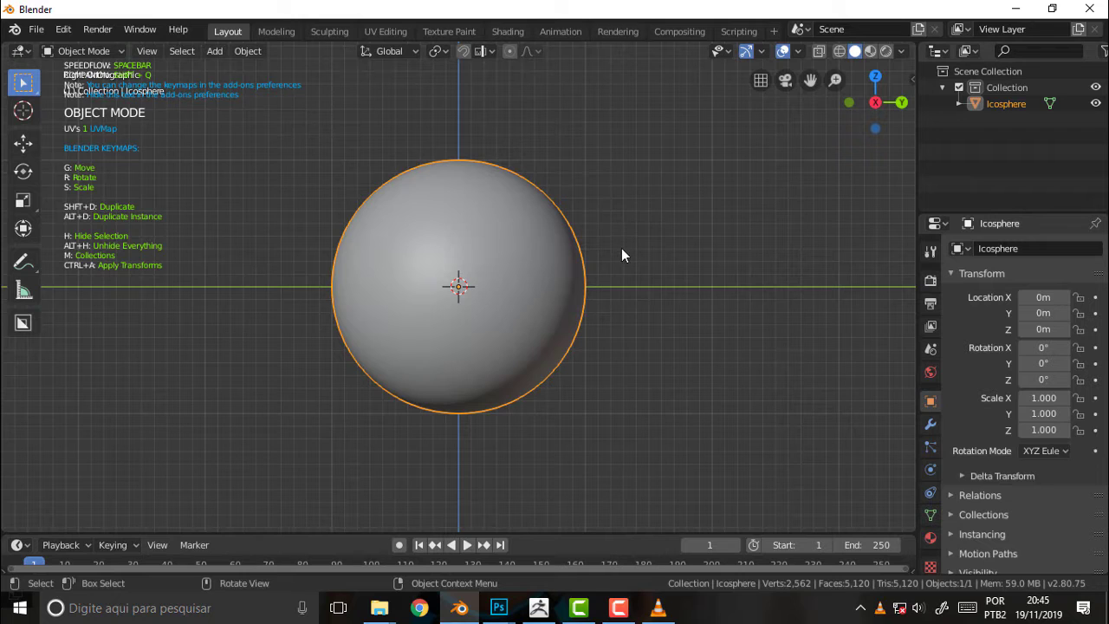
pyautogui.press('g')
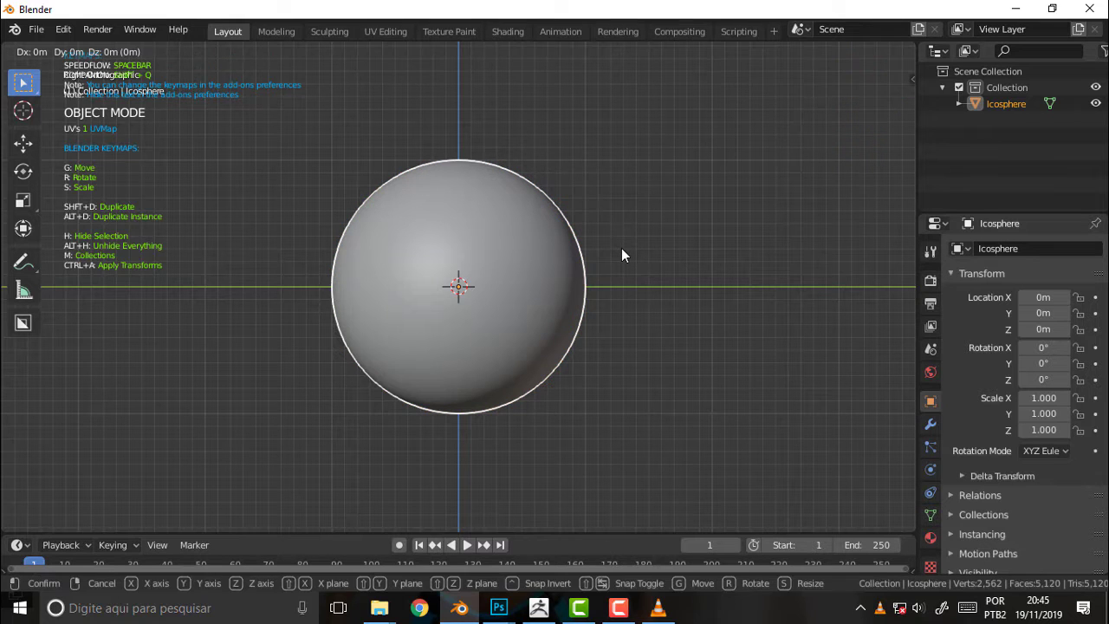
pyautogui.press('z')
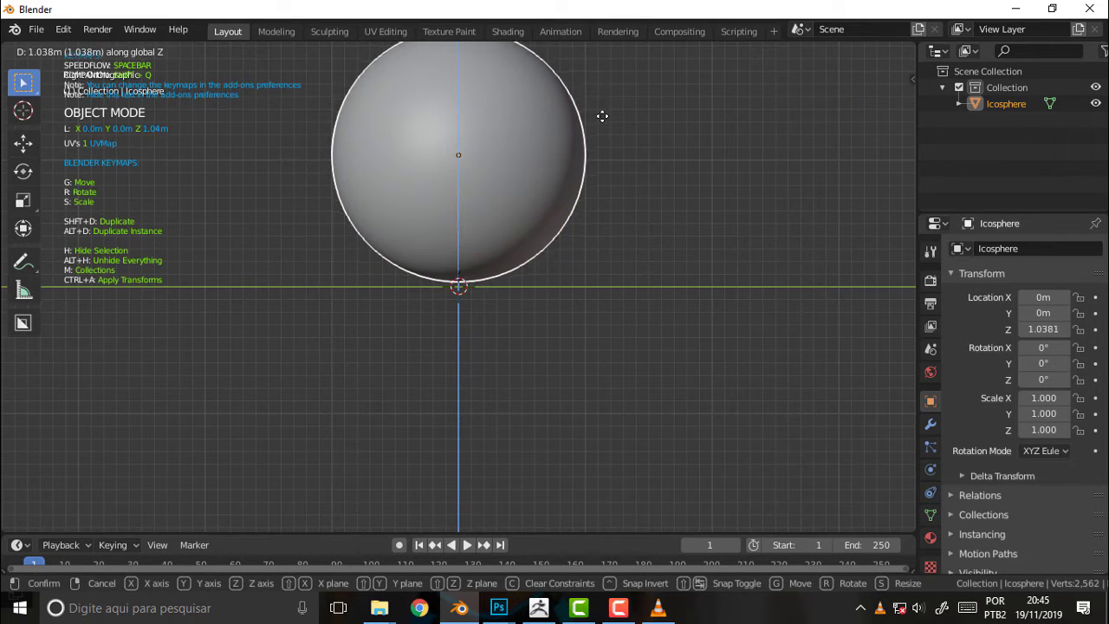
pyautogui.click(599, 115)
pyautogui.moveTo(688, 131); pyautogui.dragTo(596, 210, button='middle')
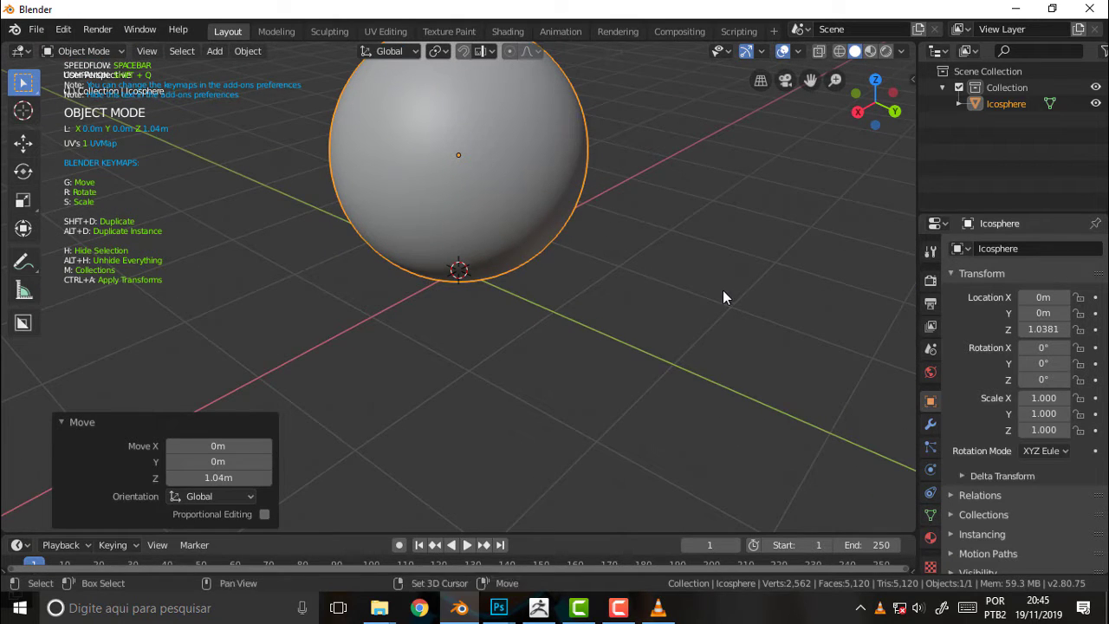
pyautogui.hotkey('shift', 'a')
pyautogui.moveTo(641, 275)
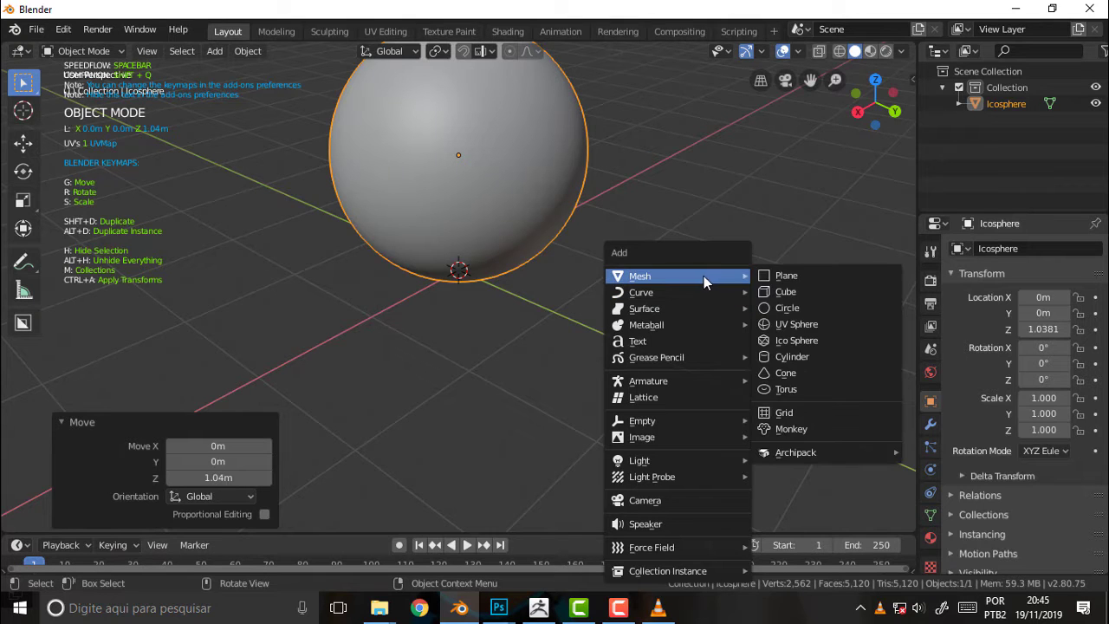
# Add a plane at the origin and scale it uniformly to about 10.045.
pyautogui.click(789, 276)
pyautogui.press('s')
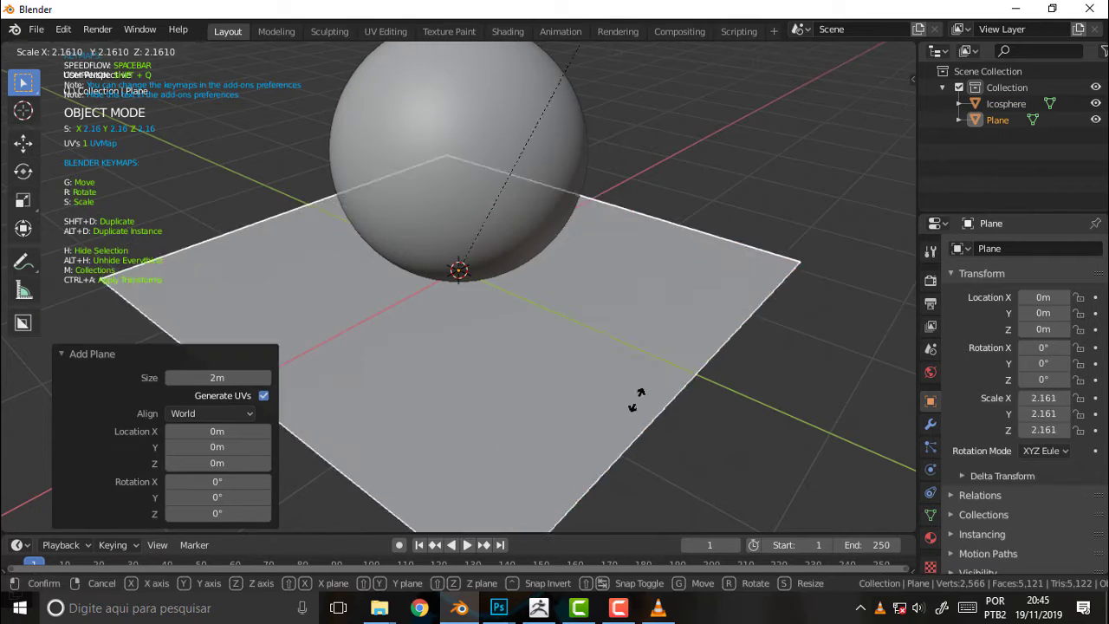
pyautogui.click(797, 130)
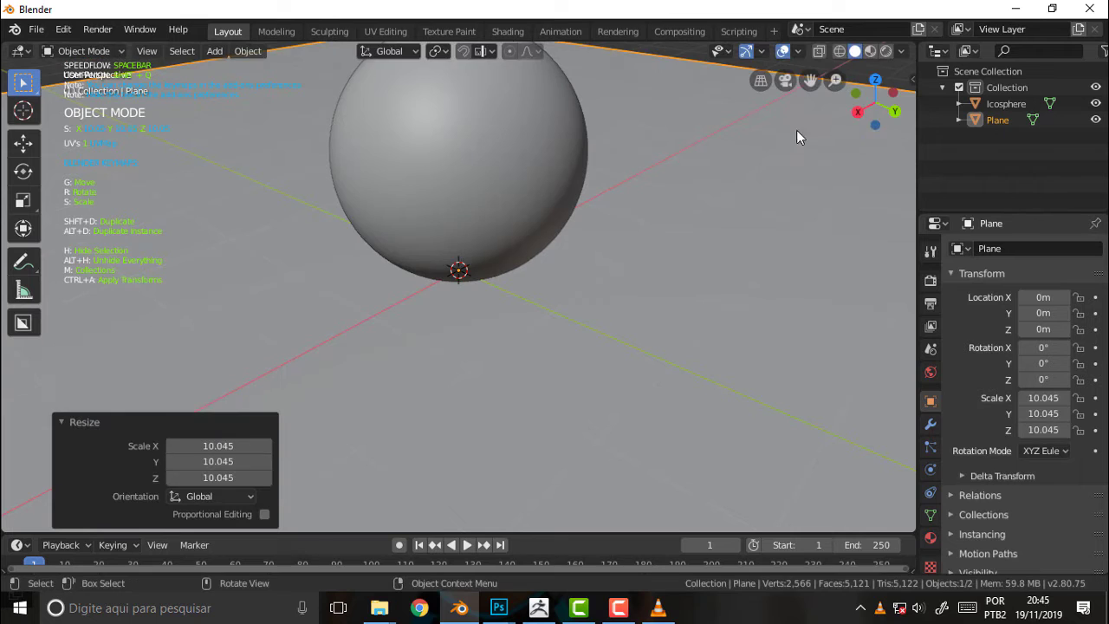
pyautogui.scroll(-5, 780, 148)
pyautogui.scroll(-2, 770, 154)
pyautogui.scroll(2, 746, 169)
pyautogui.moveTo(747, 171)
pyautogui.mouseDown(button='middle')
pyautogui.moveTo(604, 214)
pyautogui.moveTo(630, 201)
pyautogui.moveTo(626, 217)
pyautogui.mouseUp(button='middle')
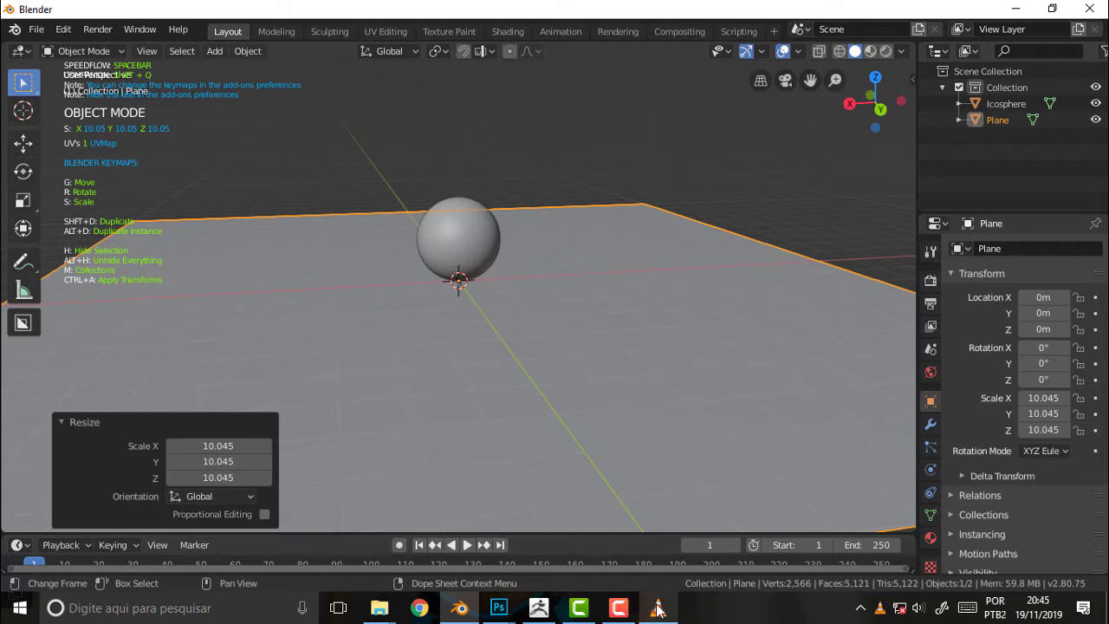
# Set the World colour value to 0 for black, then switch the viewport to Rendered shading.
pyautogui.click(607, 612)
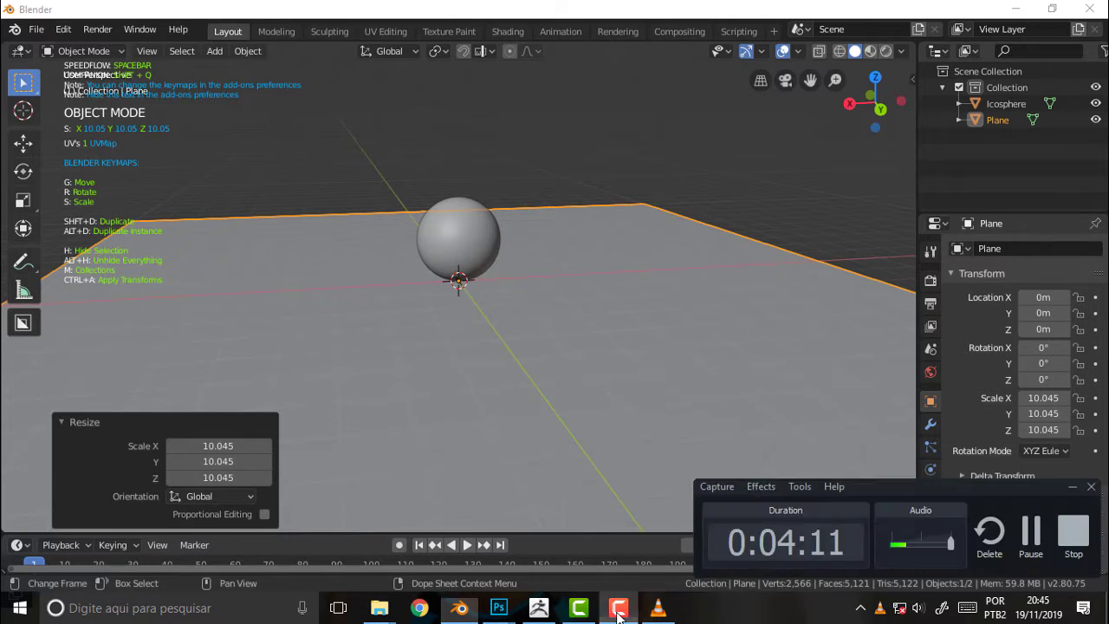
pyautogui.click(632, 373)
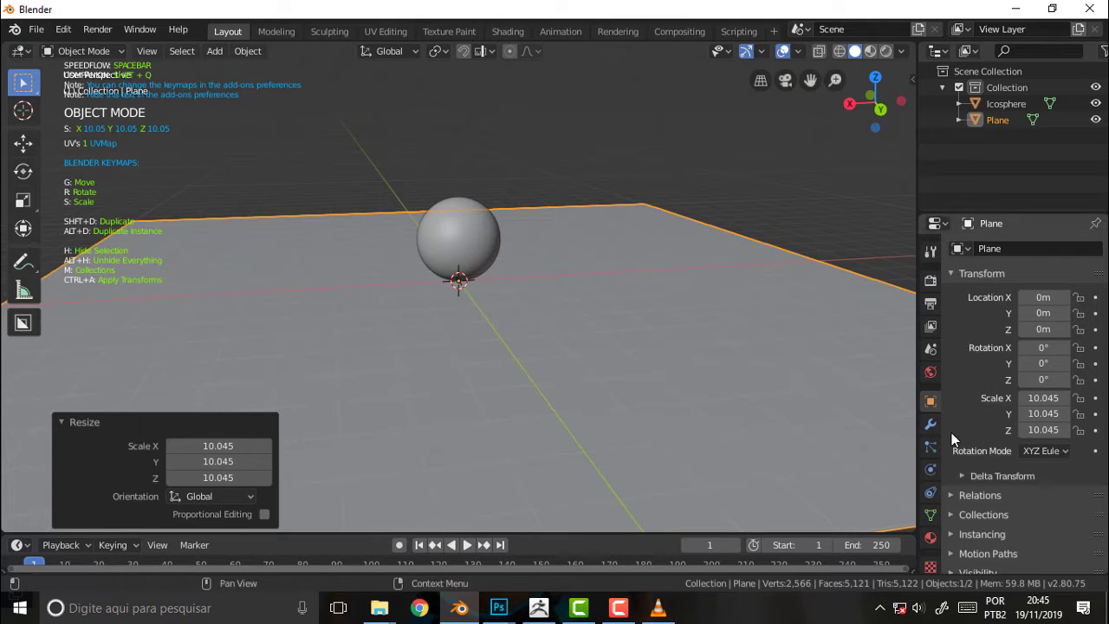
pyautogui.click(931, 372)
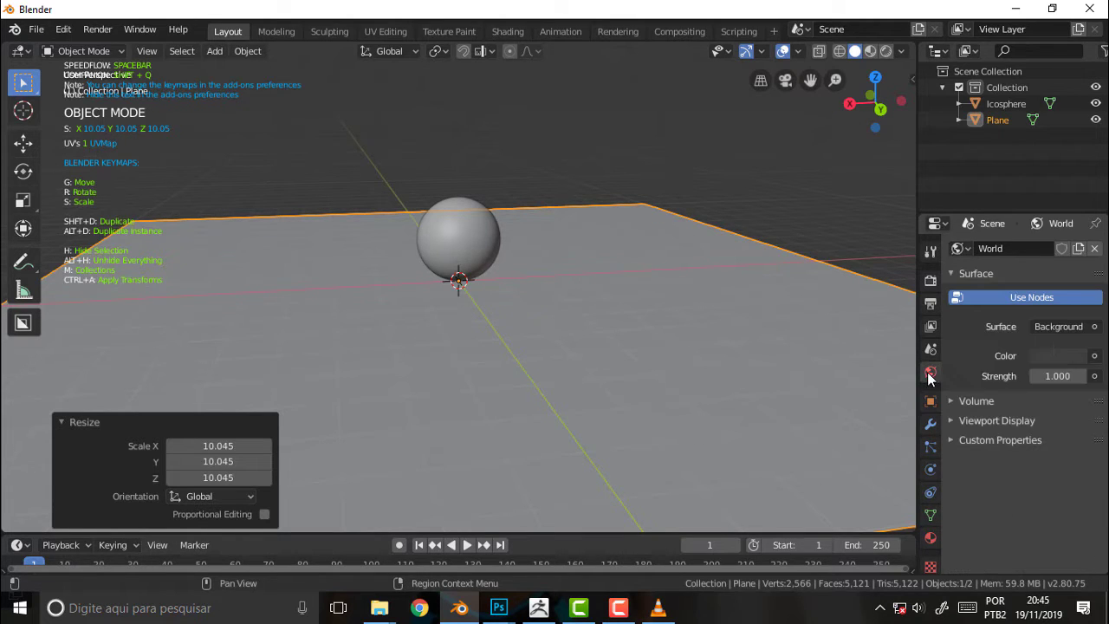
pyautogui.click(1063, 358)
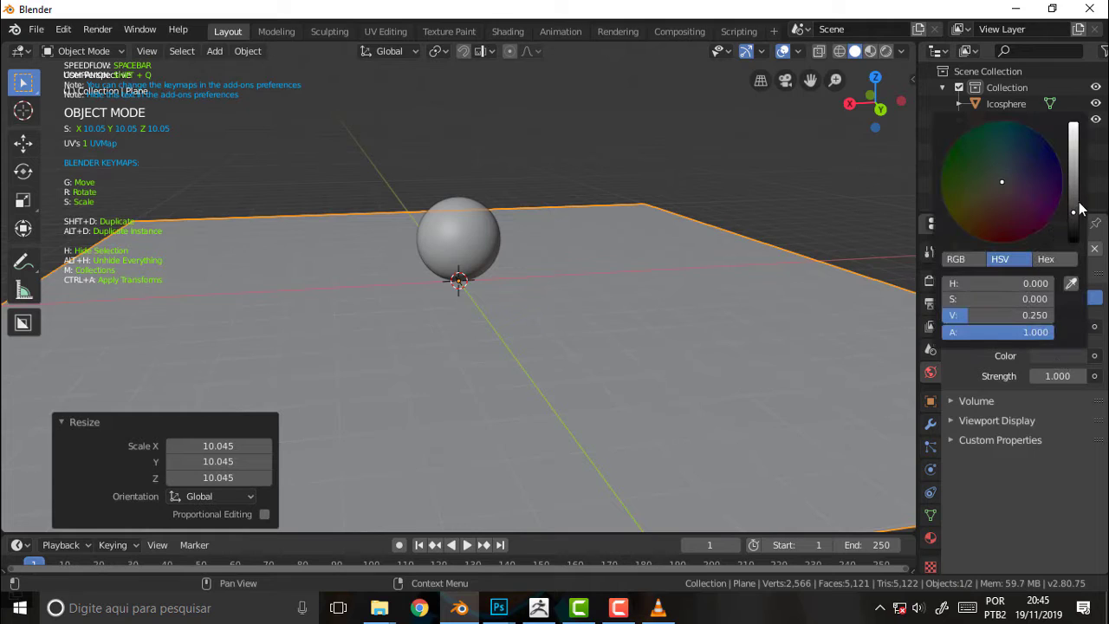
pyautogui.moveTo(1075, 212); pyautogui.dragTo(1075, 243)
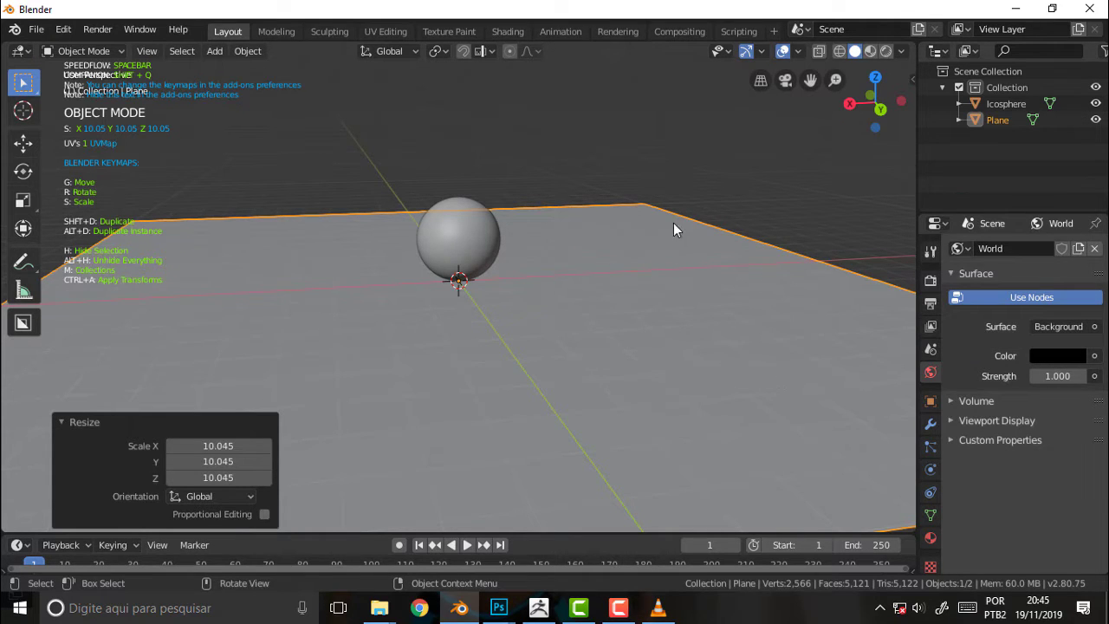
pyautogui.press('z')
pyautogui.click(768, 165)
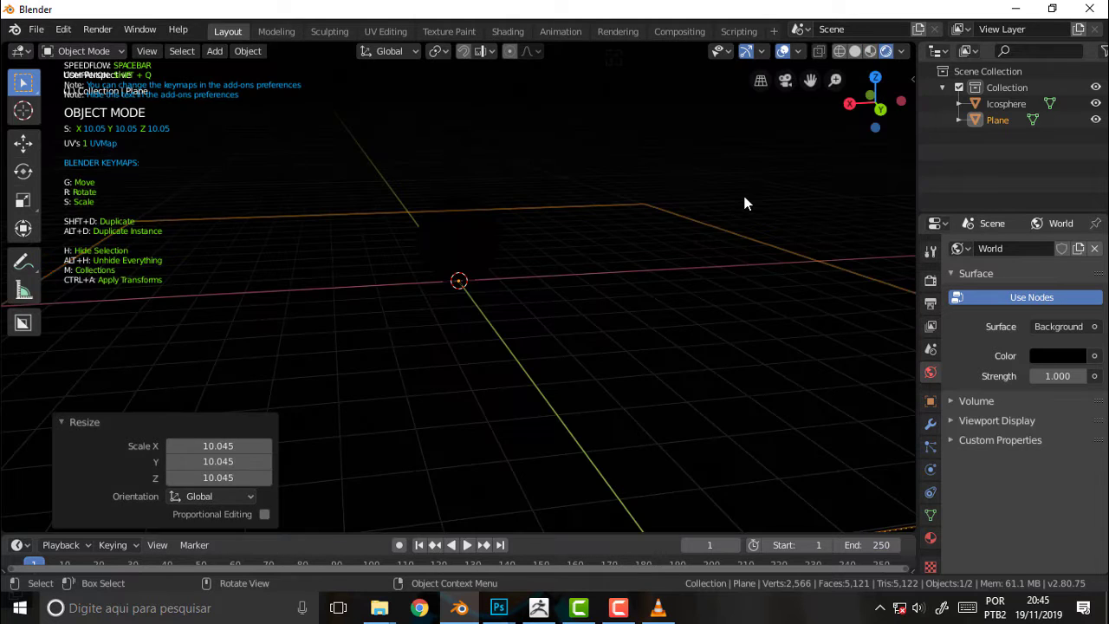
# Return the viewport to Solid shading and set the Render Engine to Cycles.
pyautogui.press('z')
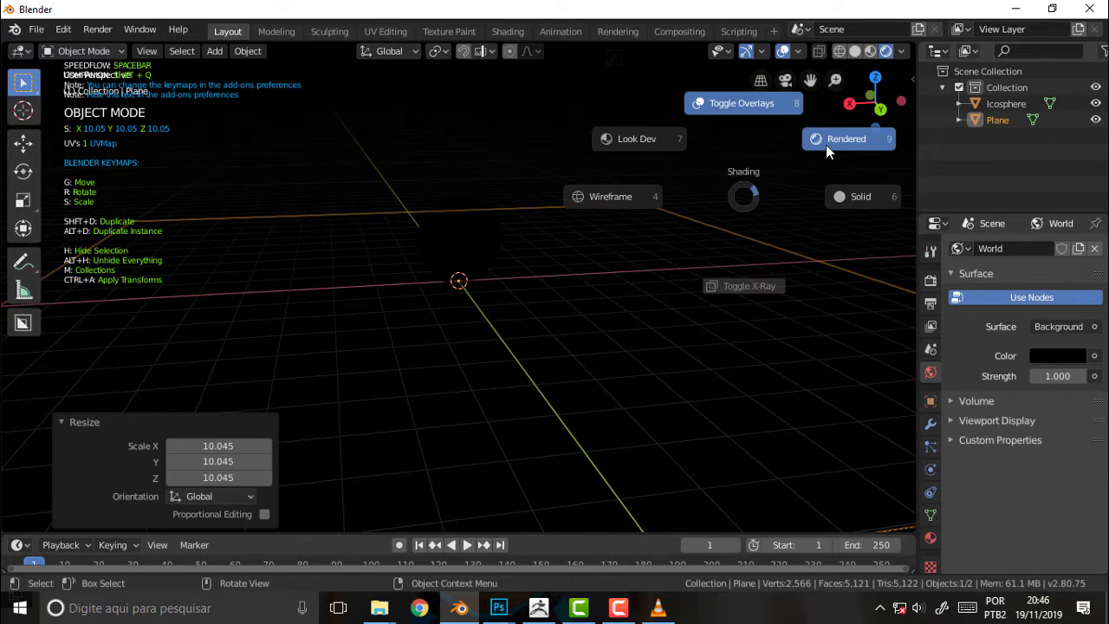
pyautogui.click(847, 195)
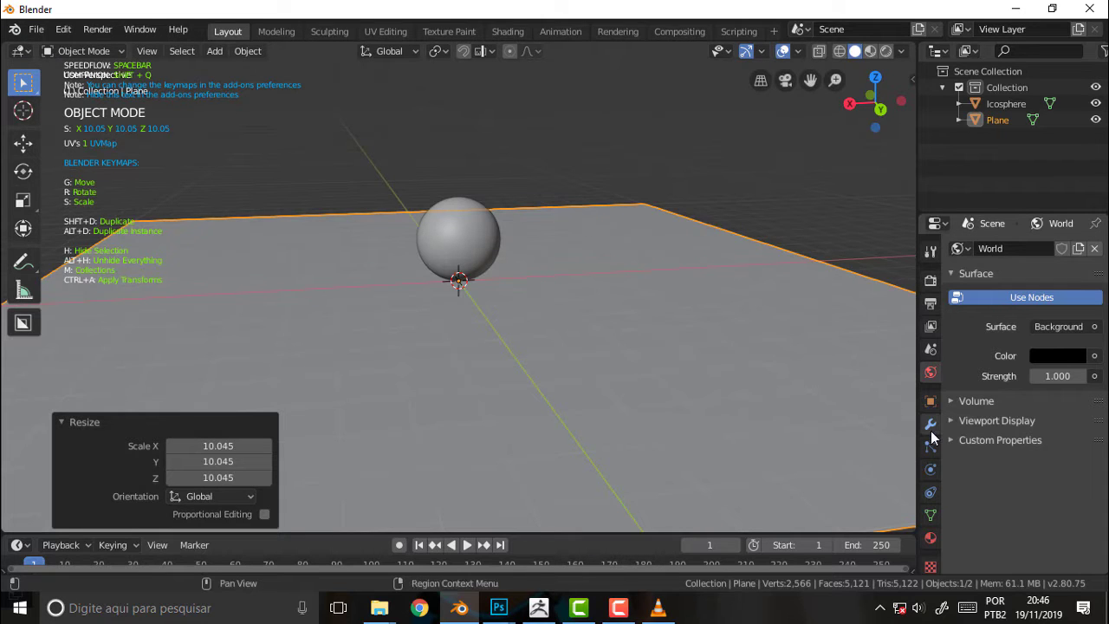
pyautogui.click(933, 281)
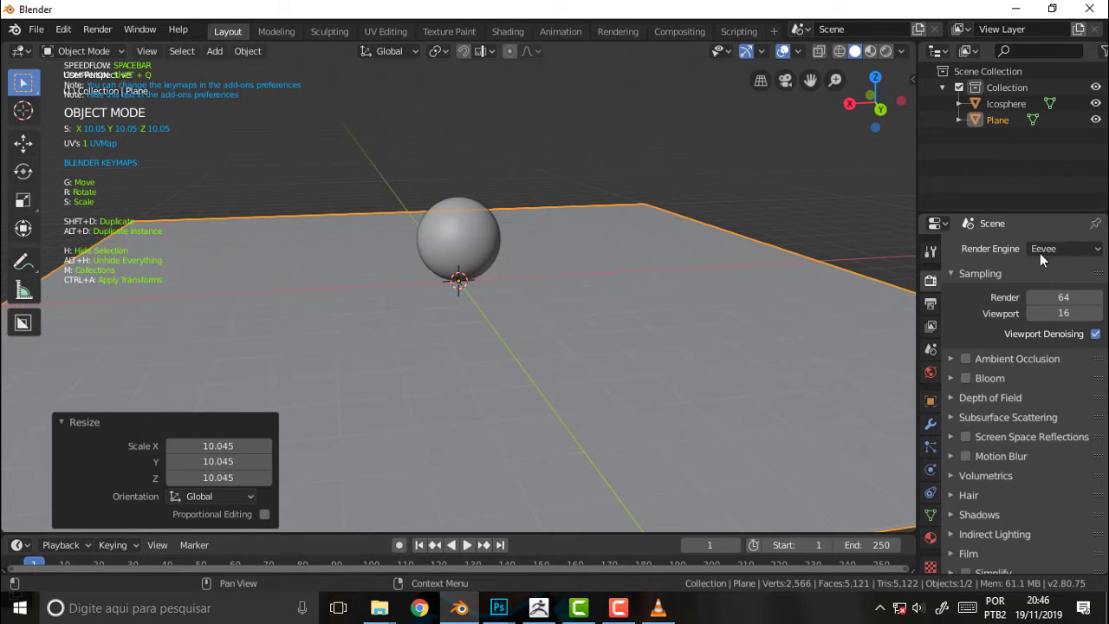
pyautogui.click(1081, 253)
pyautogui.click(1046, 300)
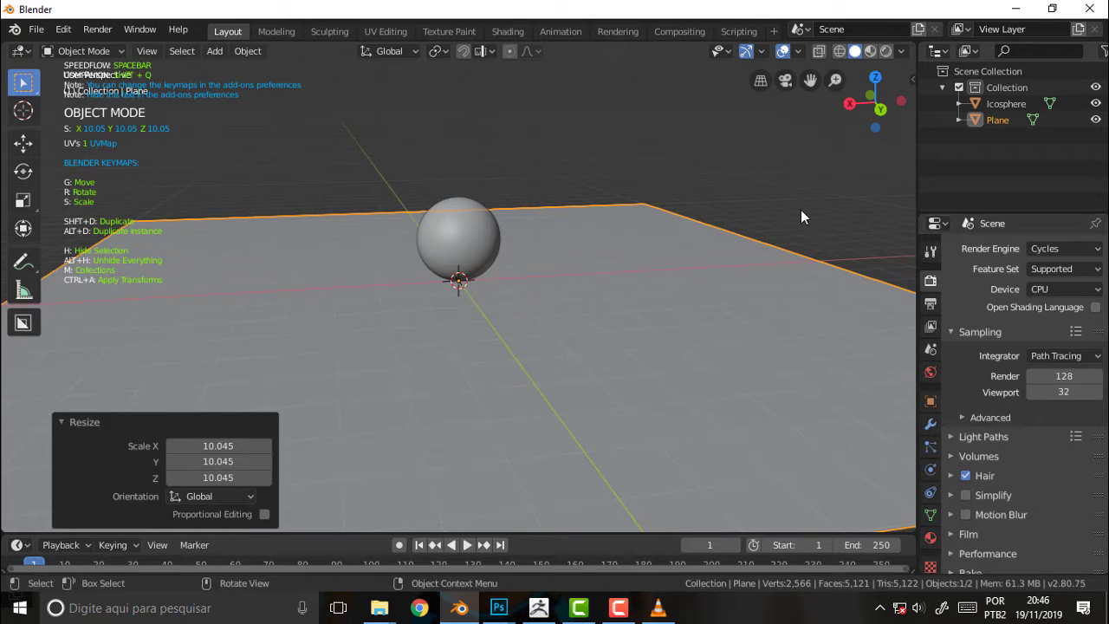
# Add a second plane, Plane.001, and move it 5.25 m up along Z.
pyautogui.click(552, 150)
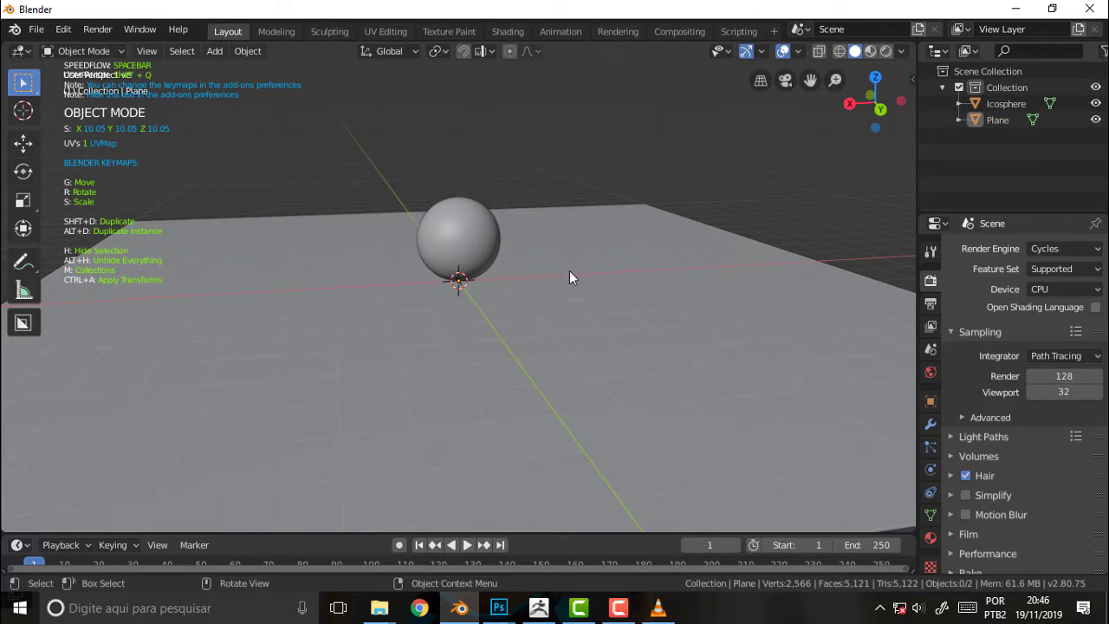
pyautogui.hotkey('shift', 'a')
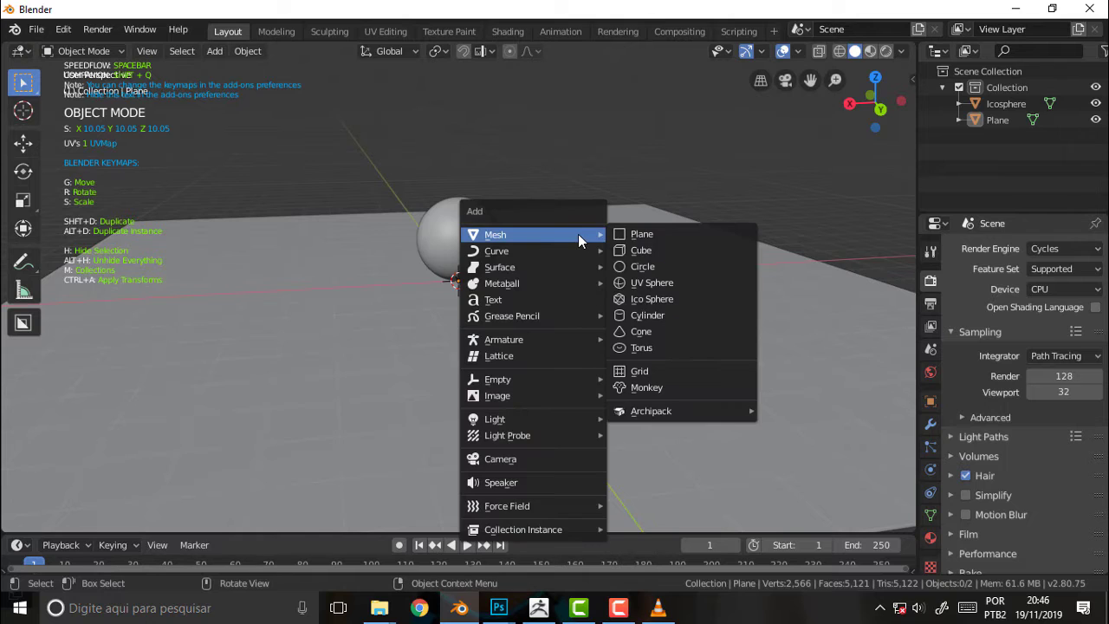
pyautogui.click(676, 234)
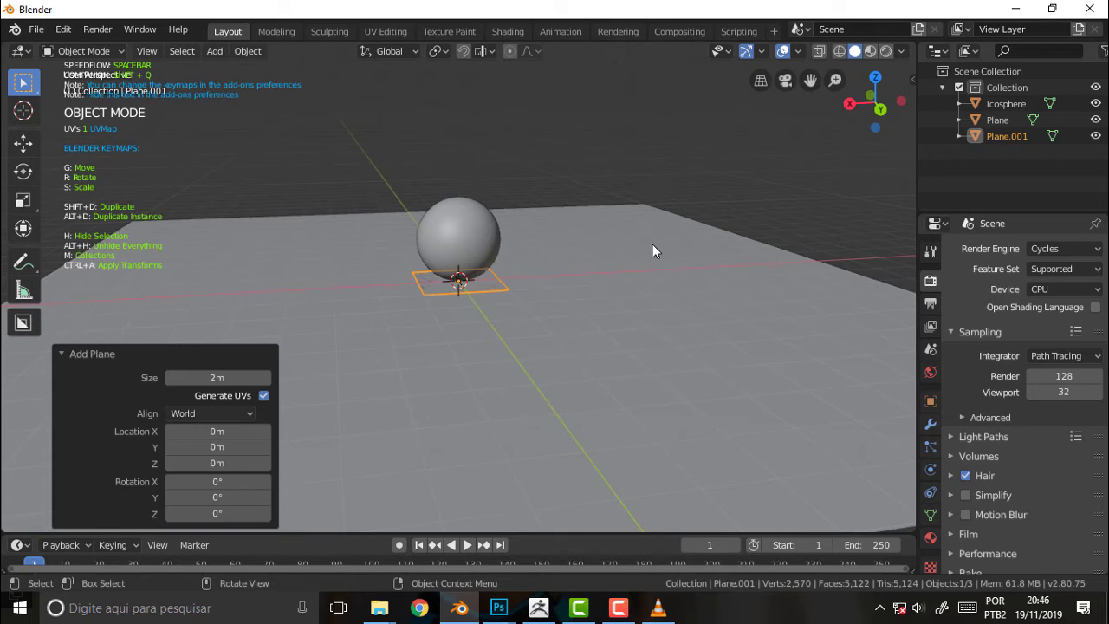
pyautogui.press('g')
pyautogui.press('z')
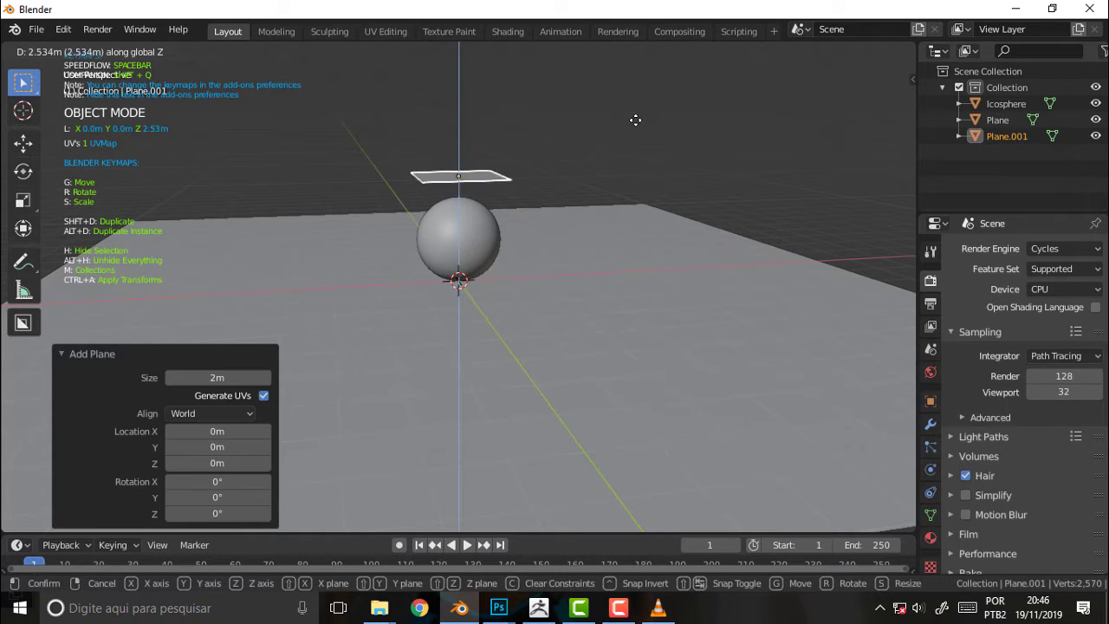
pyautogui.click(621, 509)
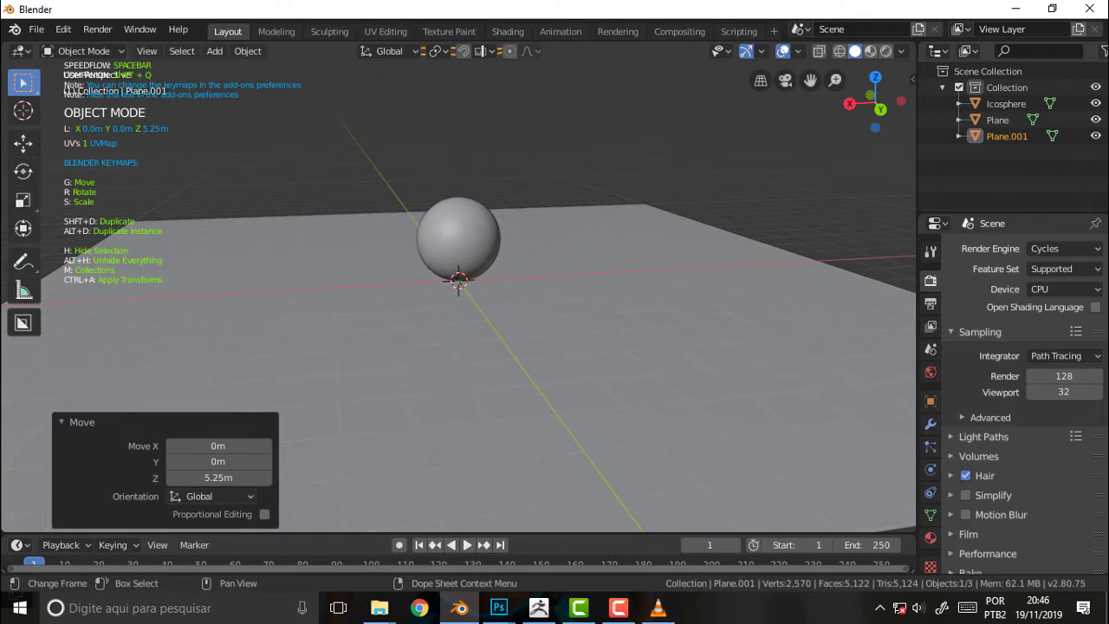
pyautogui.moveTo(810, 79); pyautogui.dragTo(801, 113)
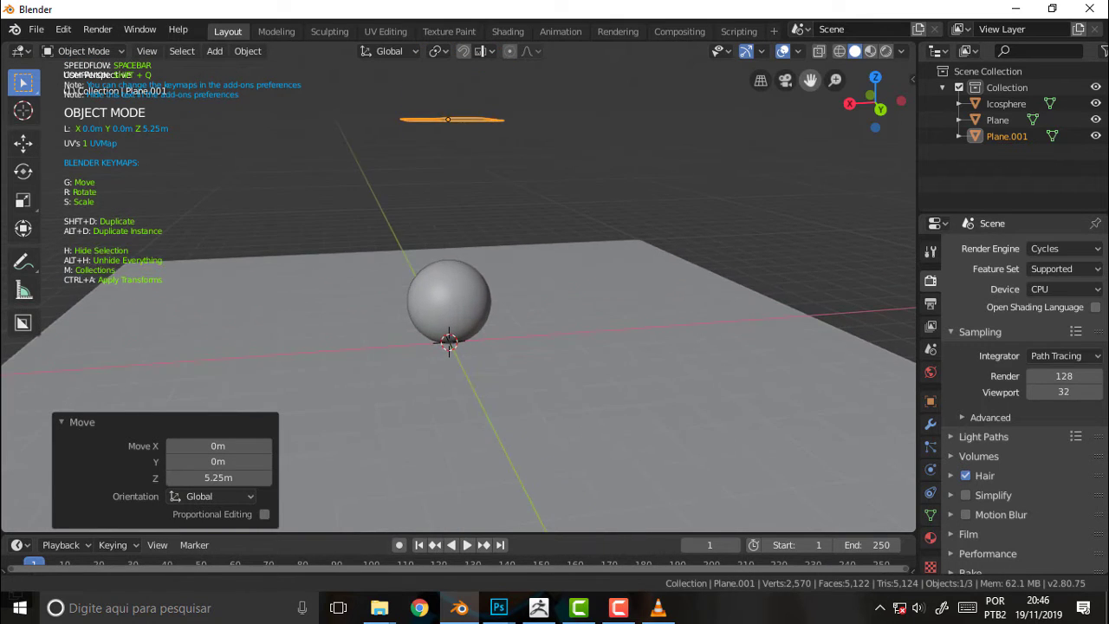
# Create a new material, Material.001, on Plane.001.
pyautogui.click(931, 537)
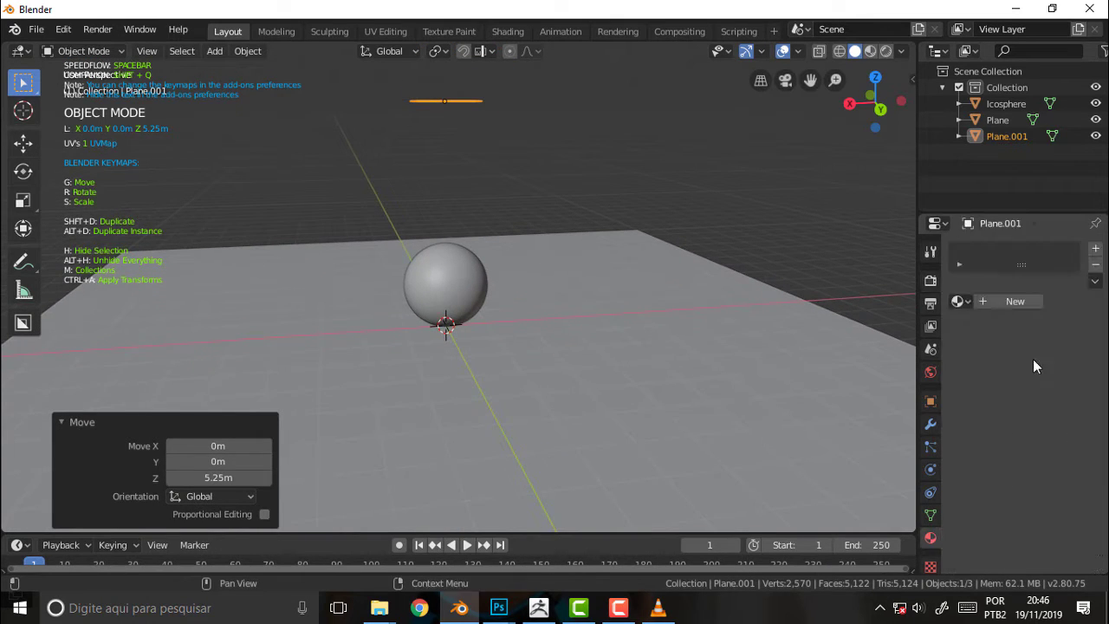
pyautogui.click(1095, 249)
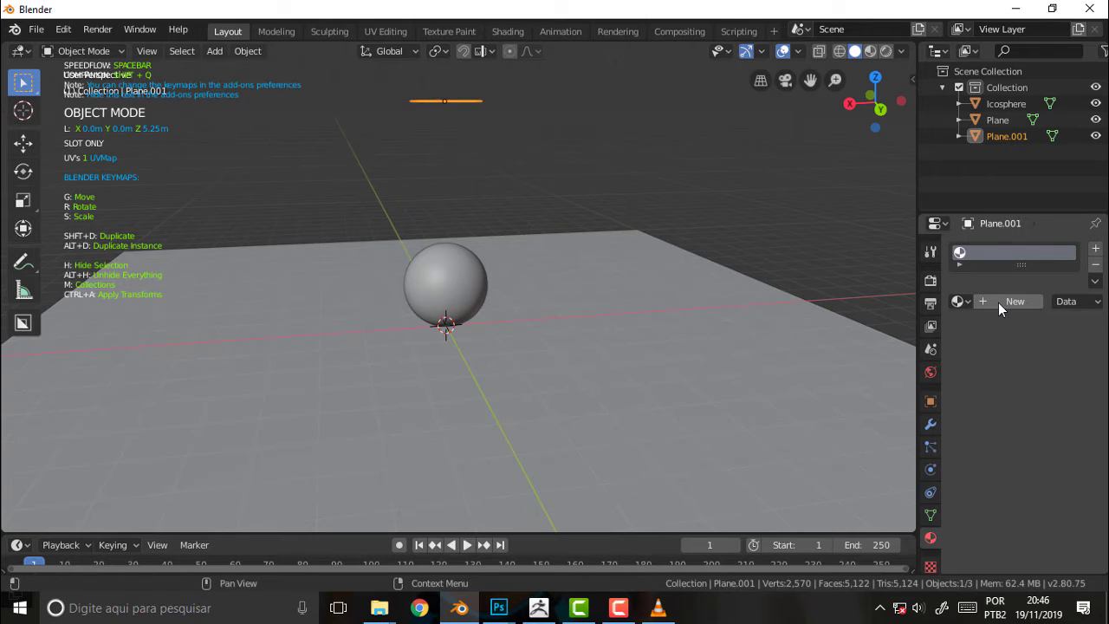
pyautogui.click(990, 303)
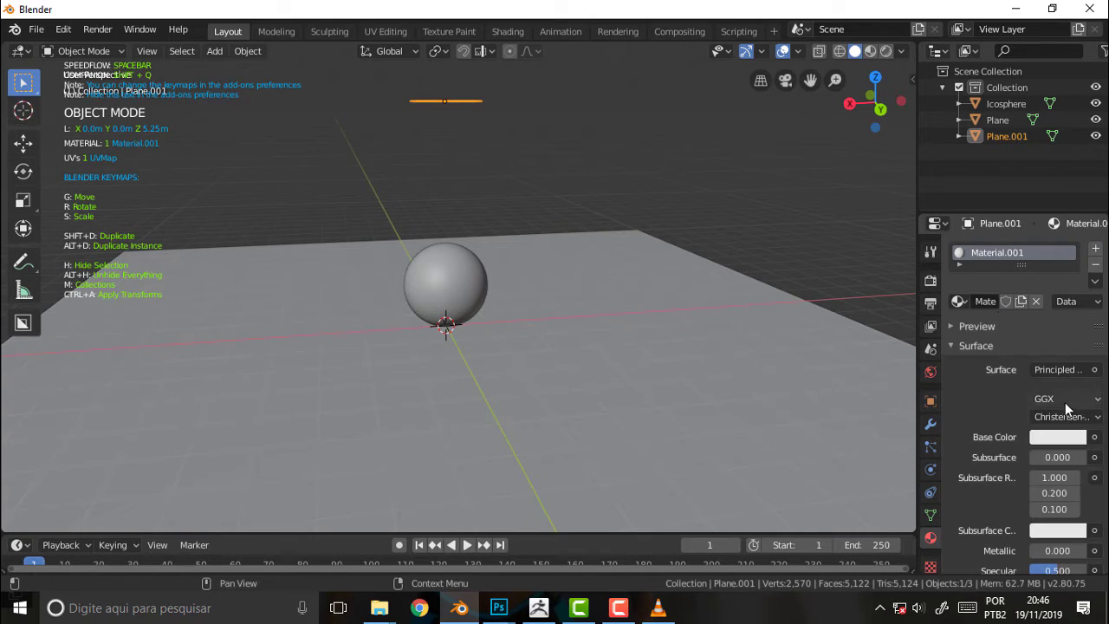
# Change Material.001's Surface shader from Principled BSDF to Emission.
pyautogui.click(1094, 401)
pyautogui.click(1084, 371)
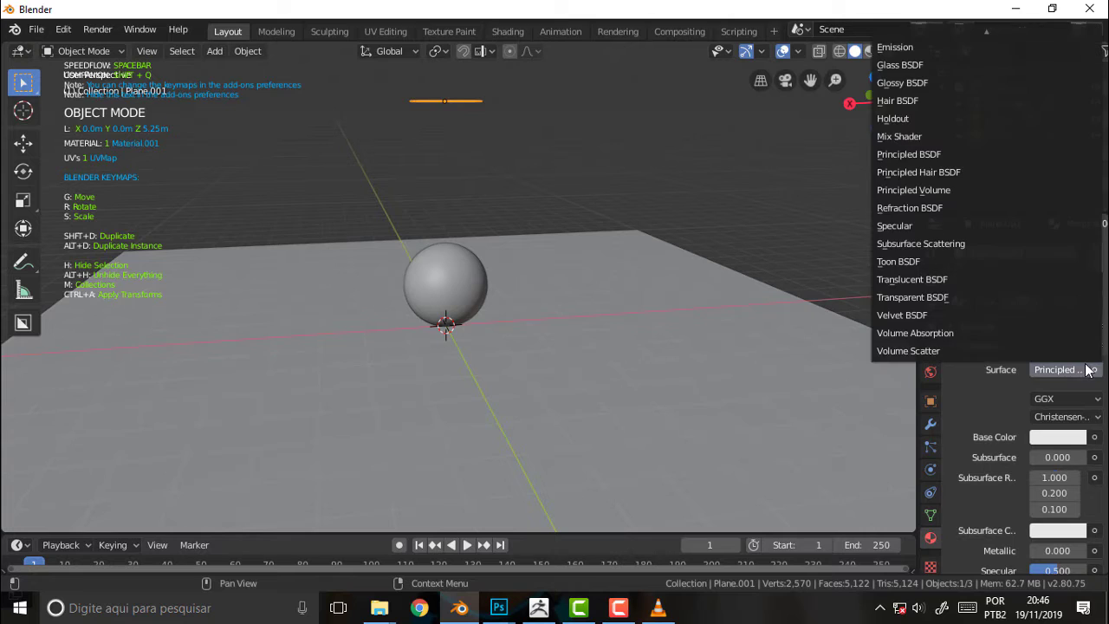
pyautogui.click(1084, 372)
pyautogui.click(1071, 375)
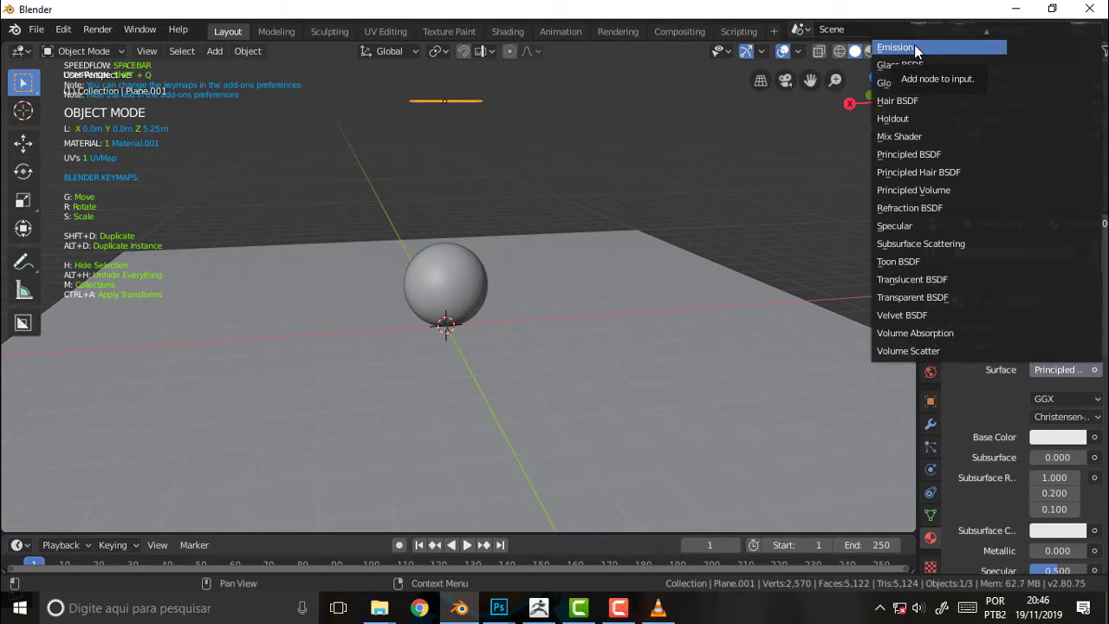
pyautogui.click(1075, 399)
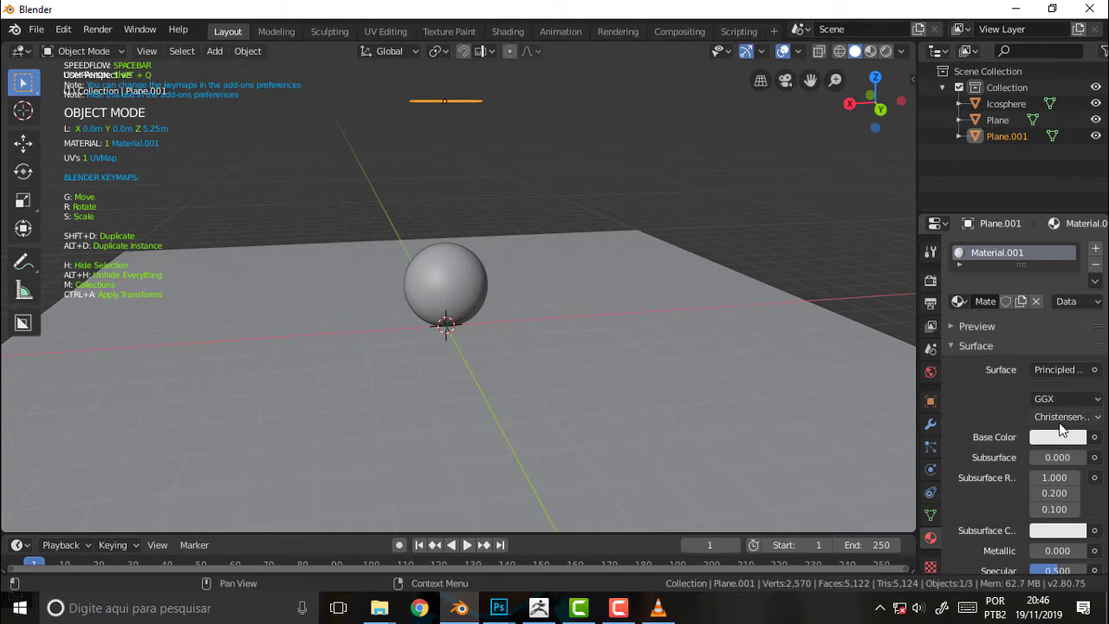
pyautogui.click(1063, 417)
pyautogui.click(1059, 371)
pyautogui.click(1058, 370)
pyautogui.click(1059, 369)
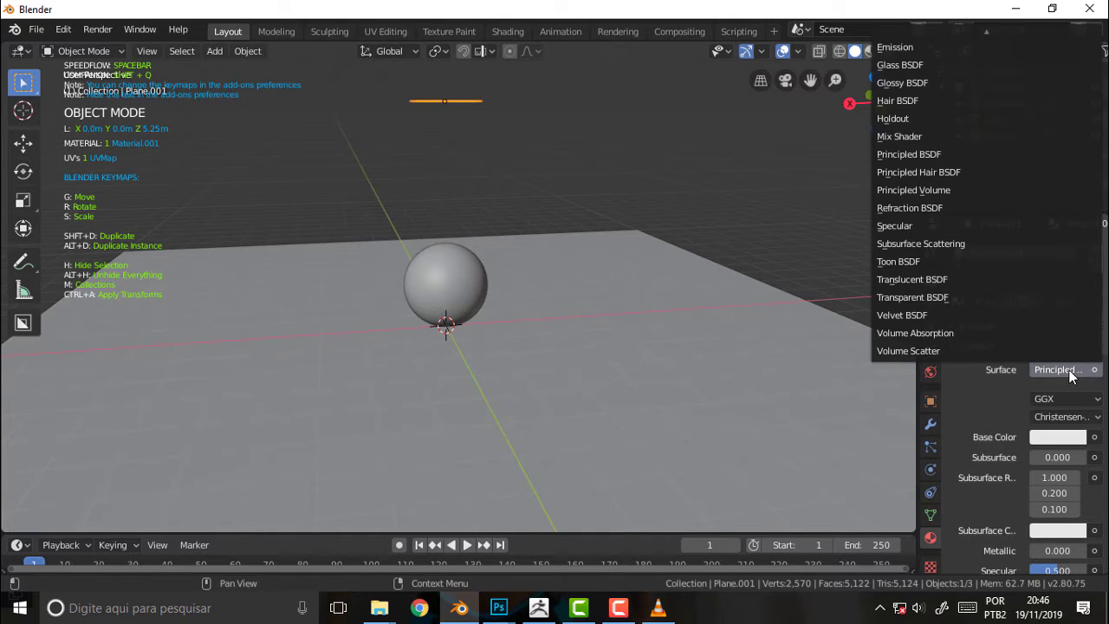
pyautogui.click(901, 47)
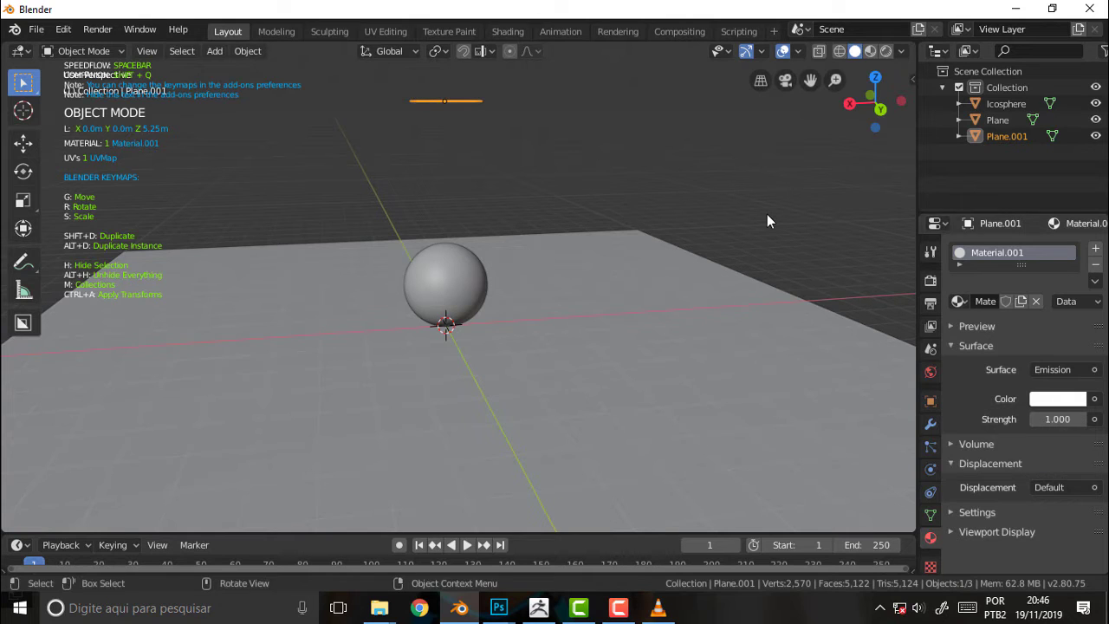
# Hide the viewport overlays and preview rendered shading, then return to solid shading.
pyautogui.press('z')
pyautogui.click(800, 159)
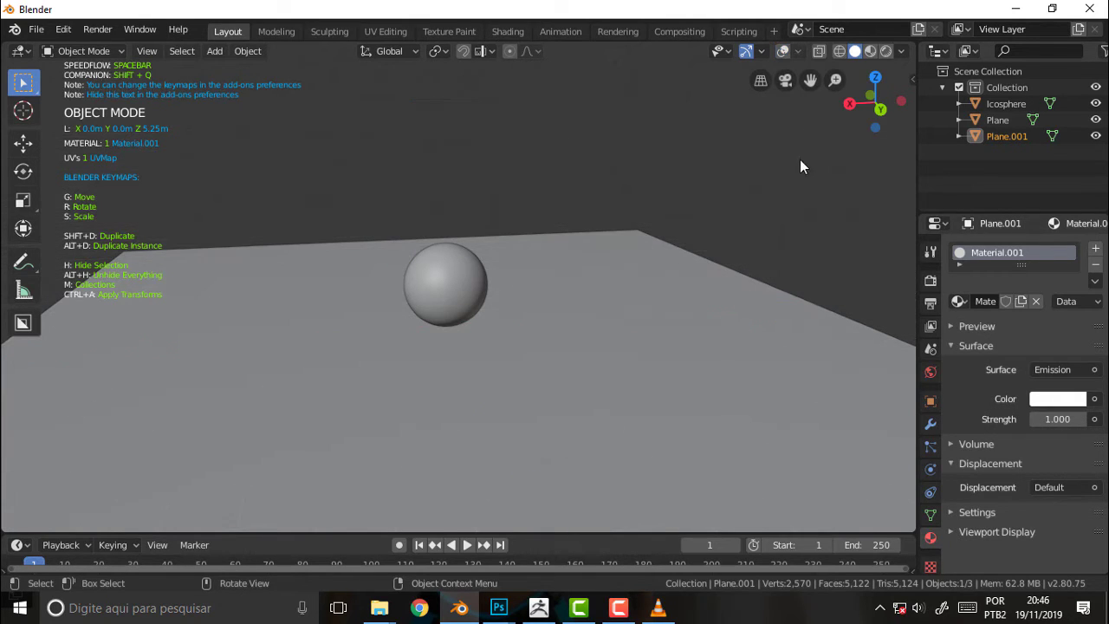
pyautogui.press('z')
pyautogui.click(814, 142)
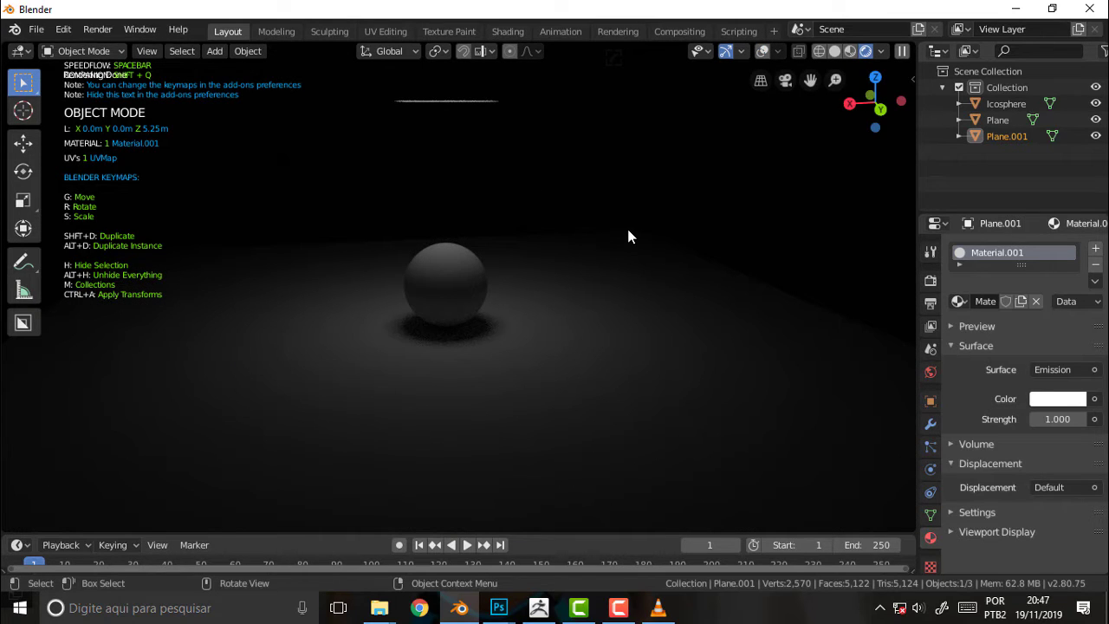
pyautogui.press('z')
pyautogui.click(738, 230)
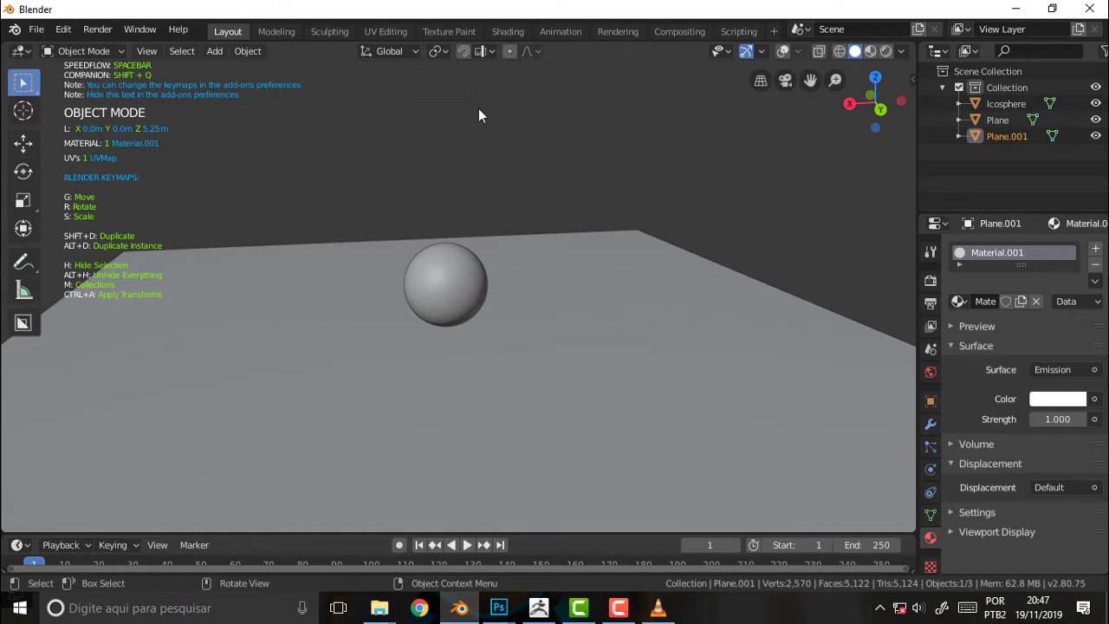
# Stretch the raised light plane 7.8 times along X.
pyautogui.moveTo(621, 126); pyautogui.dragTo(624, 146, button='middle')
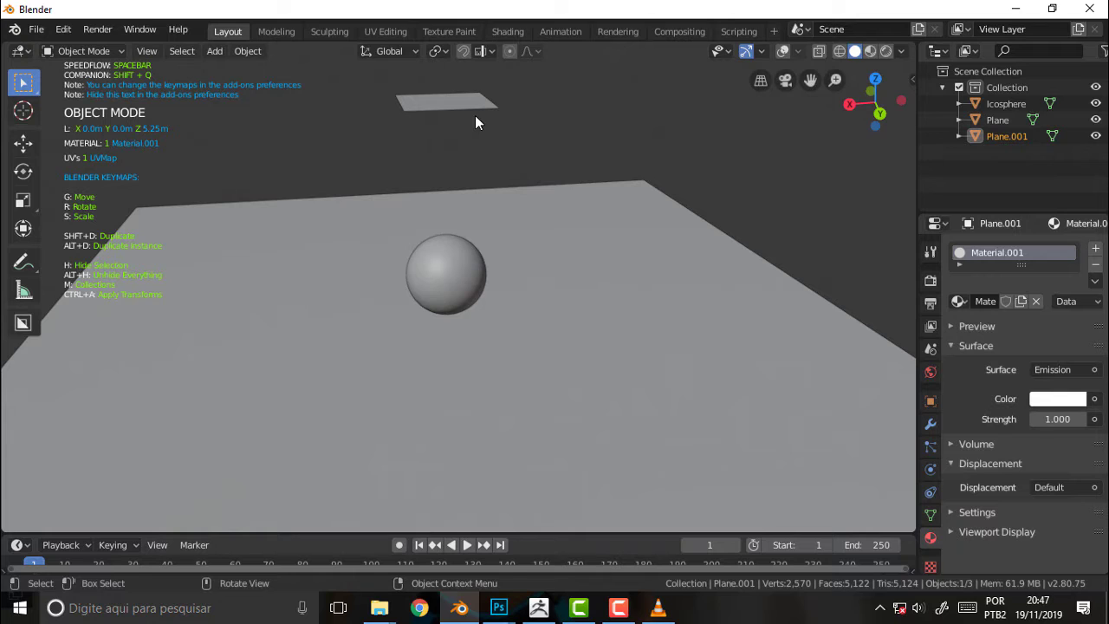
pyautogui.press('s')
pyautogui.press('x')
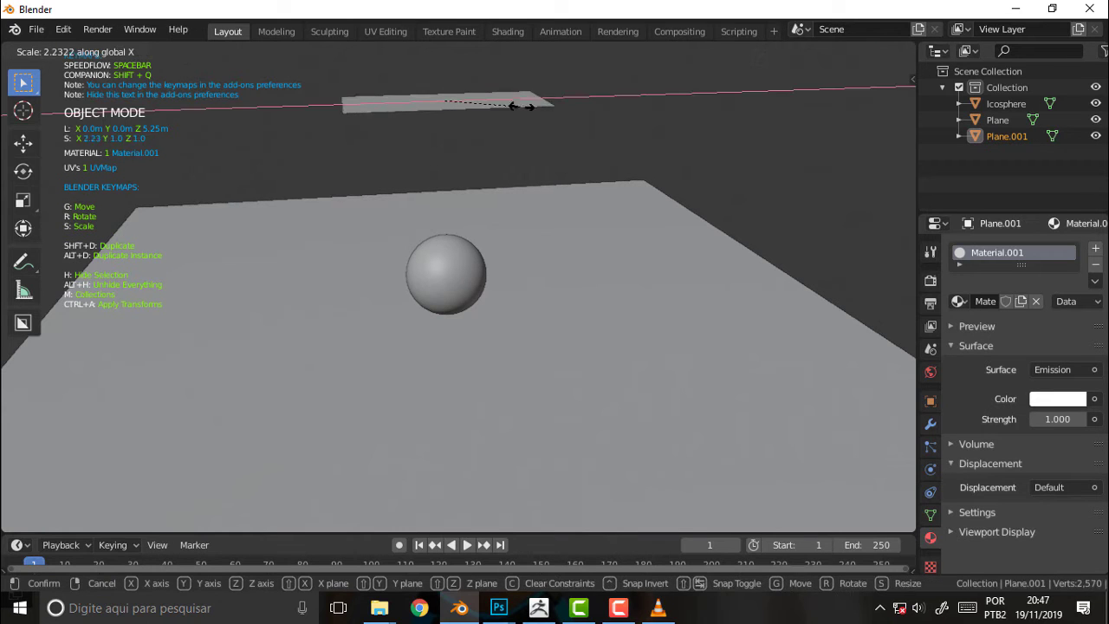
pyautogui.click(678, 159)
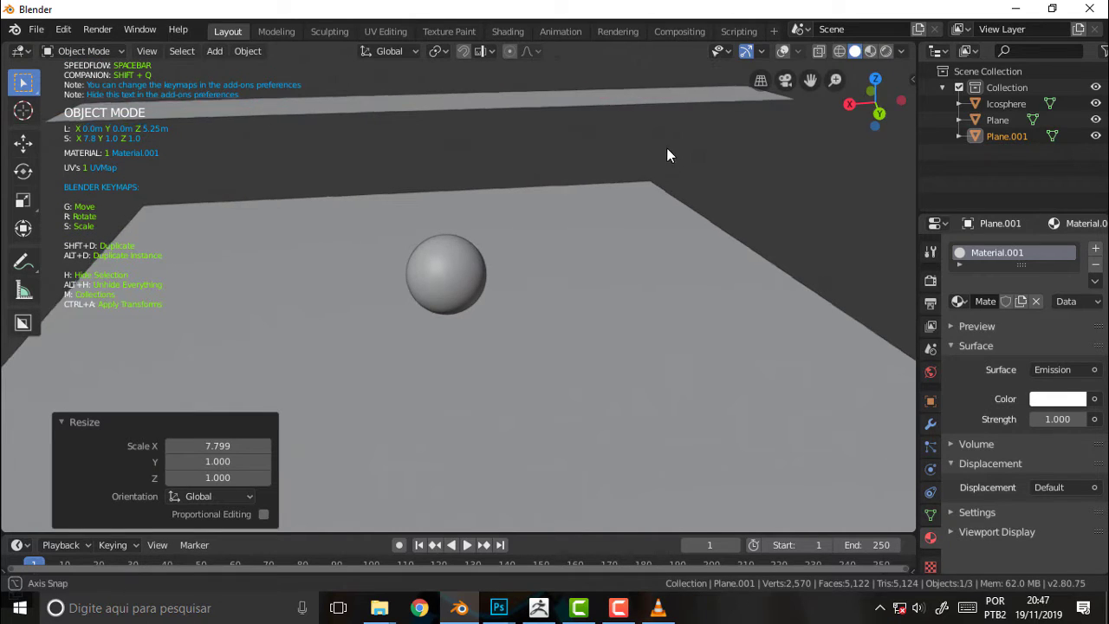
# Set the light plane's emission Strength to 2.
pyautogui.moveTo(666, 154); pyautogui.dragTo(681, 124, button='middle')
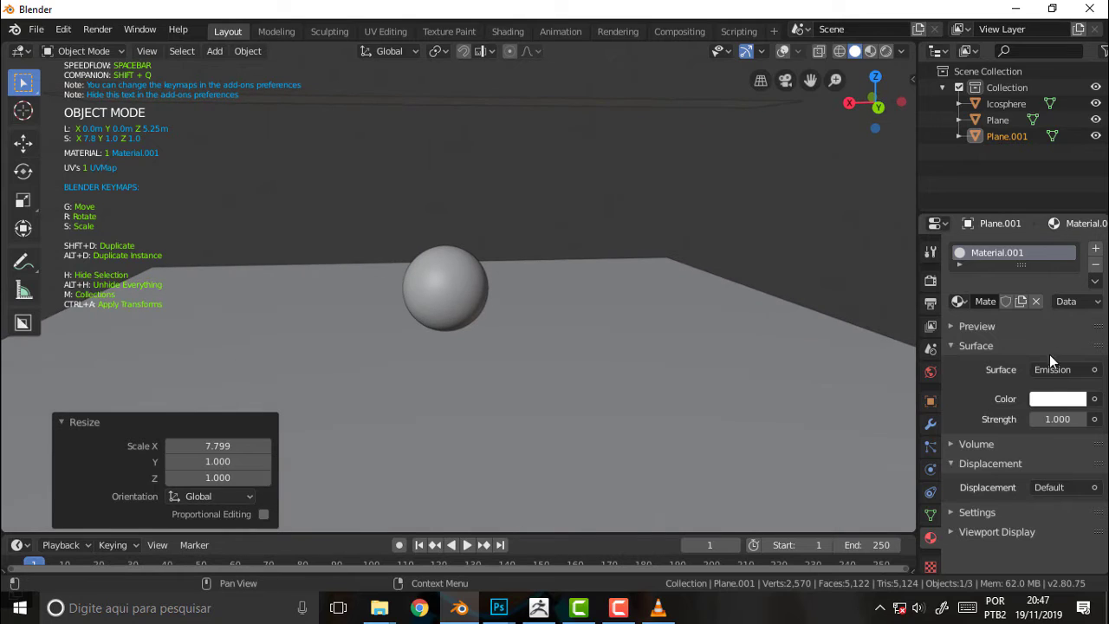
pyautogui.click(1059, 421)
pyautogui.moveTo(1059, 423); pyautogui.dragTo(987, 424)
pyautogui.write('2')
pyautogui.press('Return')
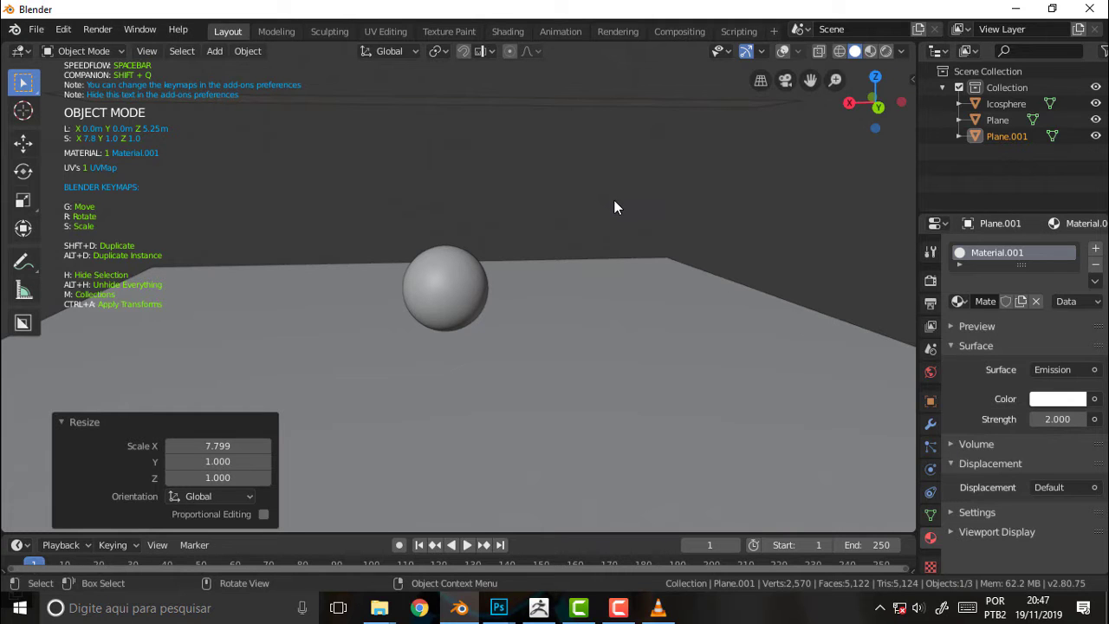
# Switch the viewport to Rendered shading and set the emission Strength back to 1.
pyautogui.press('z')
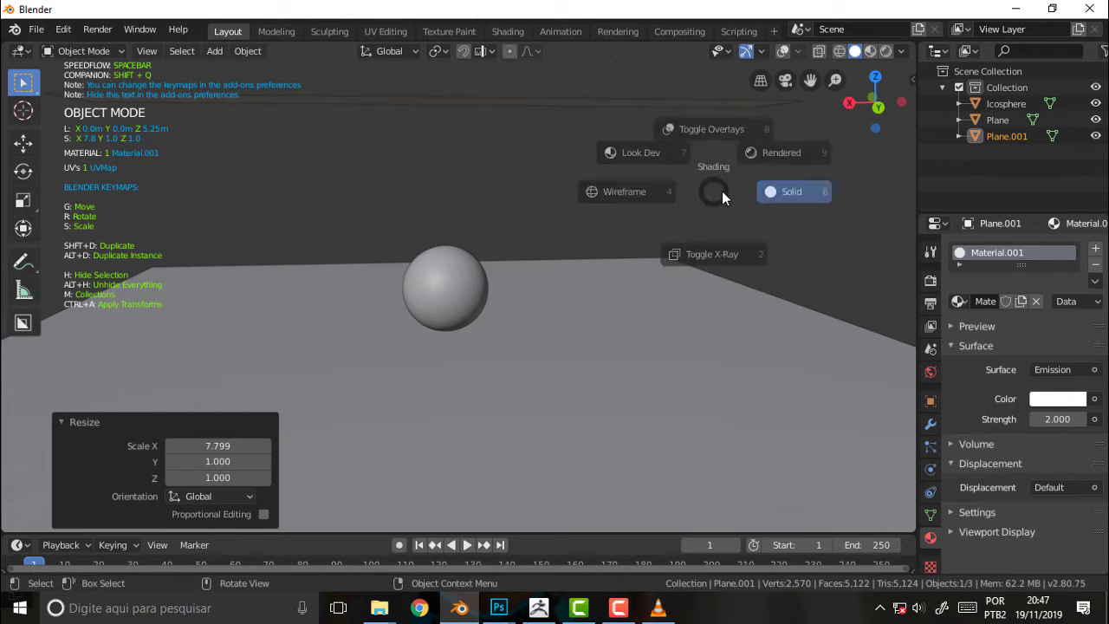
pyautogui.click(808, 140)
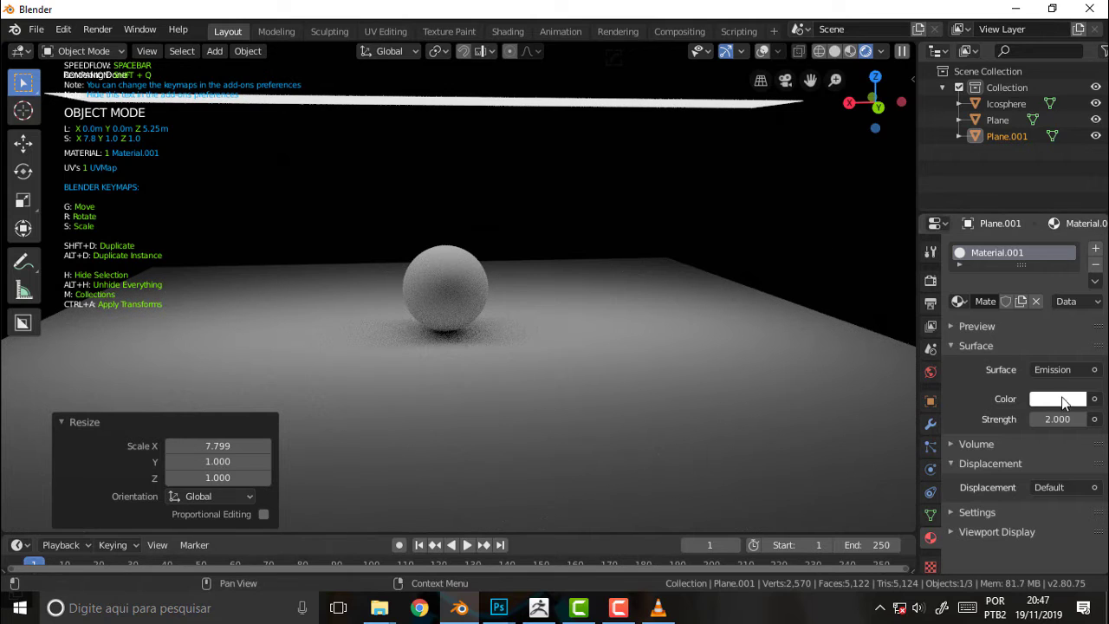
pyautogui.click(1036, 419)
pyautogui.write('1')
pyautogui.press('Return')
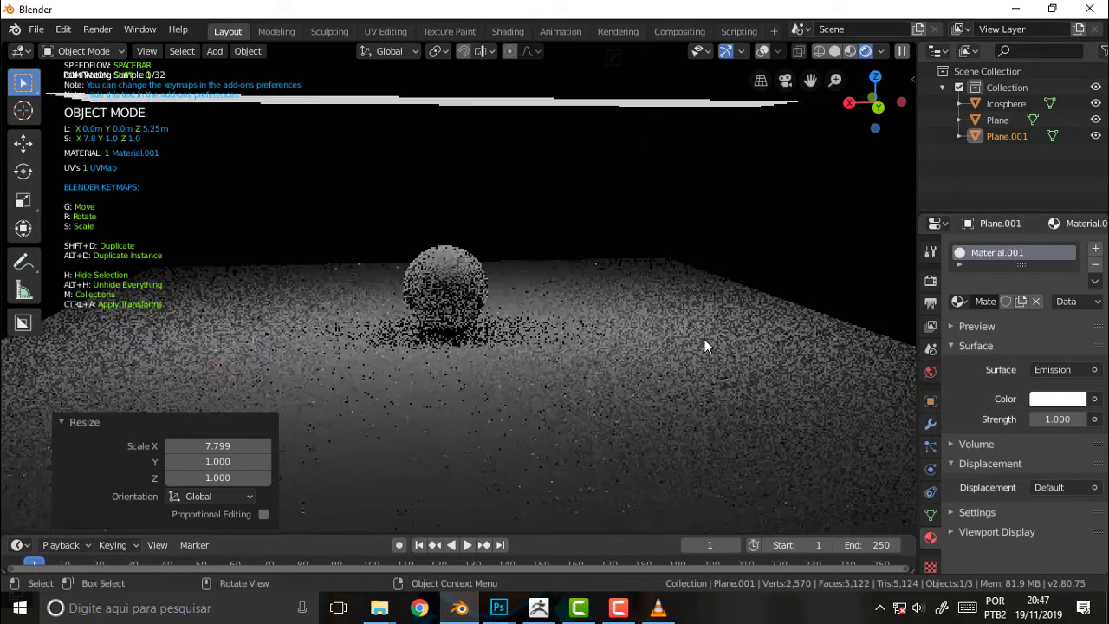
# Briefly check the tutorial video, then return to Blender.
pyautogui.click(658, 608)
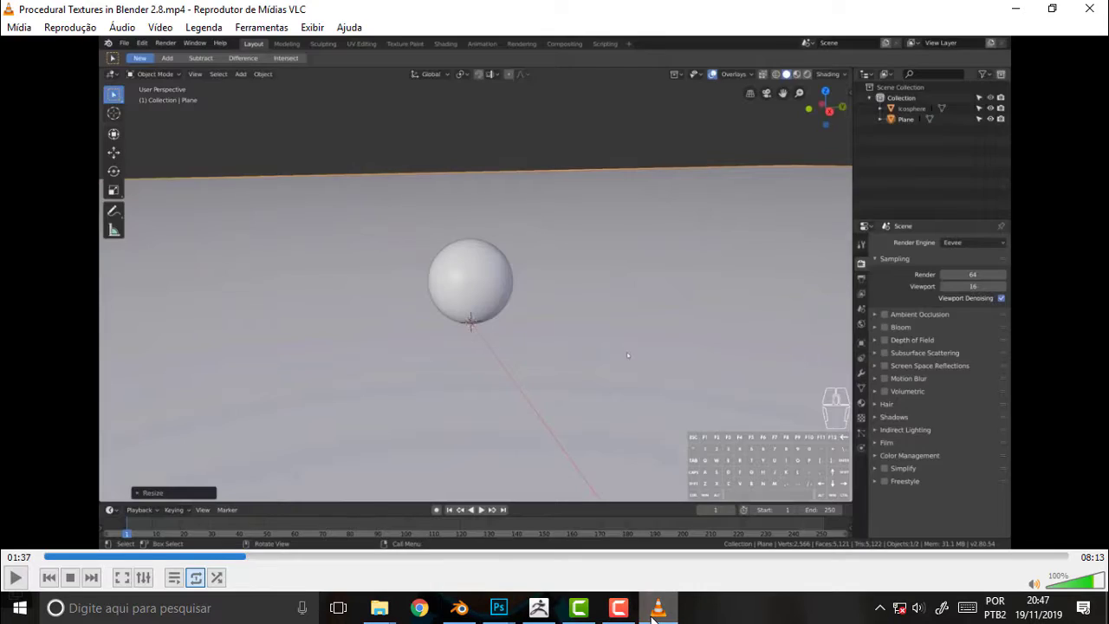
pyautogui.click(659, 608)
pyautogui.click(617, 611)
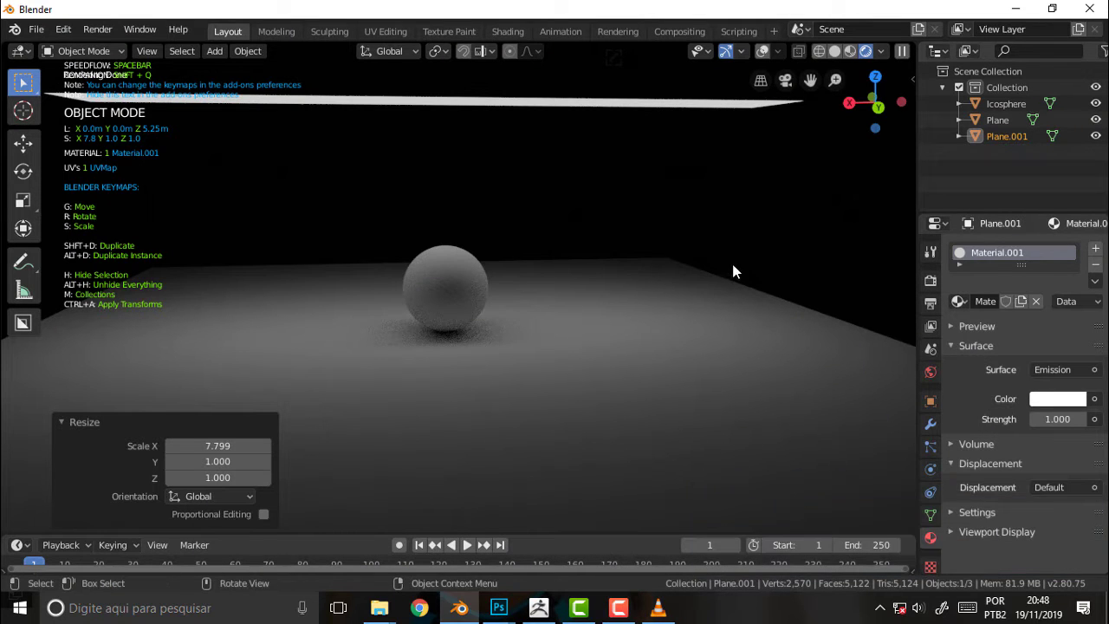
# Orbit, zoom and pan in on the sphere, then open the View menu for area options.
pyautogui.moveTo(731, 260)
pyautogui.mouseDown(button='middle')
pyautogui.moveTo(714, 228)
pyautogui.moveTo(699, 275)
pyautogui.moveTo(747, 251)
pyautogui.moveTo(724, 222)
pyautogui.moveTo(724, 236)
pyautogui.mouseUp(button='middle')
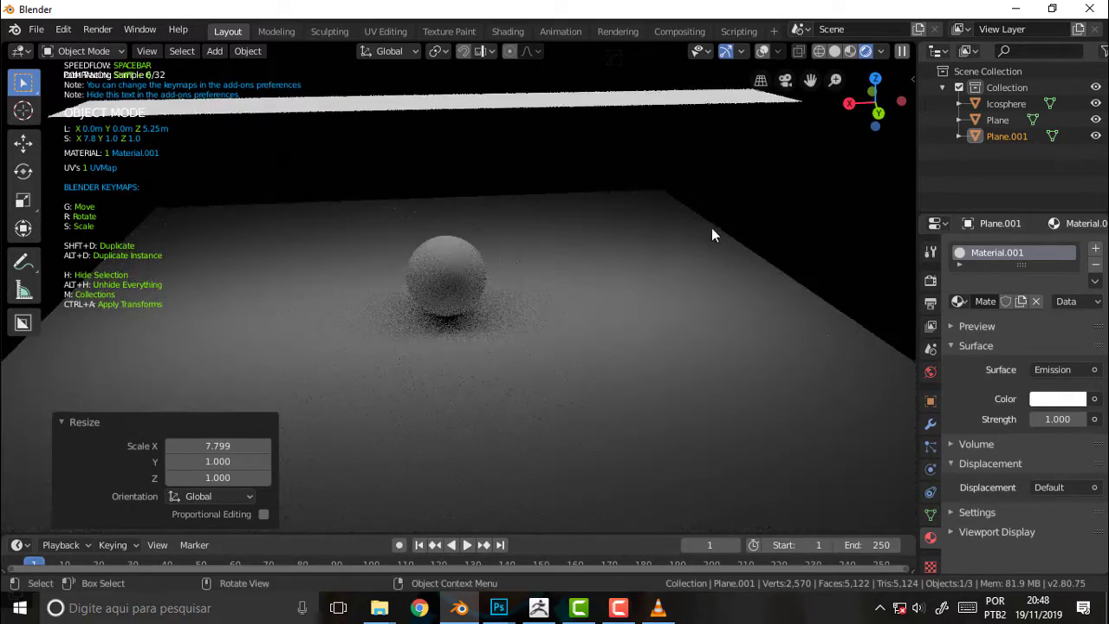
pyautogui.scroll(2, 555, 234)
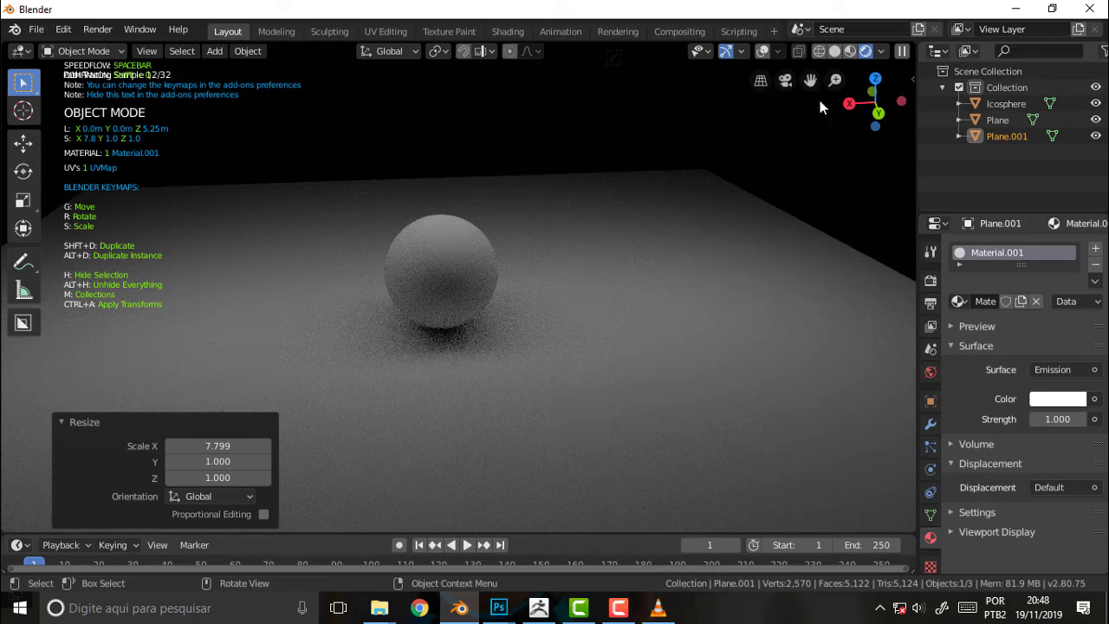
pyautogui.moveTo(811, 79); pyautogui.dragTo(691, 162)
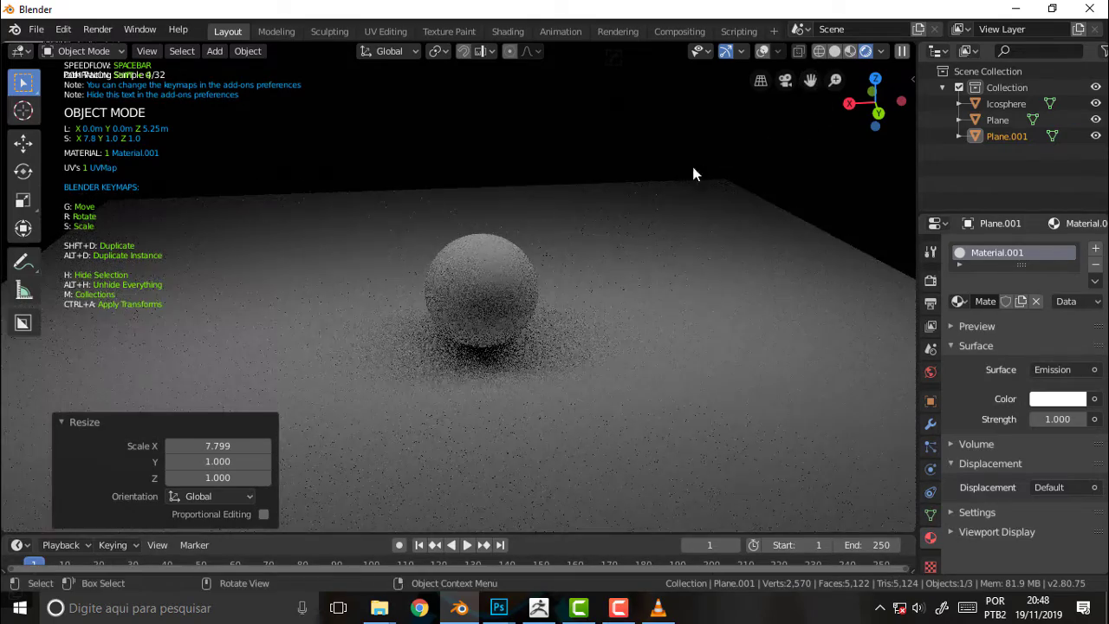
pyautogui.hotkey('ctrl', 'z')
pyautogui.hotkey('ctrl', 'shift', 'z')
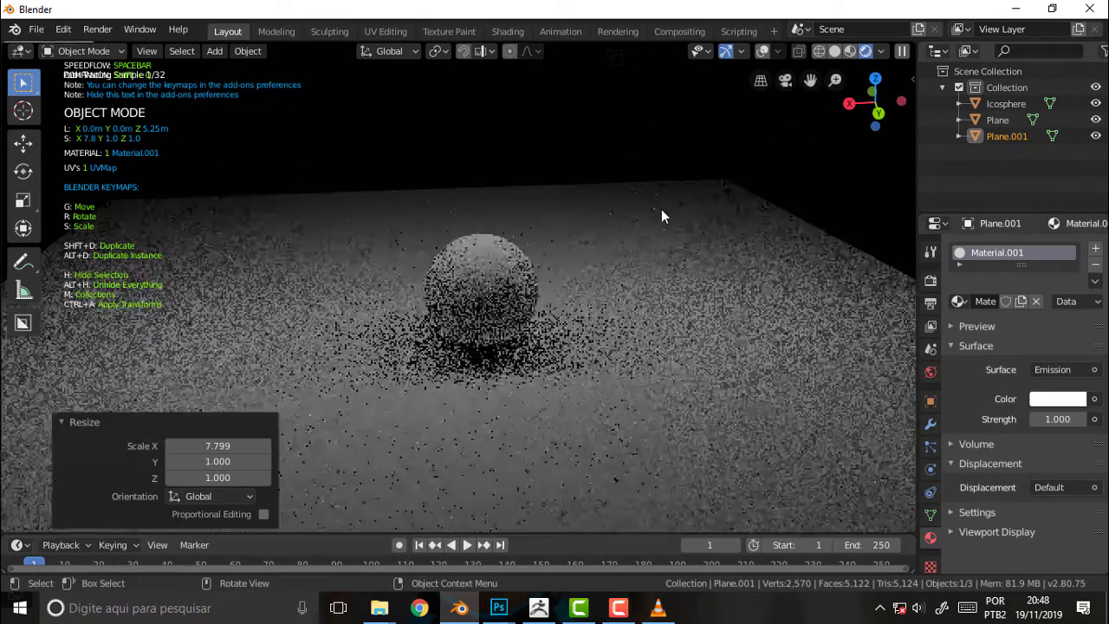
pyautogui.click(144, 52)
pyautogui.moveTo(165, 380)
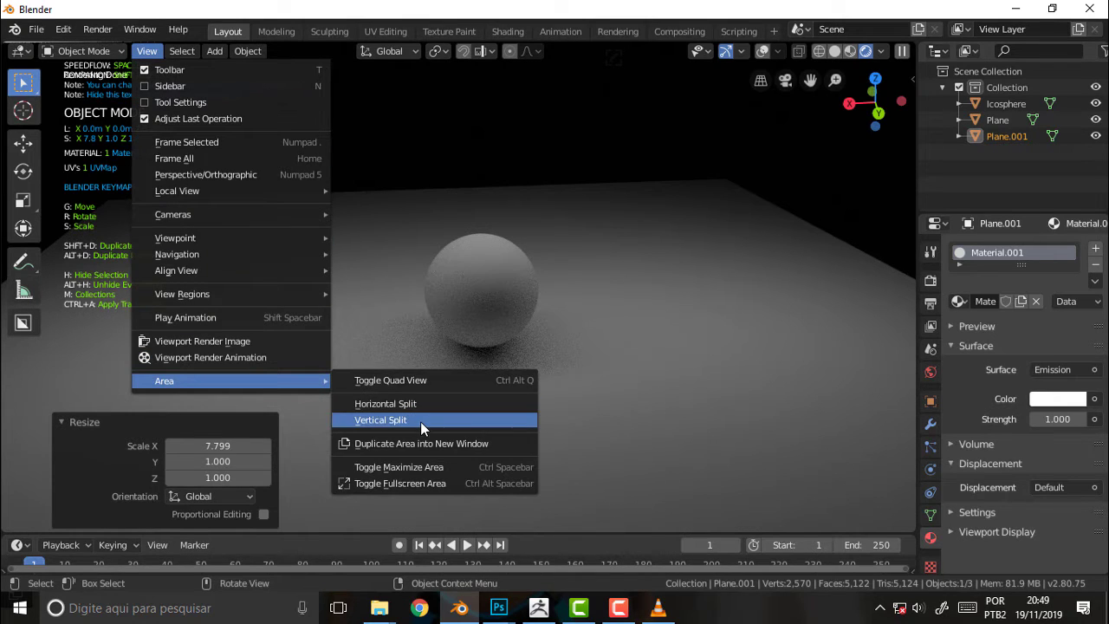
# Split the viewport vertically and turn the right half into a Shader Editor showing Material.001's Emission node.
pyautogui.click(420, 421)
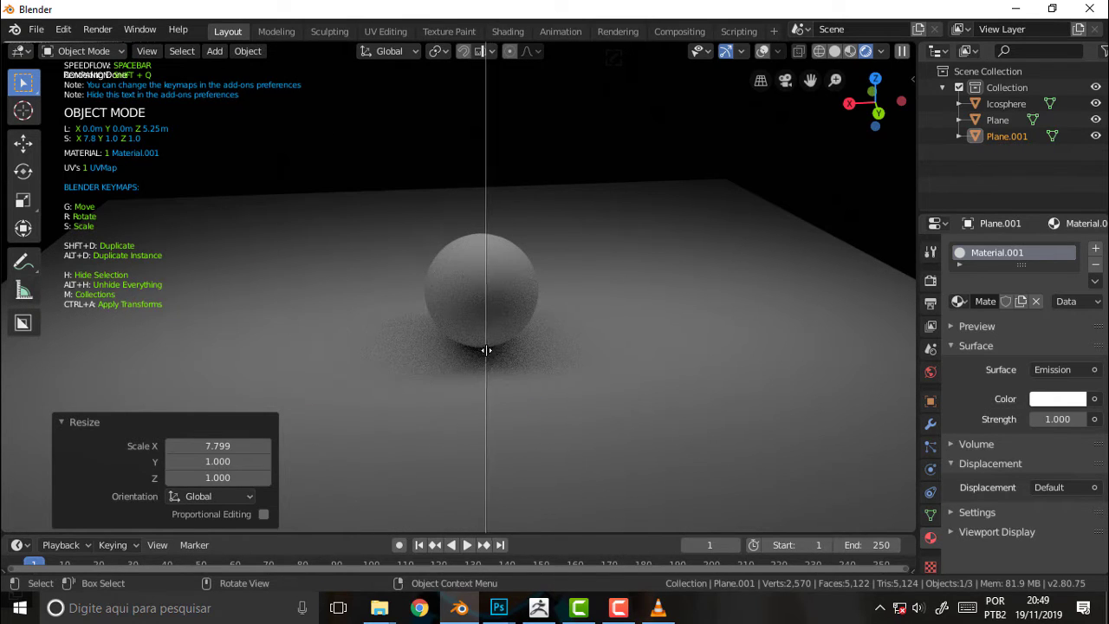
pyautogui.click(487, 346)
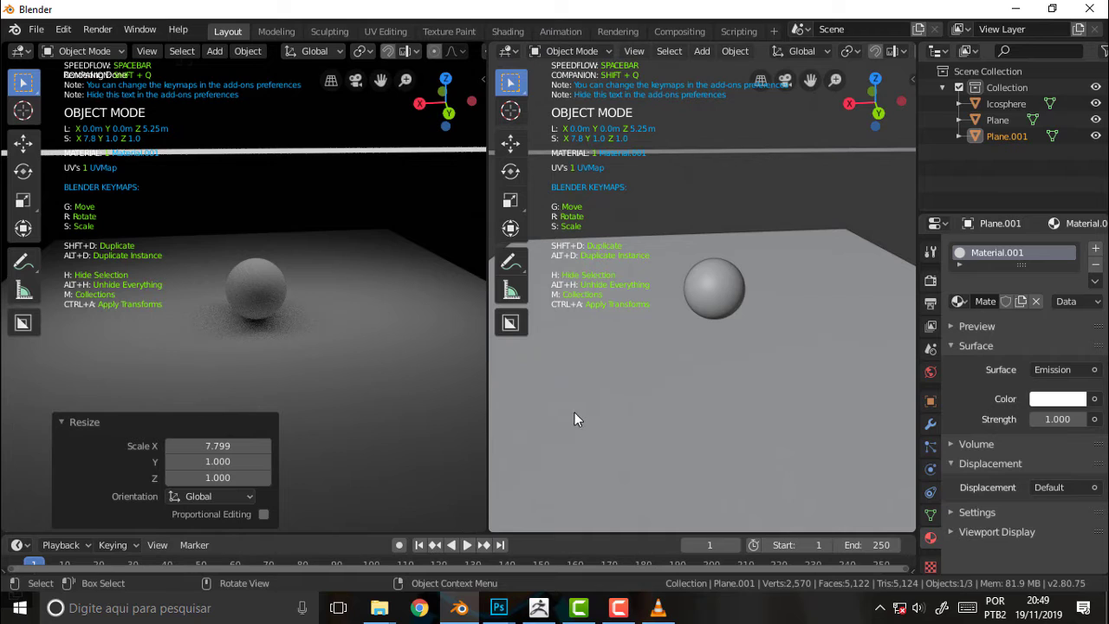
pyautogui.click(508, 52)
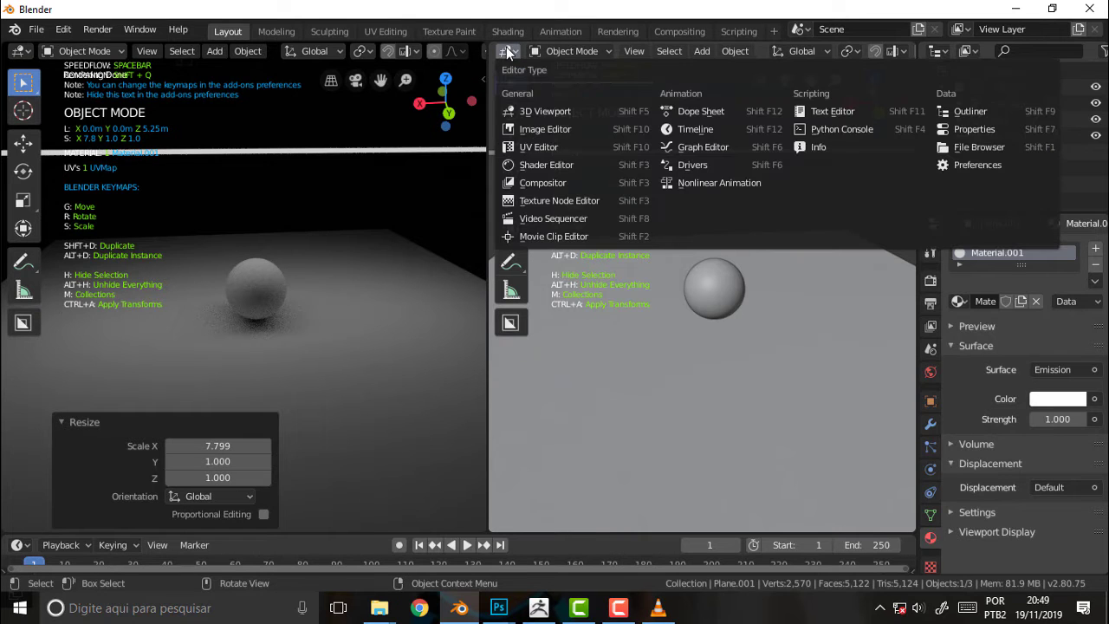
pyautogui.click(571, 166)
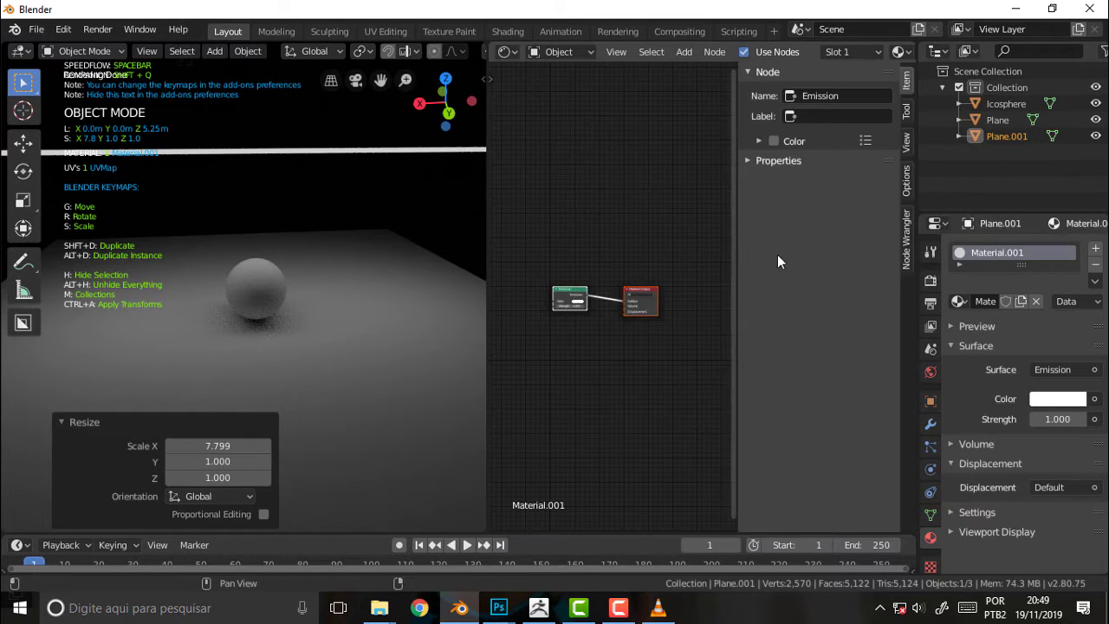
pyautogui.scroll(3, 695, 263)
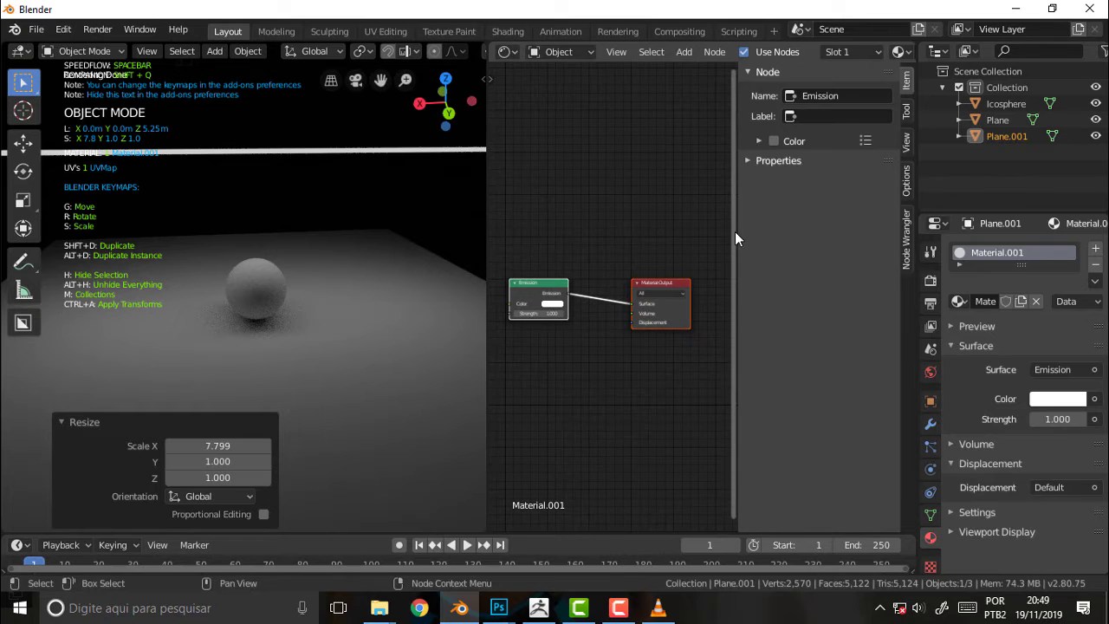
pyautogui.moveTo(738, 247); pyautogui.dragTo(901, 250)
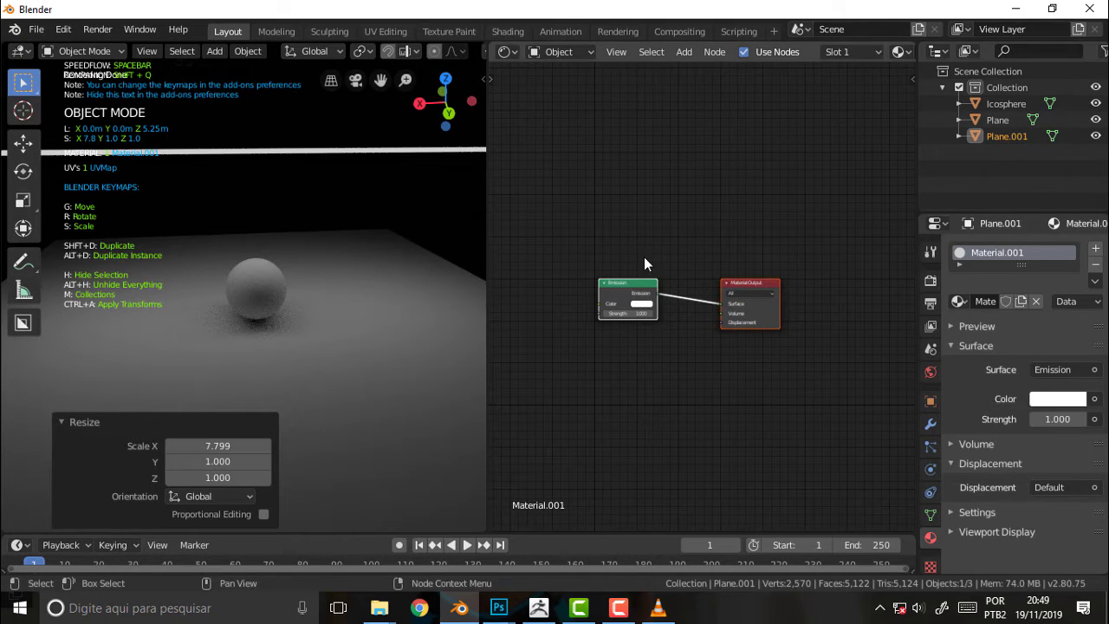
# Select the icosphere, create Material.002, and delete its Principled BSDF node.
pyautogui.click(254, 281)
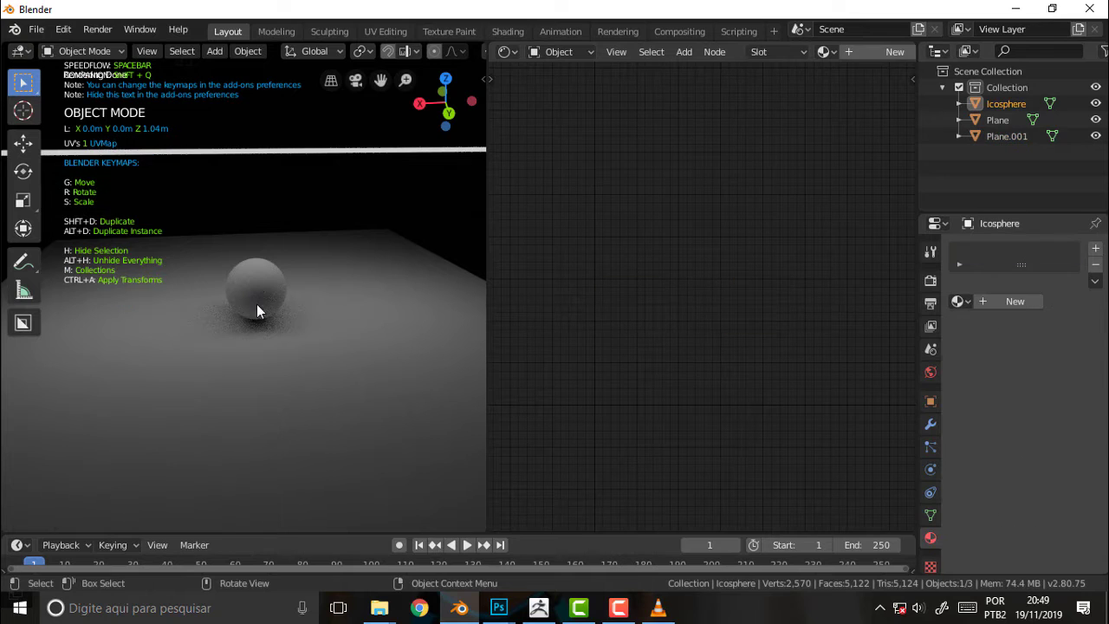
pyautogui.click(1096, 251)
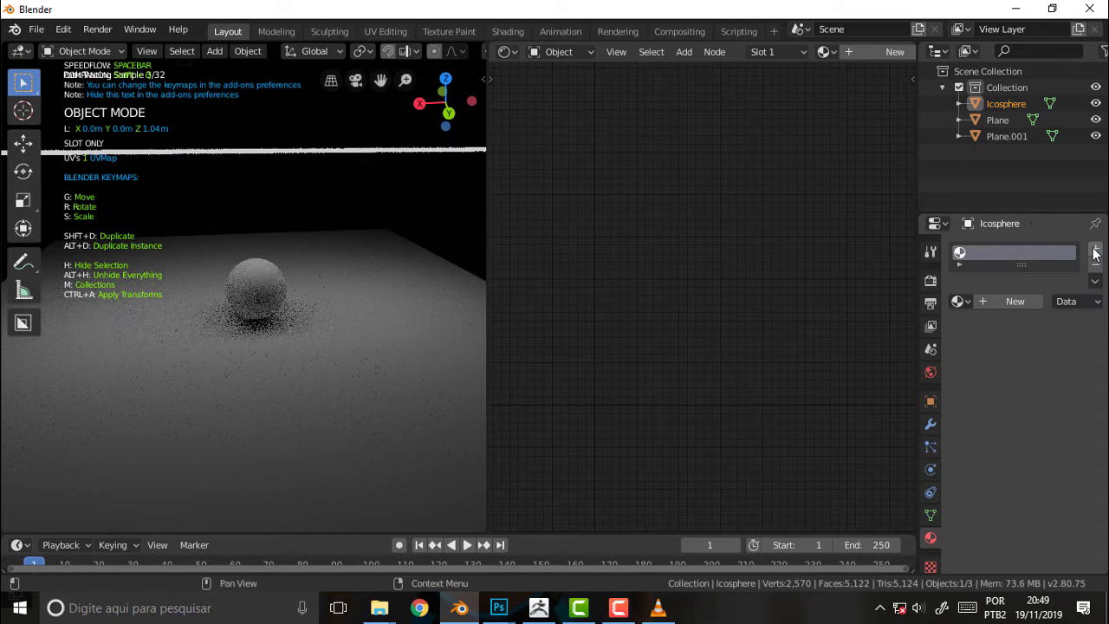
pyautogui.click(1014, 301)
pyautogui.scroll(3, 690, 229)
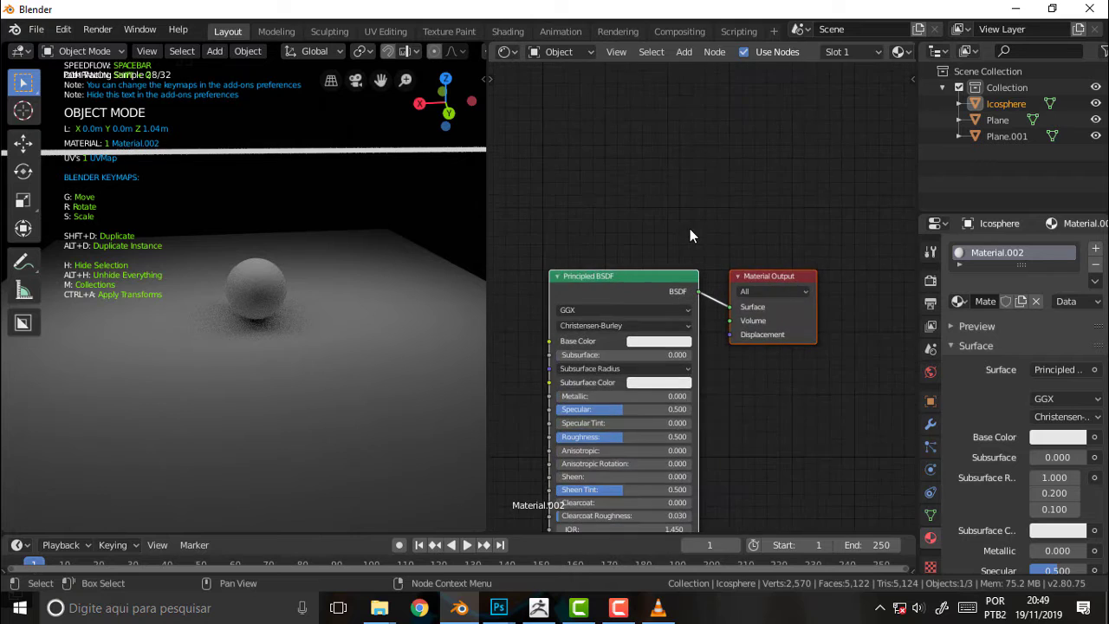
pyautogui.scroll(2, 693, 208)
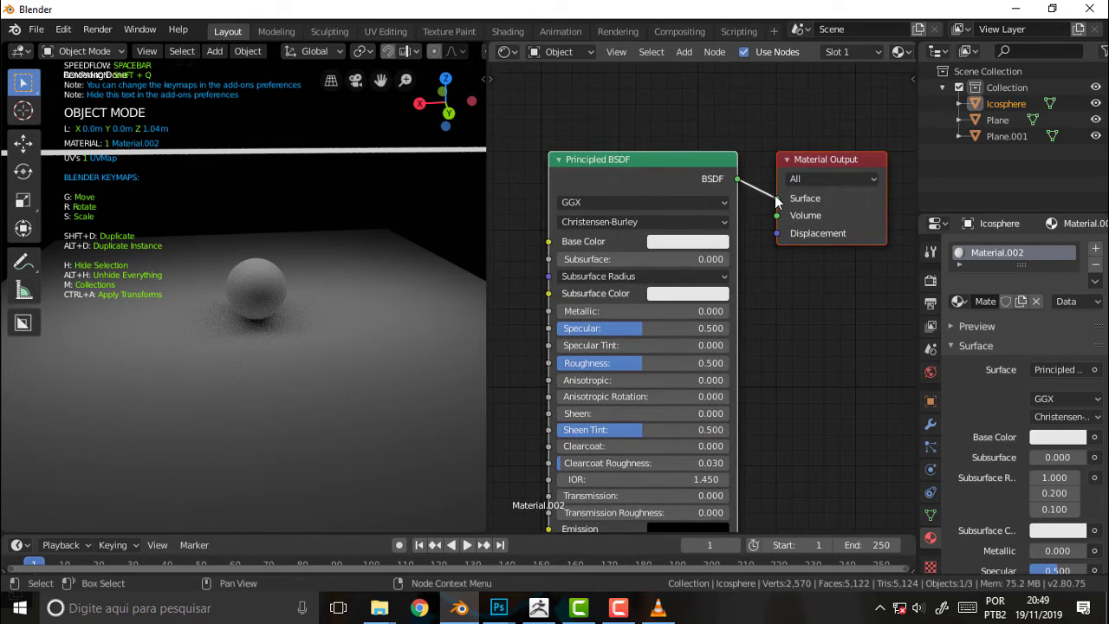
pyautogui.keyDown('ctrl'); pyautogui.moveTo(758, 174); pyautogui.dragTo(753, 222, button='right'); pyautogui.keyUp('ctrl')
pyautogui.click(652, 161)
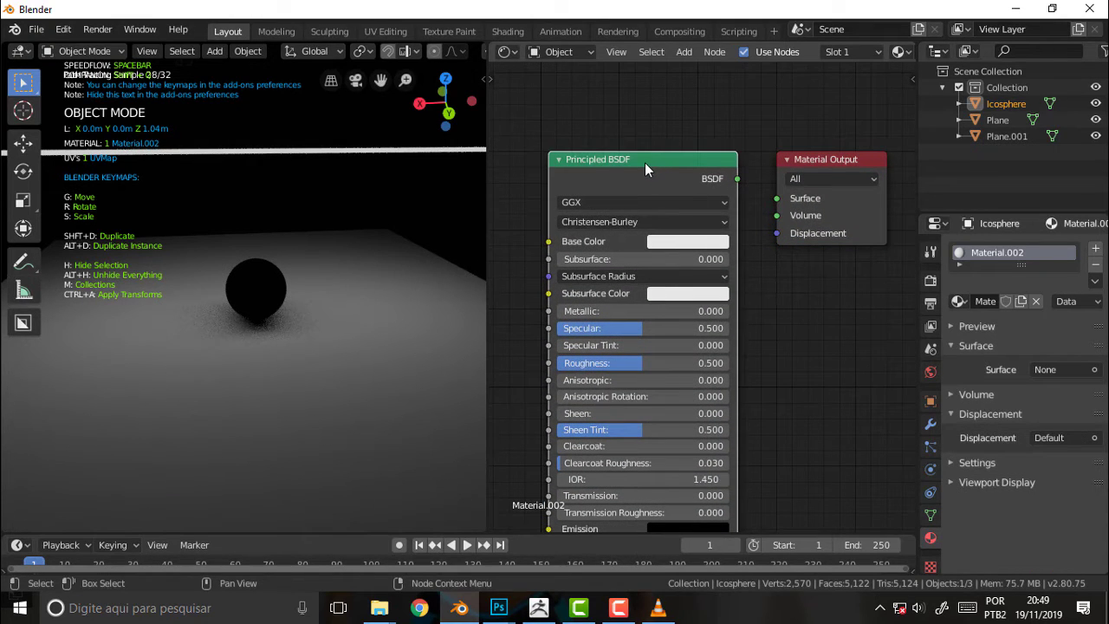
pyautogui.press('x')
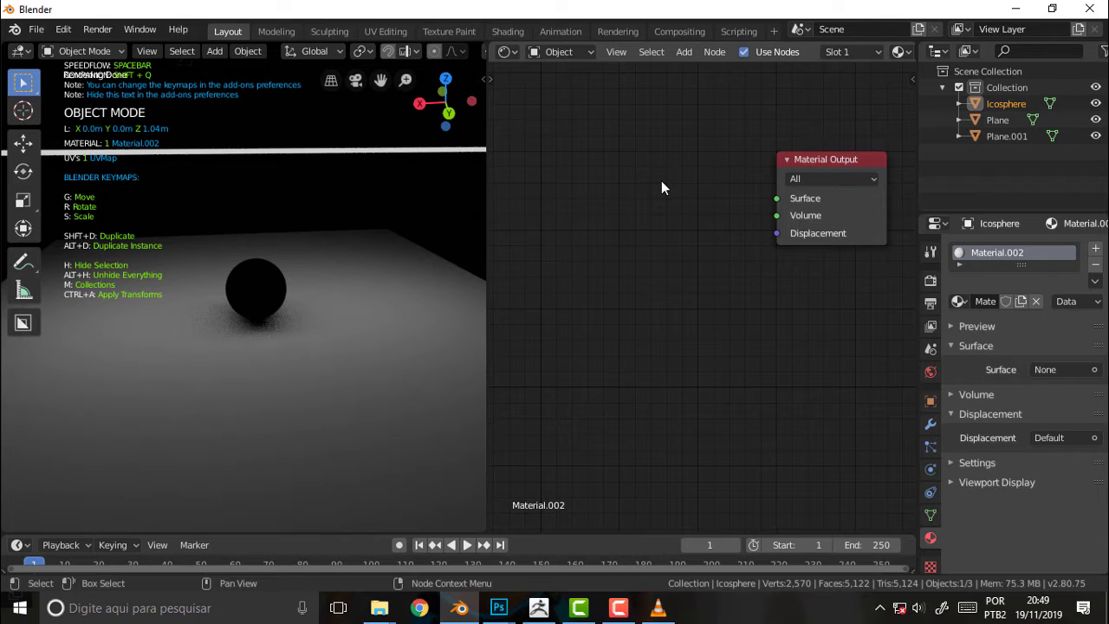
pyautogui.hotkey('shift', 'a')
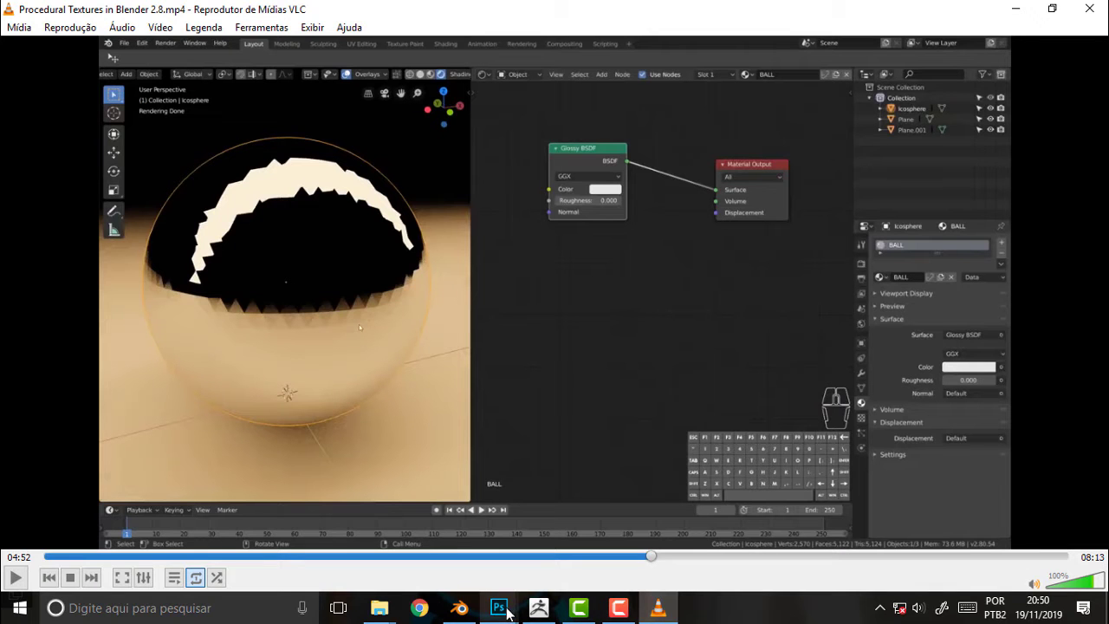
pyautogui.click(459, 607)
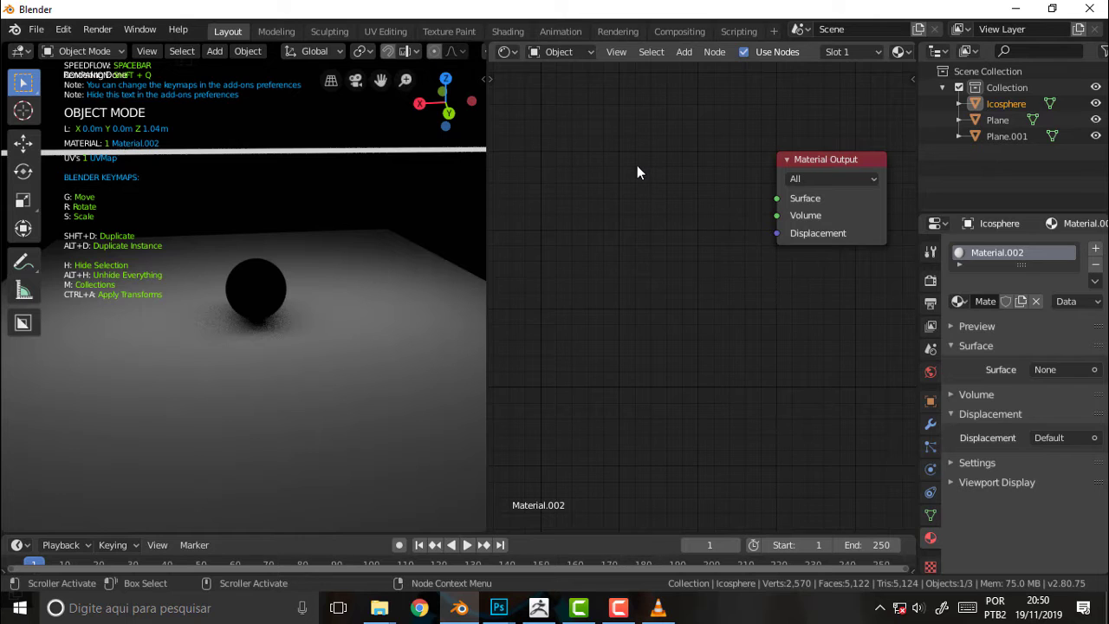
# Add a Glossy BSDF node, wire it into Material Output Surface, and set Roughness to 0.
pyautogui.hotkey('shift', 'a')
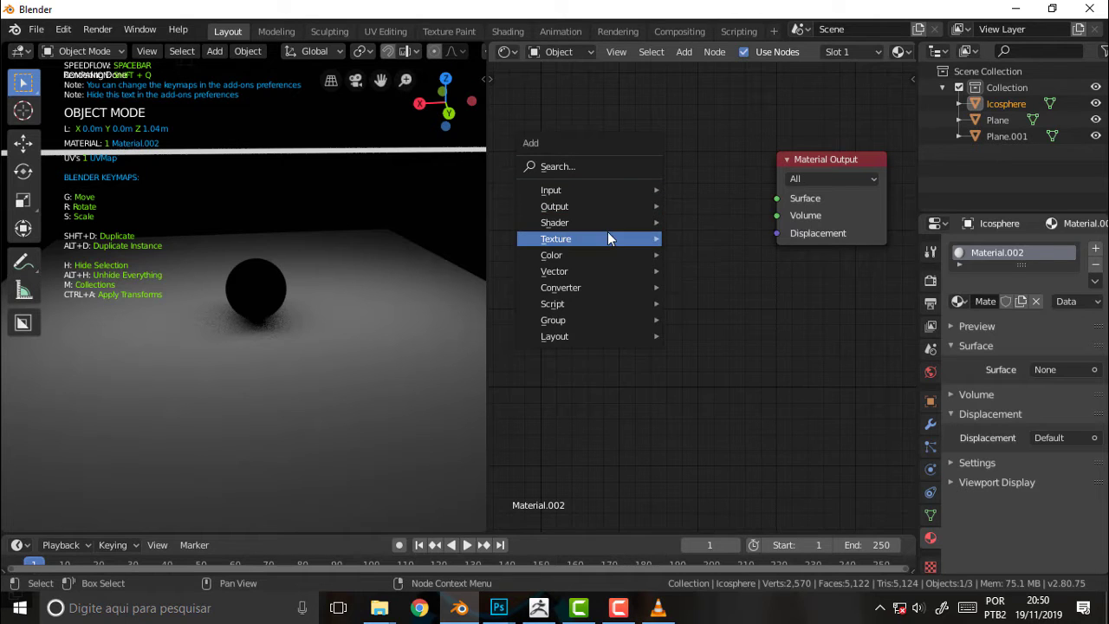
pyautogui.moveTo(554, 223)
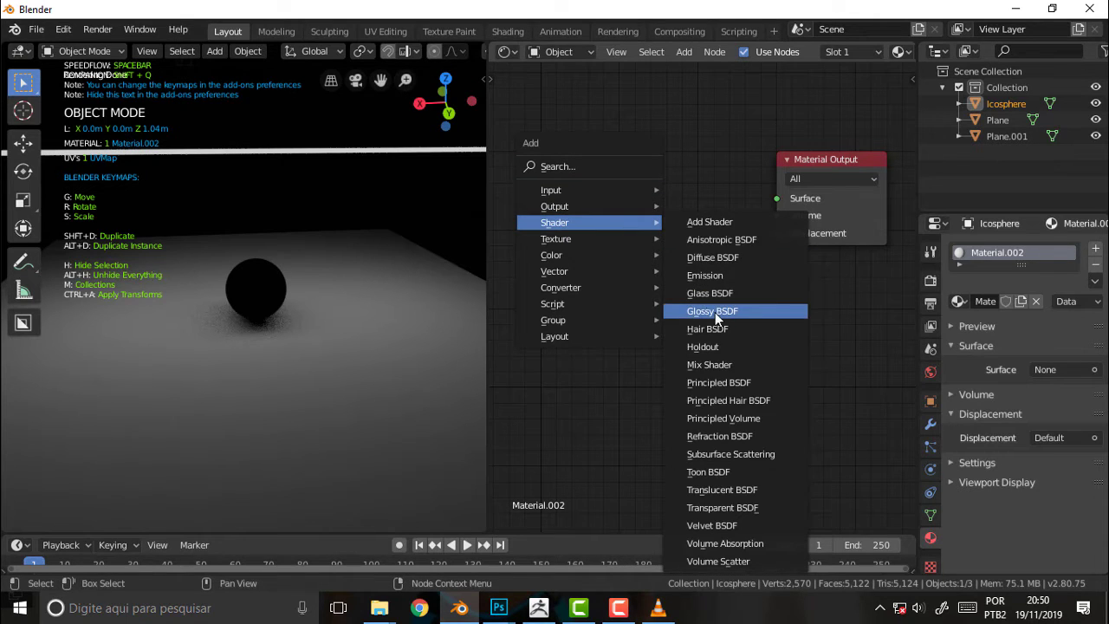
pyautogui.click(715, 312)
pyautogui.click(633, 169)
pyautogui.moveTo(694, 141)
pyautogui.mouseDown()
pyautogui.moveTo(778, 208)
pyautogui.moveTo(778, 198)
pyautogui.mouseUp()
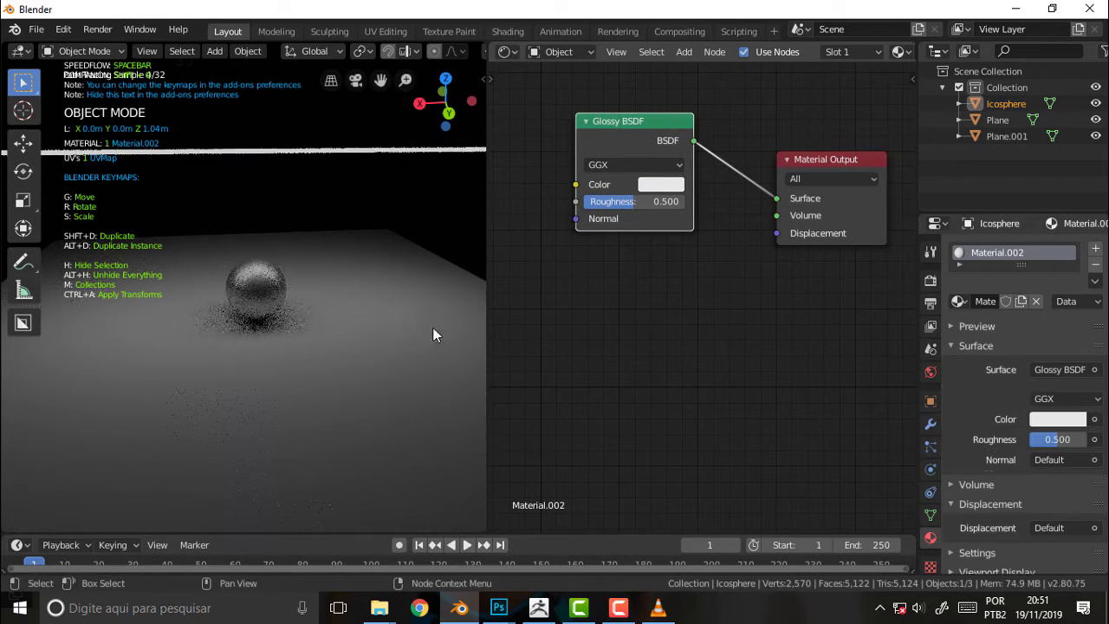
pyautogui.scroll(4, 371, 267)
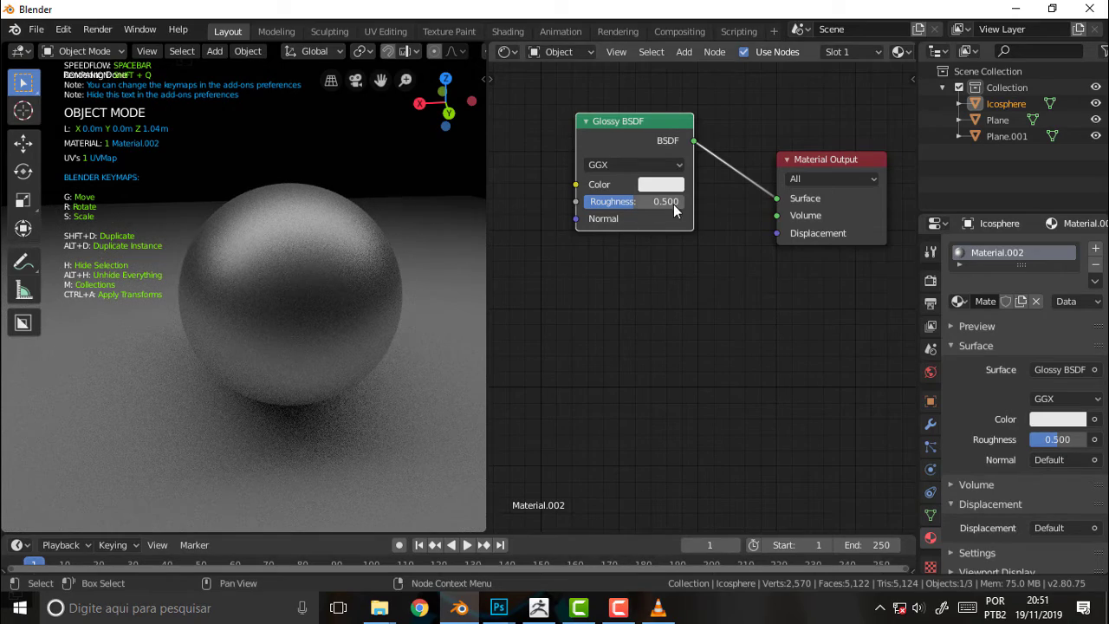
pyautogui.moveTo(635, 202); pyautogui.dragTo(586, 202)
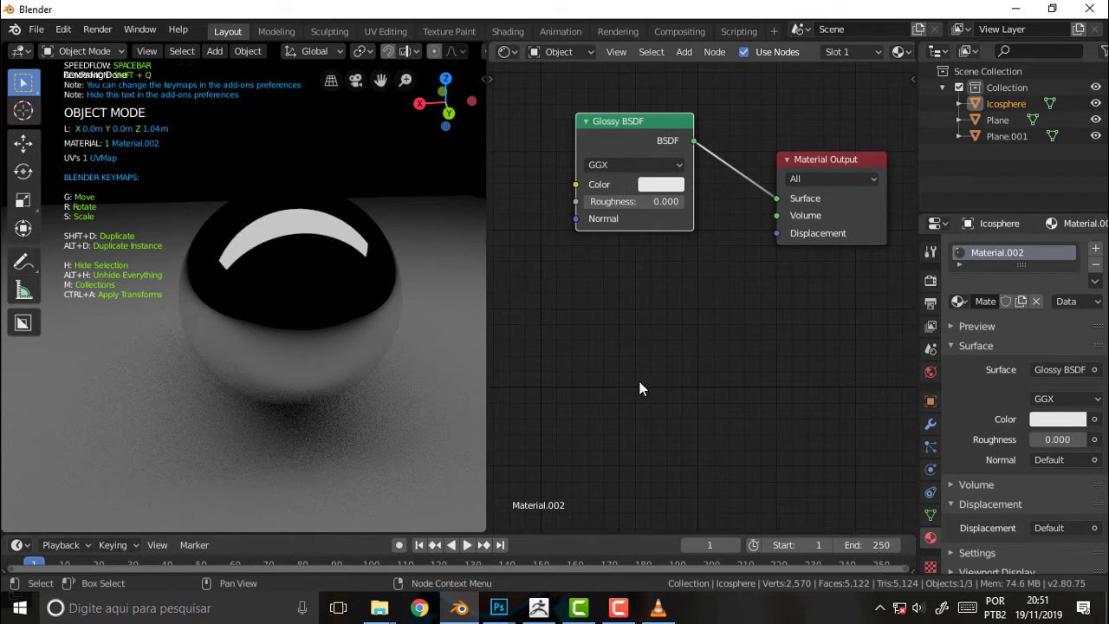
pyautogui.scroll(-2, 382, 240)
pyautogui.scroll(-3, 378, 239)
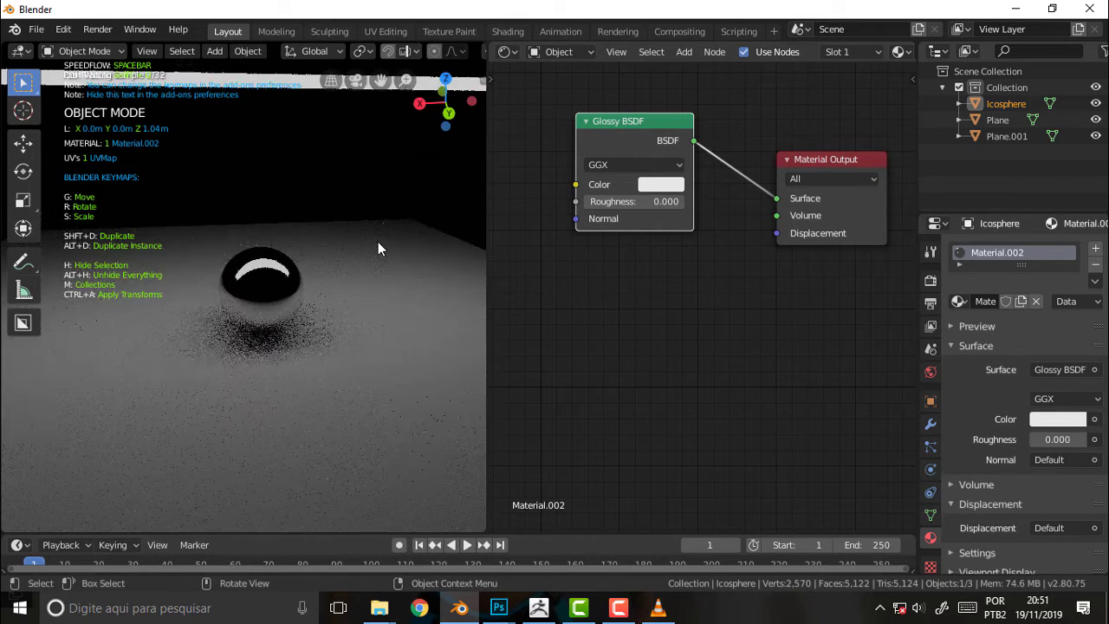
# Select Plane.001 and feed a new Blackbody node's Color into the Emission Color.
pyautogui.click(292, 80)
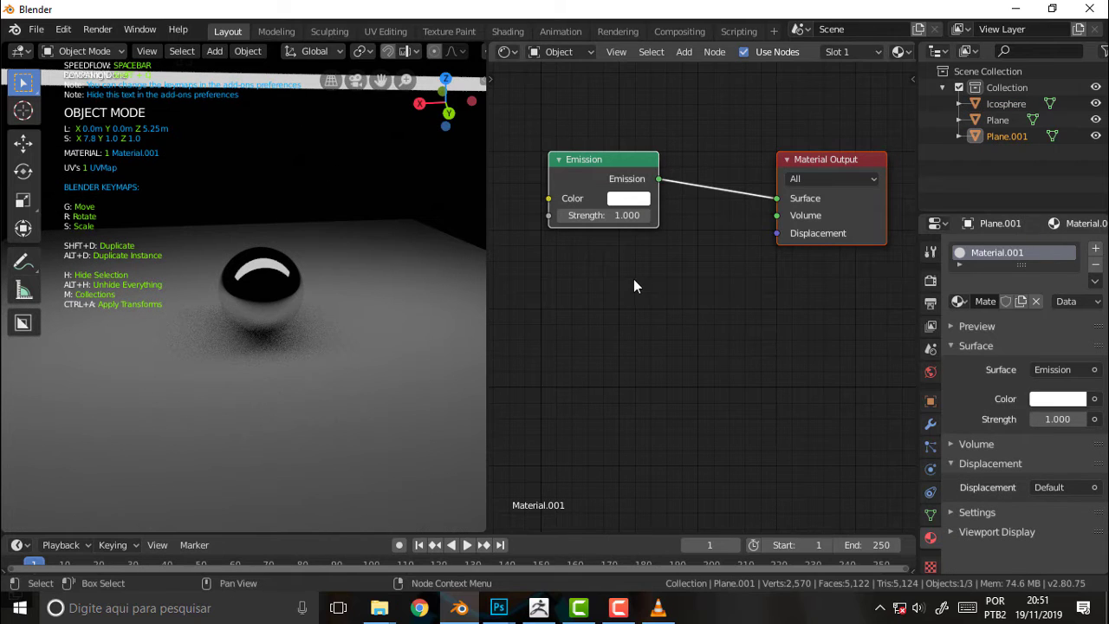
pyautogui.moveTo(615, 162); pyautogui.dragTo(758, 204)
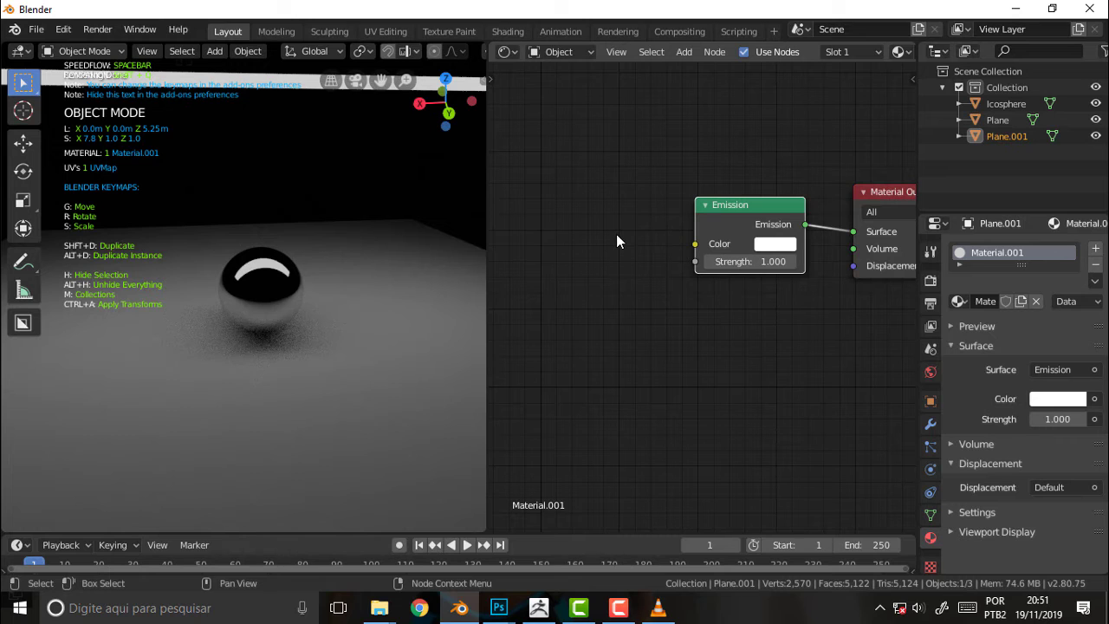
pyautogui.hotkey('shift', 'a')
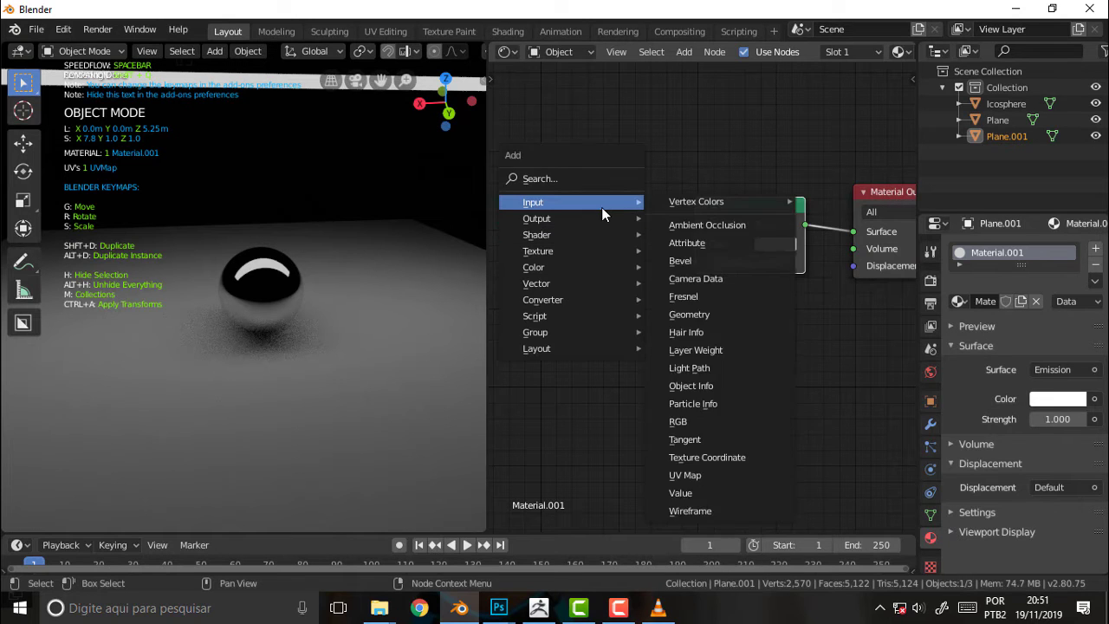
pyautogui.moveTo(542, 300)
pyautogui.click(671, 299)
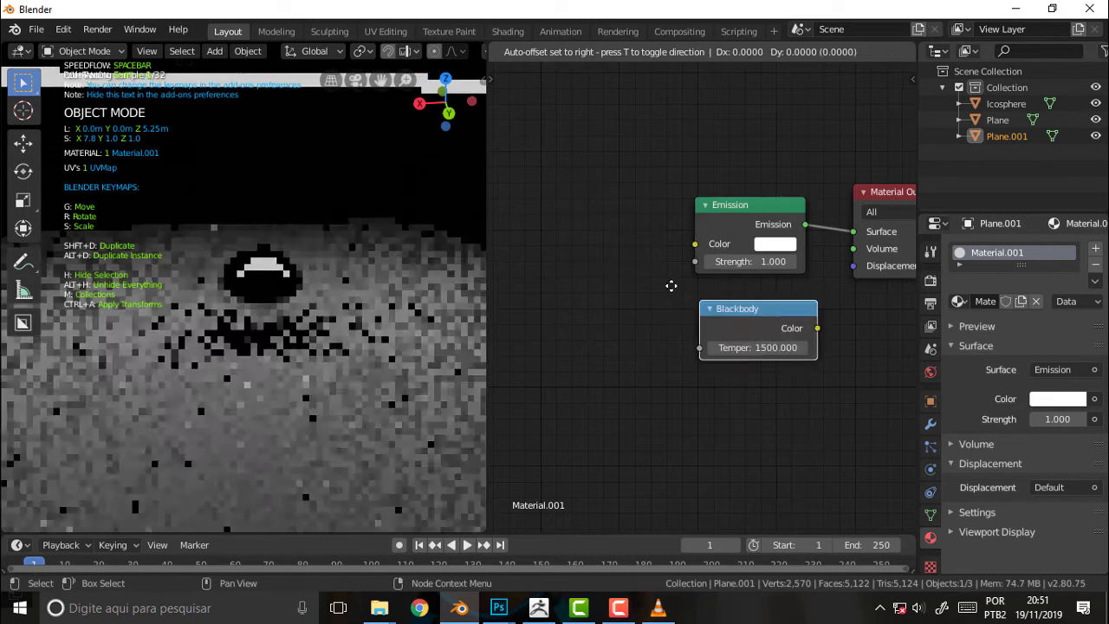
pyautogui.click(526, 182)
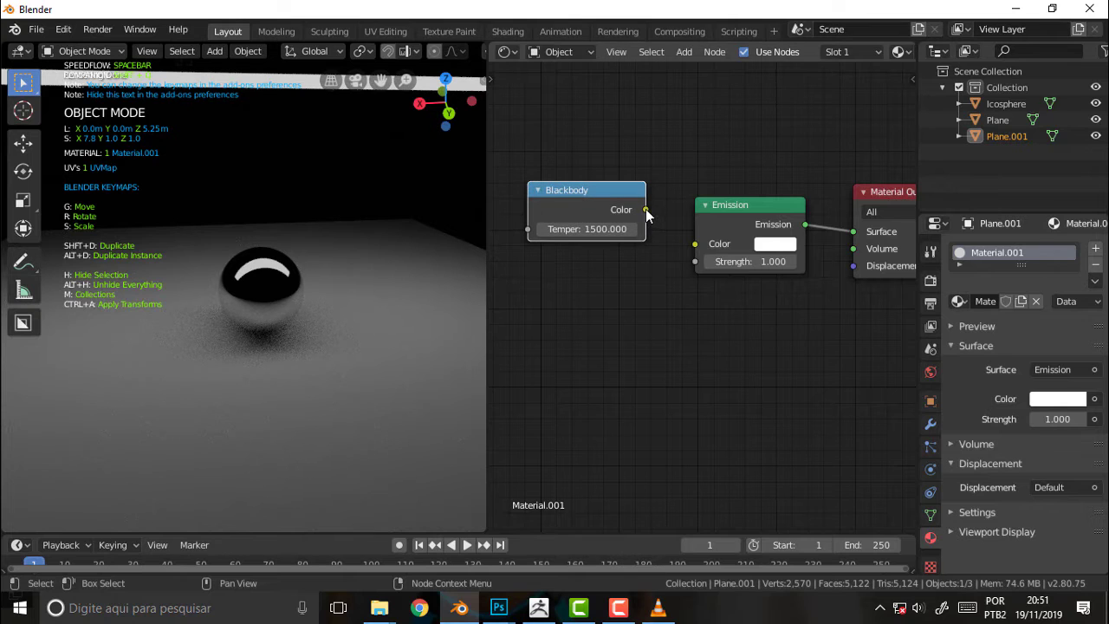
pyautogui.moveTo(646, 208); pyautogui.dragTo(694, 244)
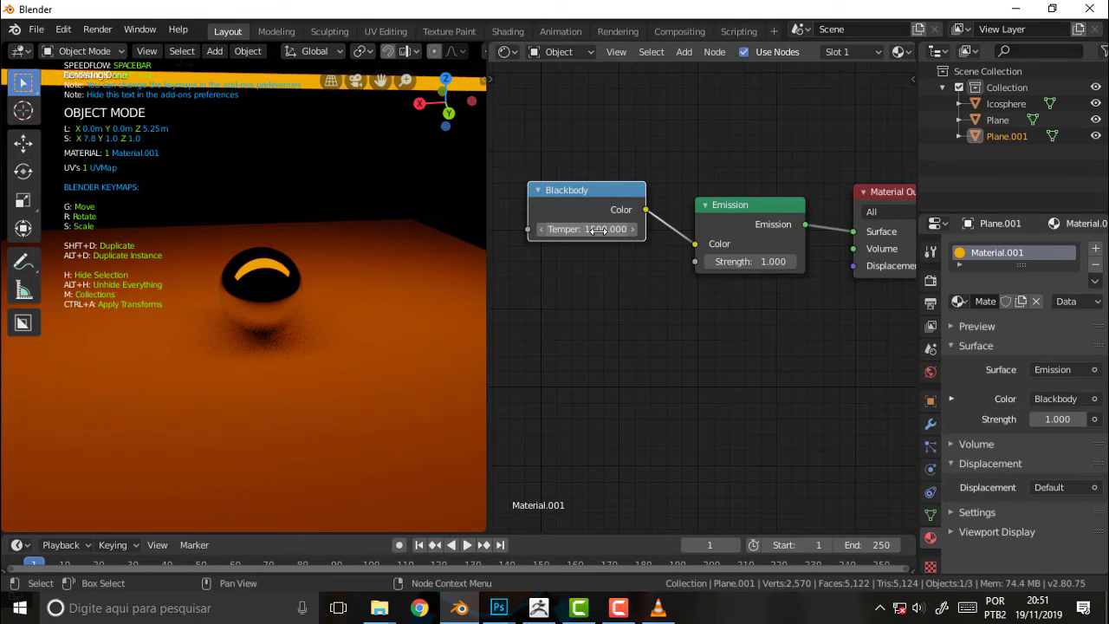
# Try Blackbody temperatures of 800, 300 and 3000, and set emission Strength to 3.
pyautogui.click(598, 229)
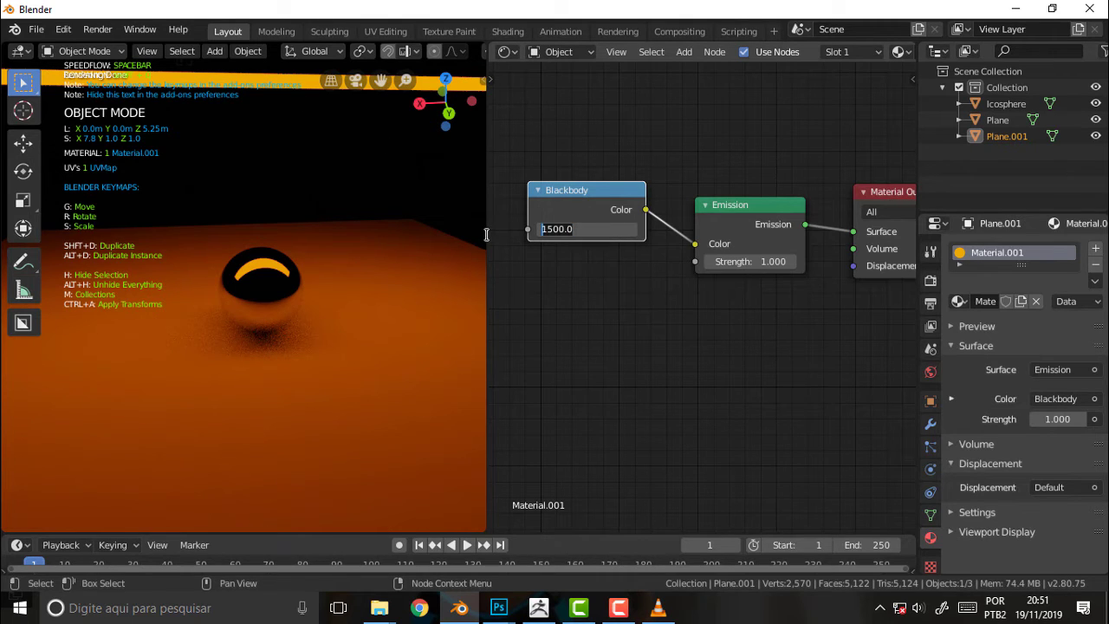
pyautogui.write('800')
pyautogui.press('Return')
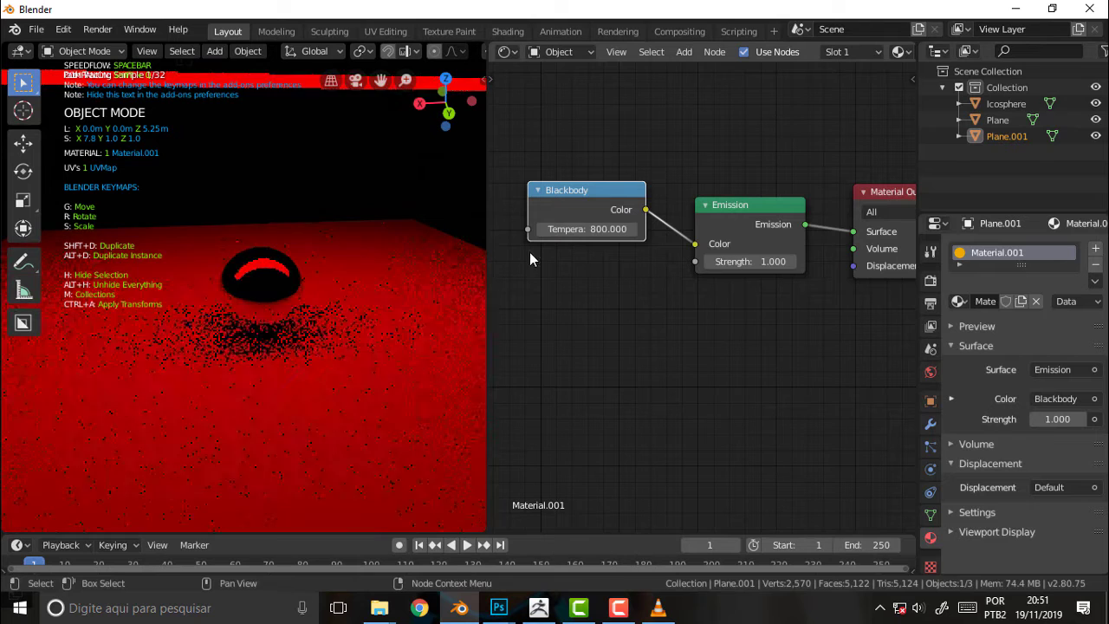
pyautogui.click(615, 230)
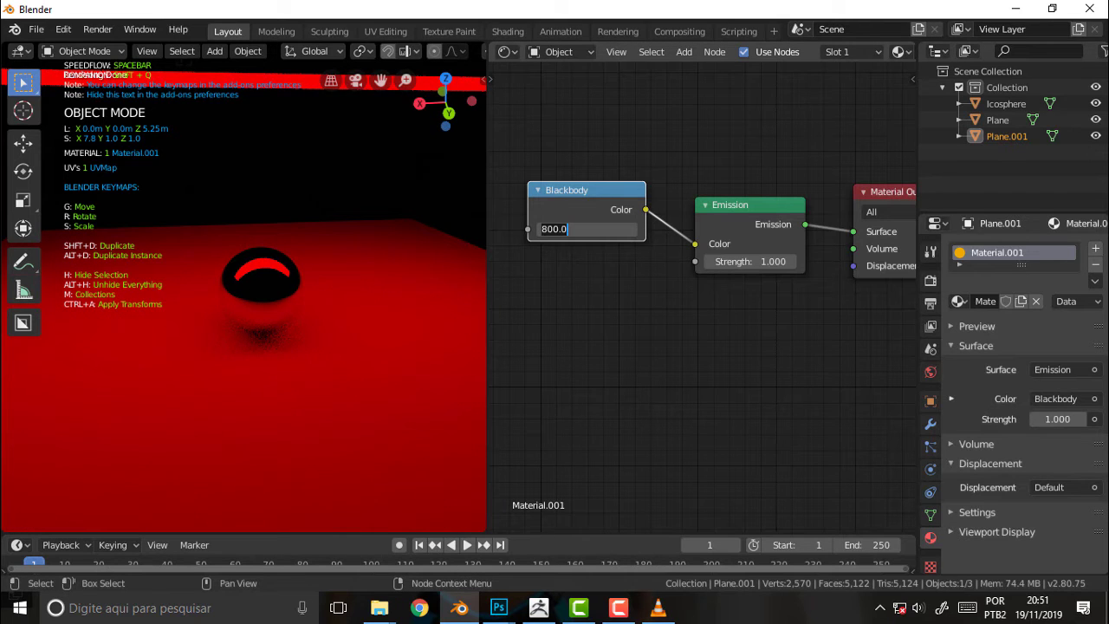
pyautogui.write('30')
pyautogui.press('Return')
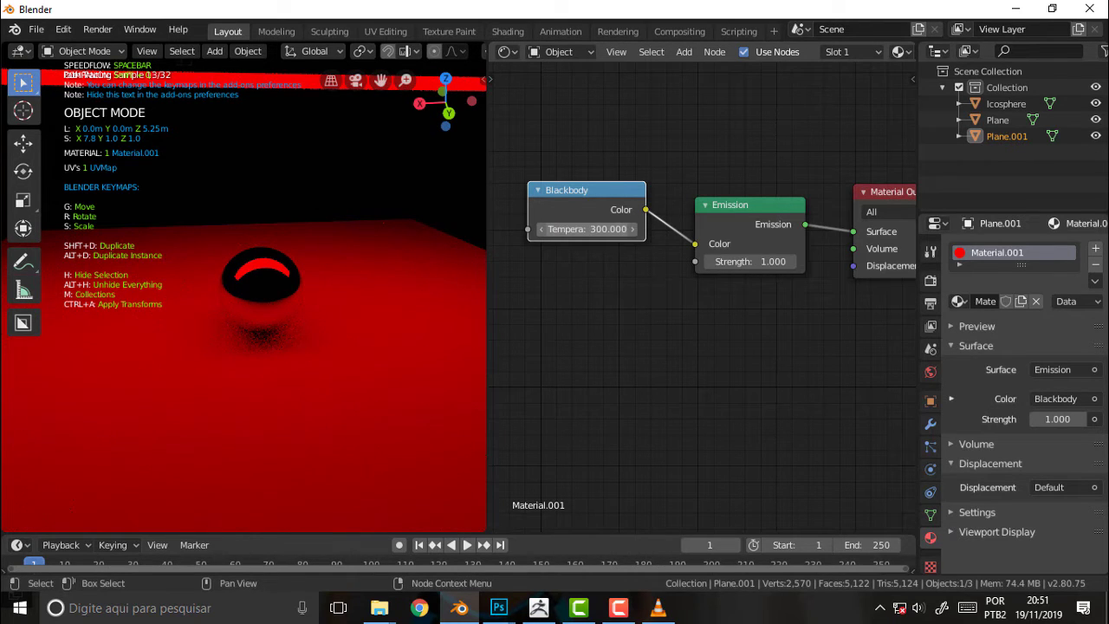
pyautogui.click(600, 230)
pyautogui.write('3')
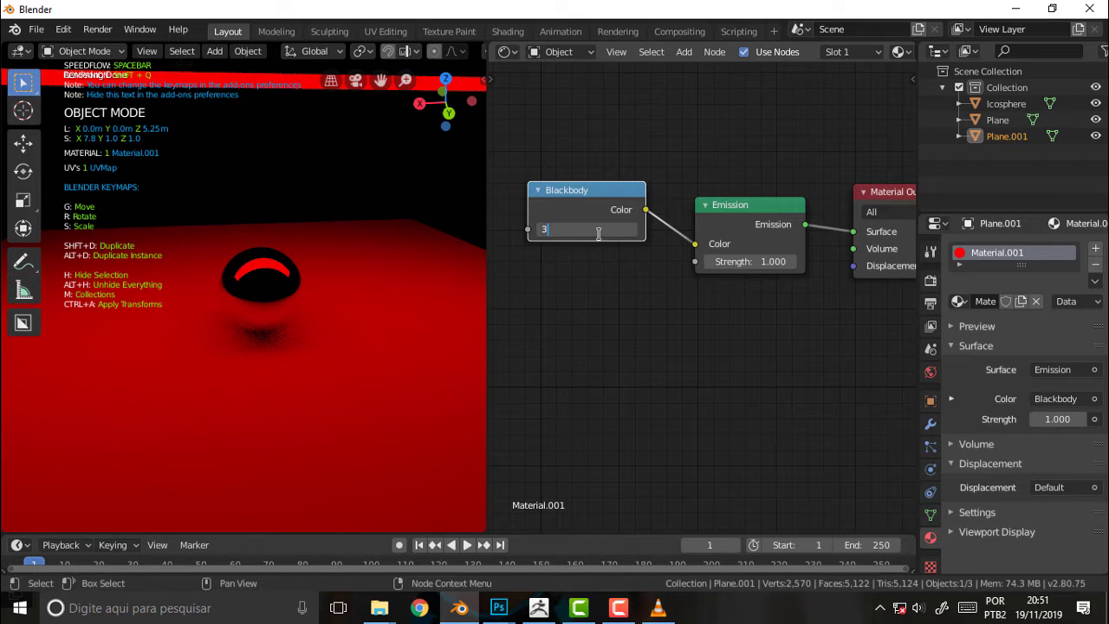
pyautogui.write('000')
pyautogui.press('Return')
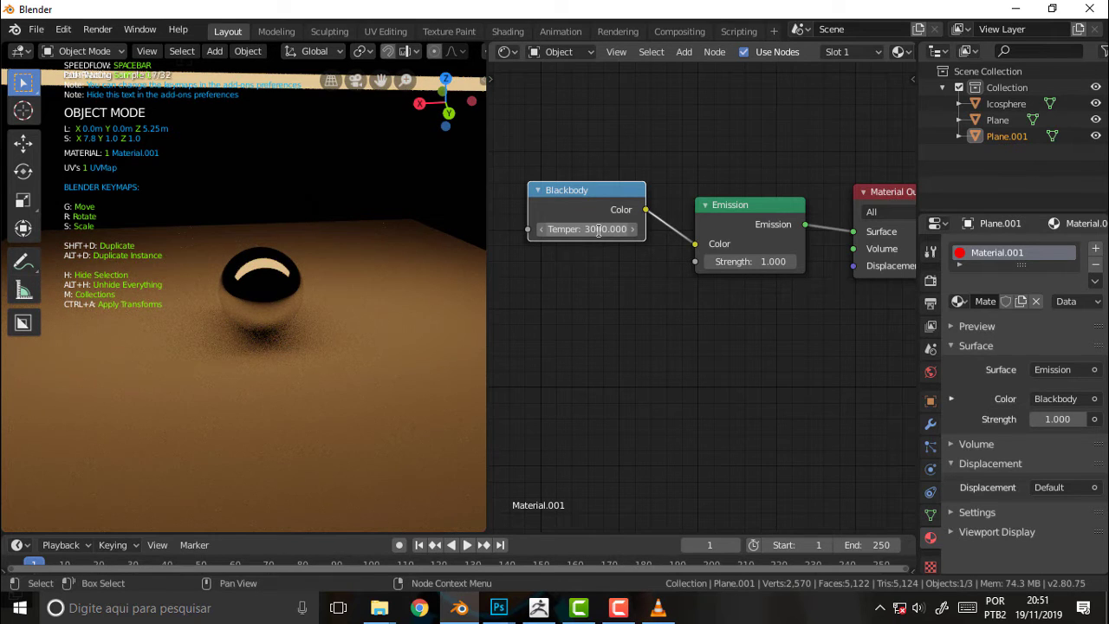
pyautogui.click(598, 229)
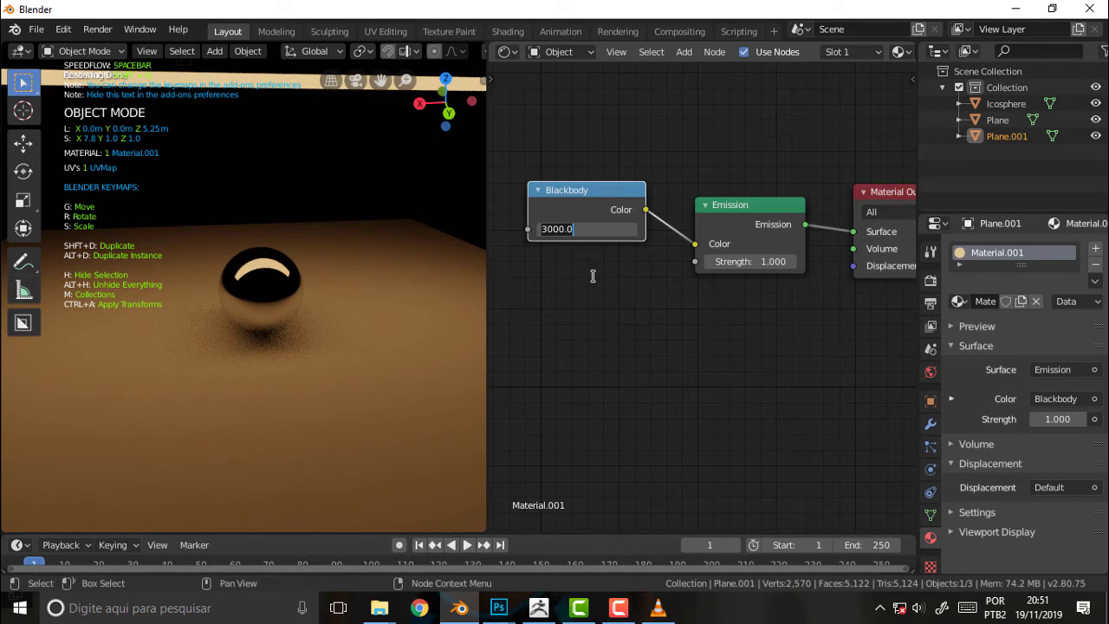
pyautogui.press('Return')
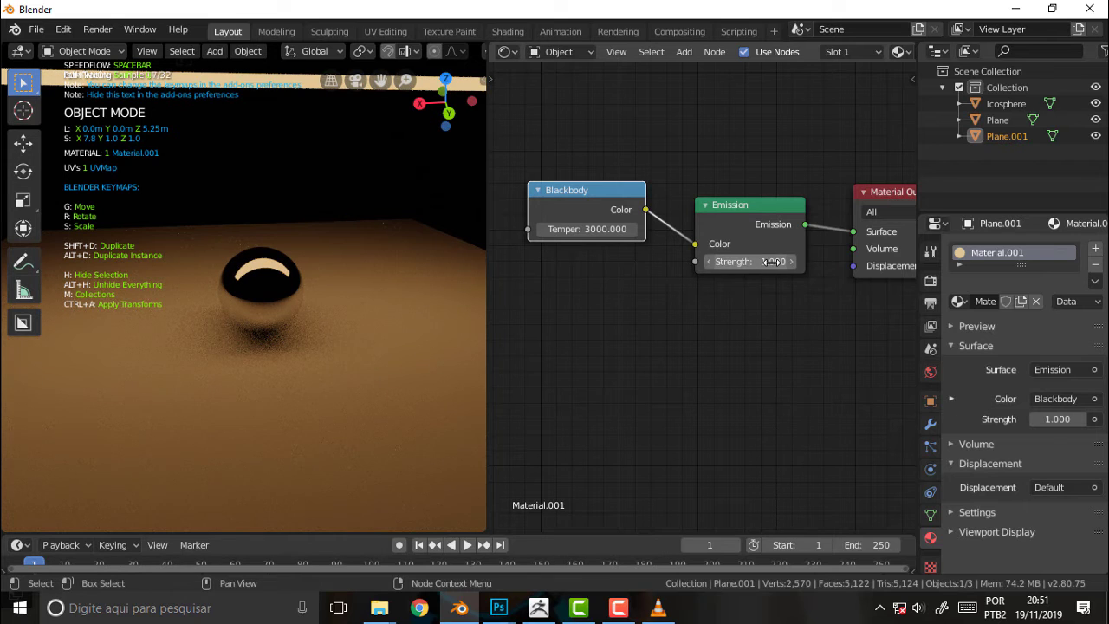
pyautogui.click(767, 262)
pyautogui.write('3')
pyautogui.press('Return')
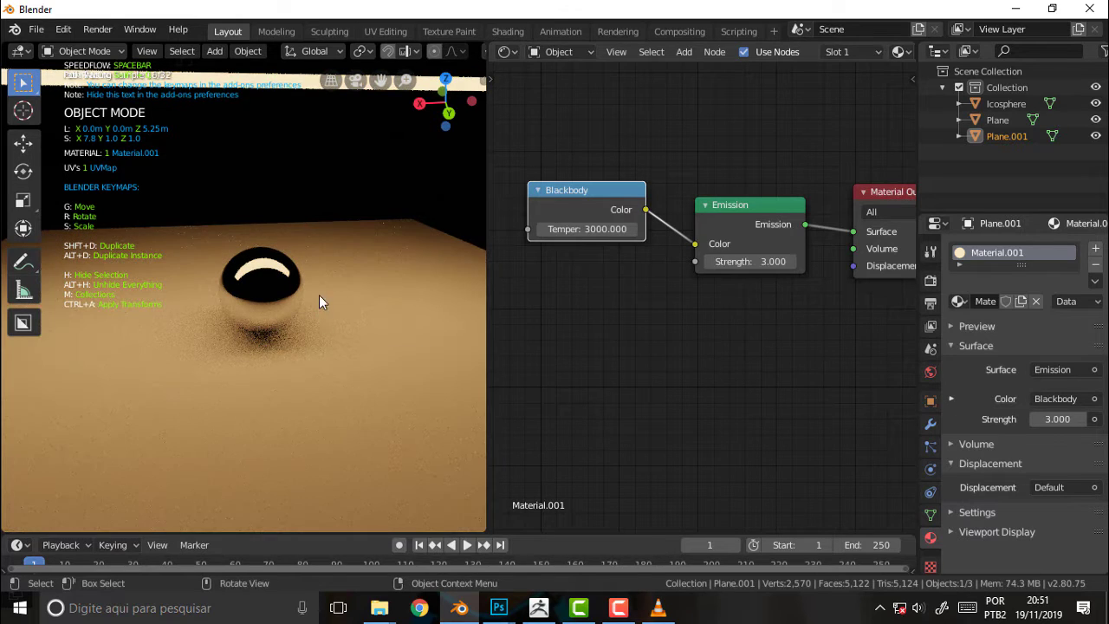
# Settle the Blackbody temperature at 9000 after trying 15000.
pyautogui.click(570, 230)
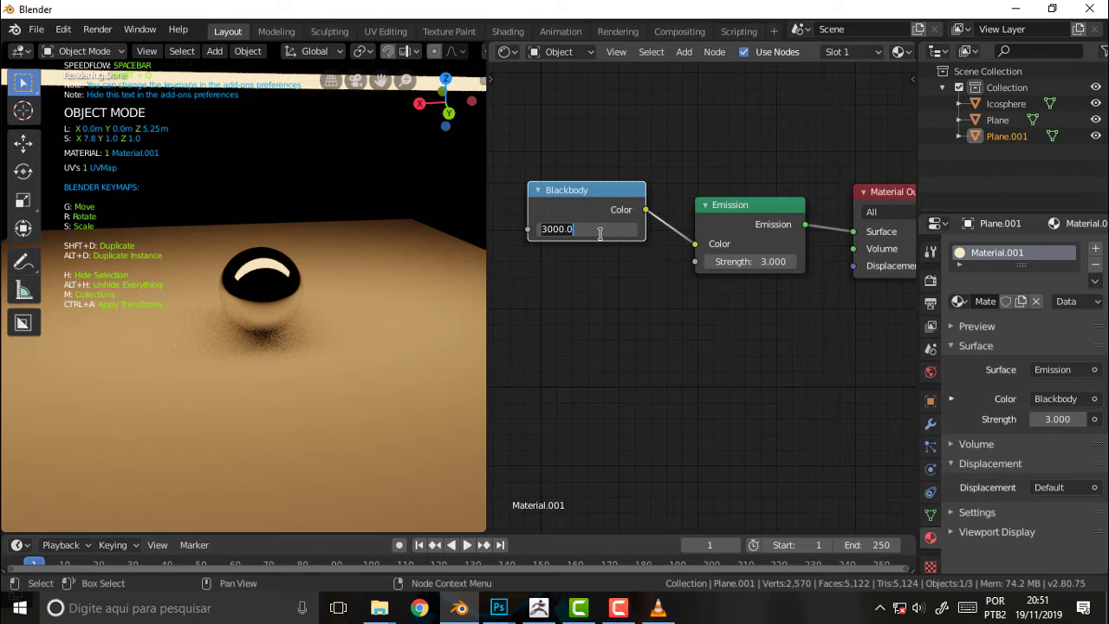
pyautogui.hotkey('ctrl', 'a')
pyautogui.write('1')
pyautogui.press('Return')
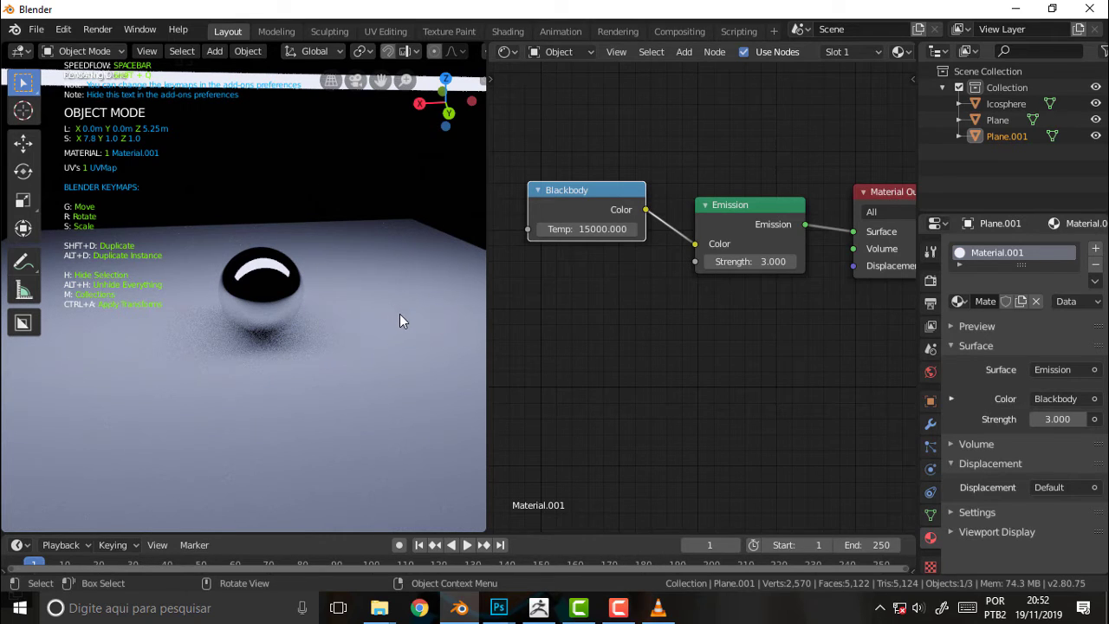
pyautogui.click(581, 229)
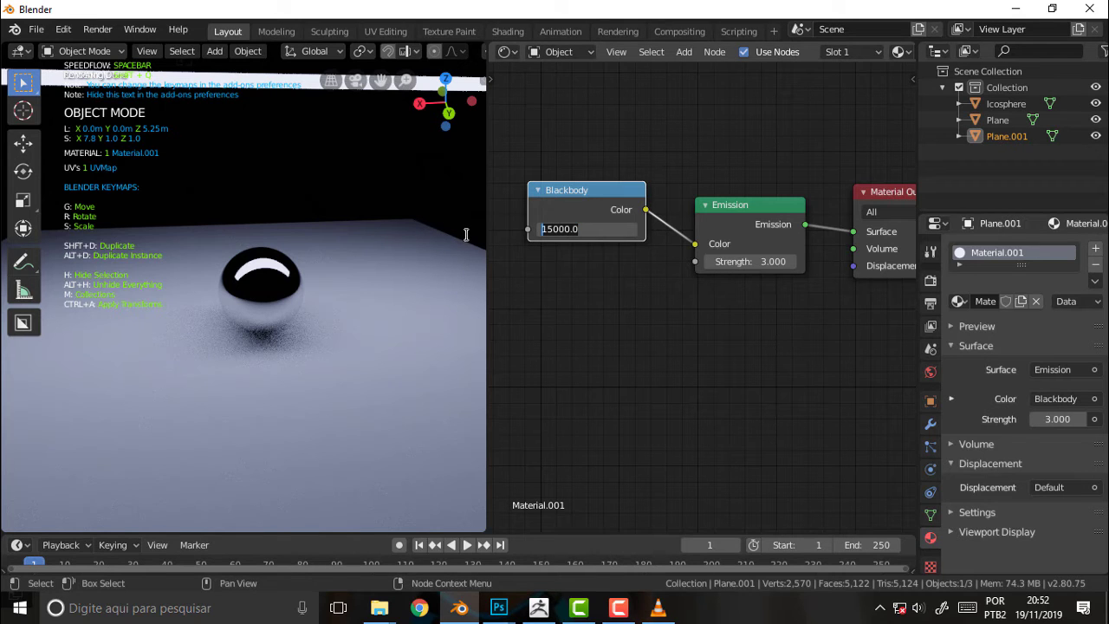
pyautogui.write('9000')
pyautogui.press('Return')
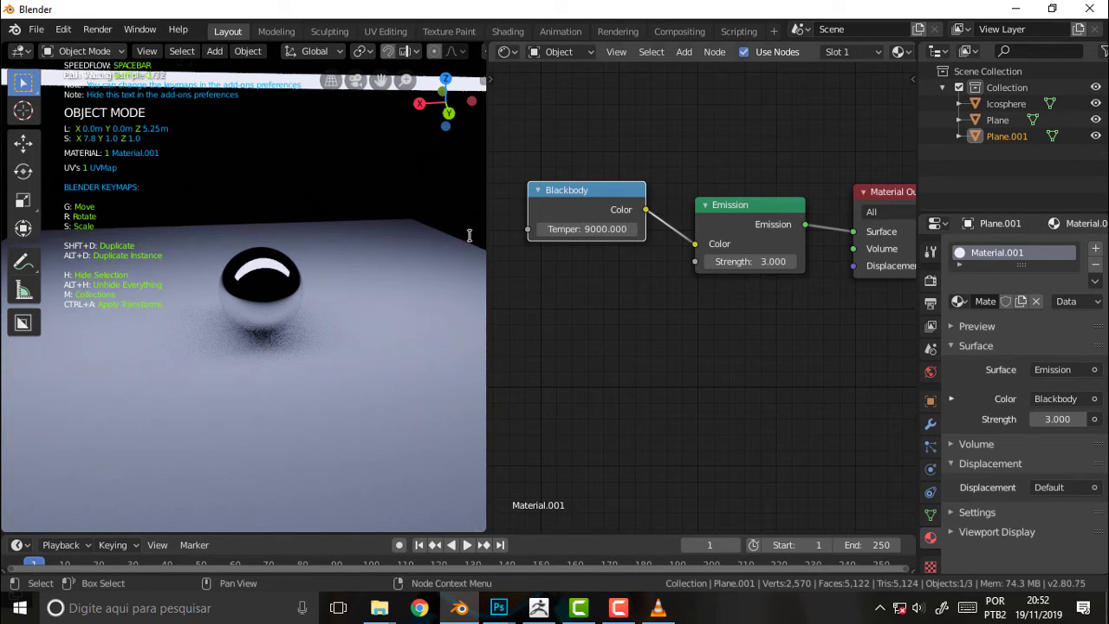
pyautogui.scroll(3, 320, 275)
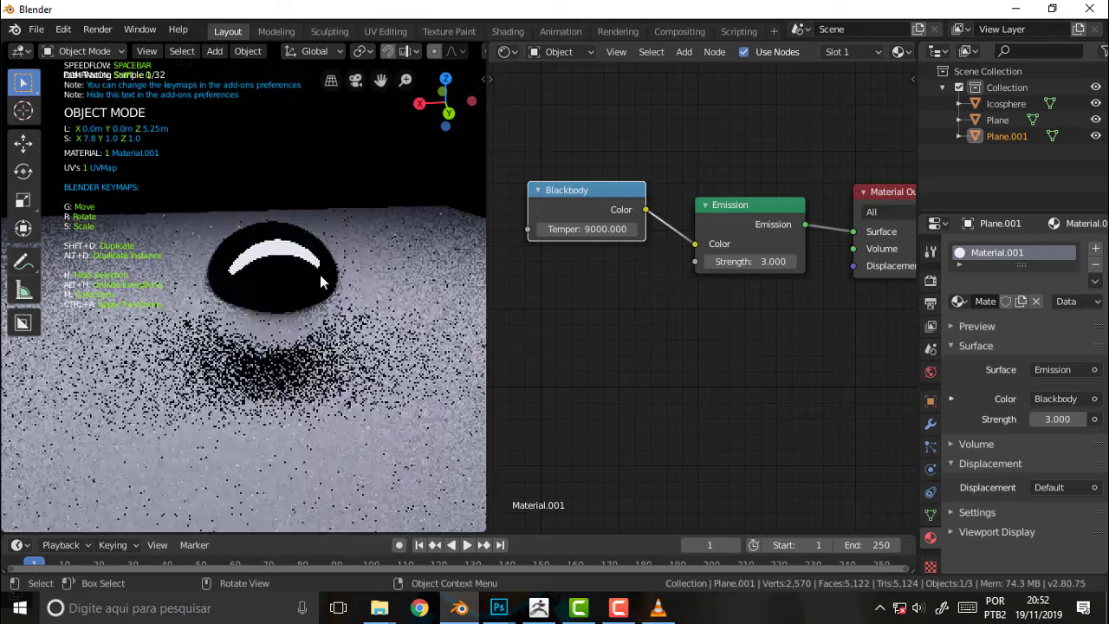
pyautogui.scroll(1, 316, 275)
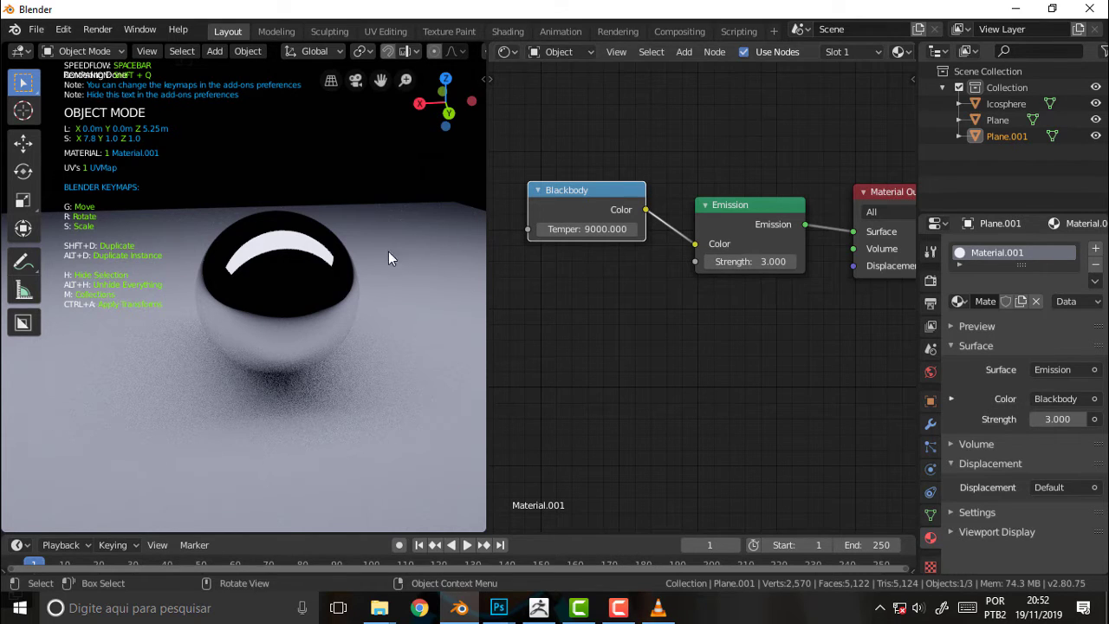
# Select the Icosphere and recentre the node view on its Material.002 Glossy BSDF.
pyautogui.click(301, 281)
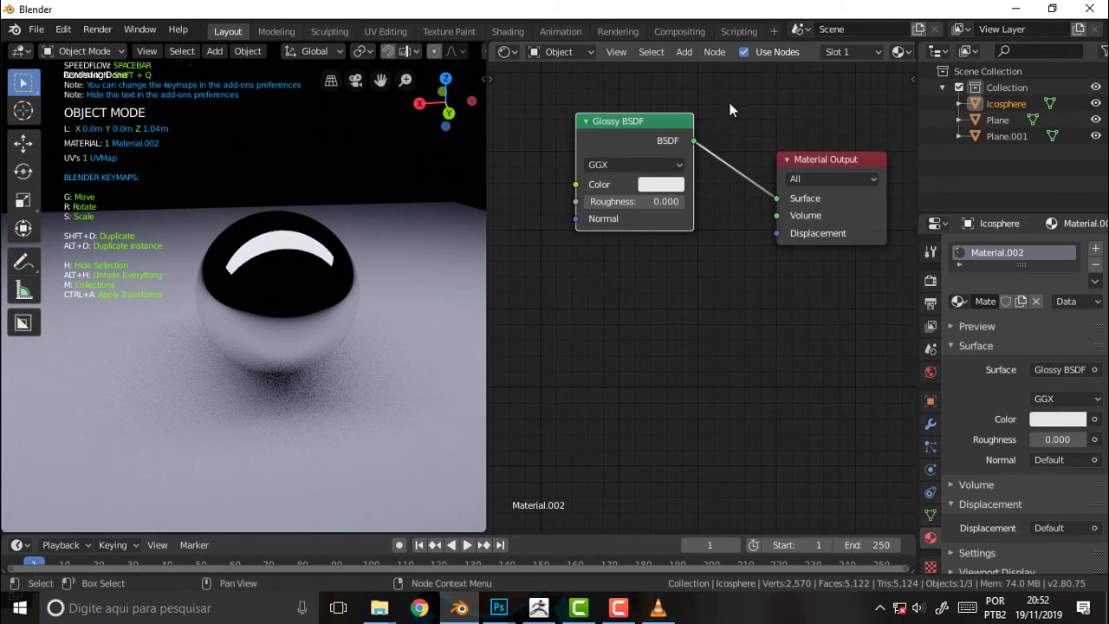
pyautogui.moveTo(729, 110); pyautogui.dragTo(850, 157, button='middle')
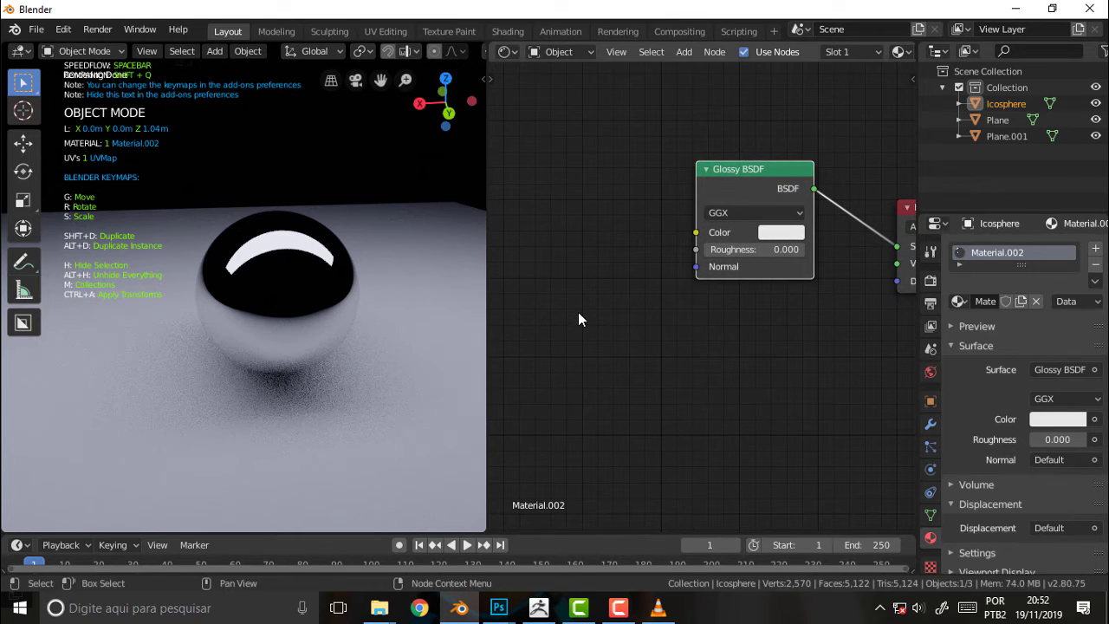
pyautogui.scroll(-2, 595, 239)
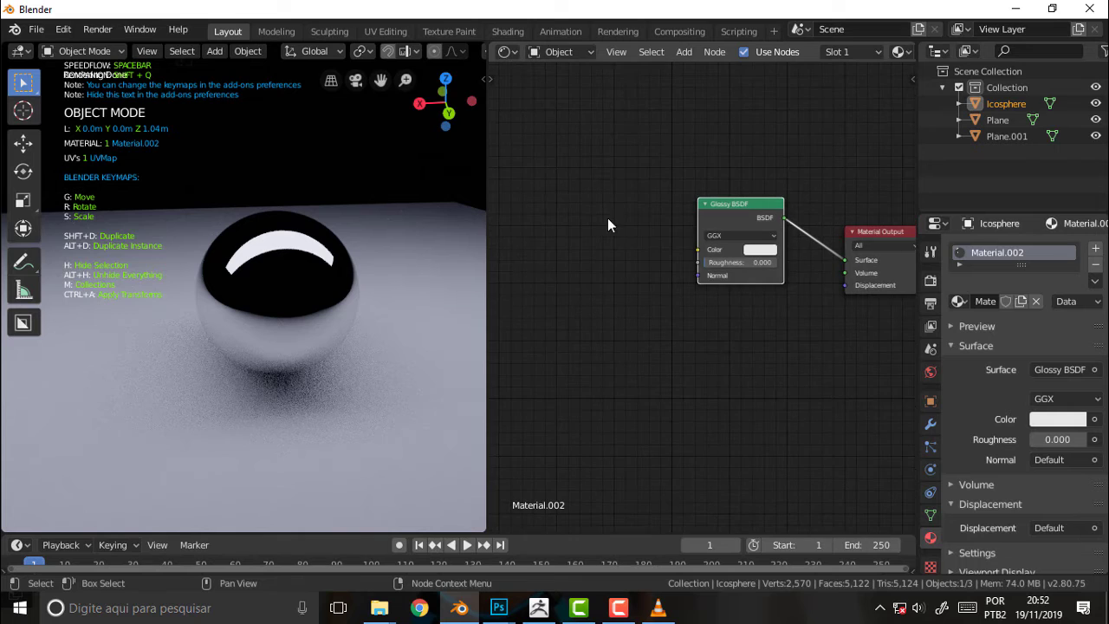
pyautogui.keyDown('ctrl'); pyautogui.scroll(2, 664, 161); pyautogui.keyUp('ctrl')
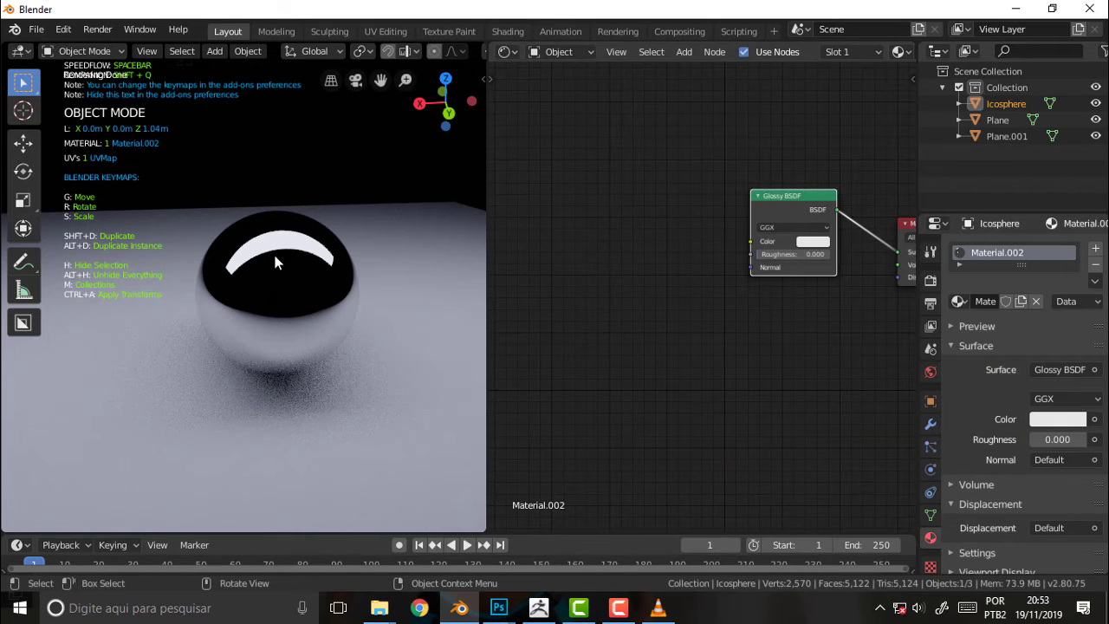
# Apply Shade Smooth to the icosphere, compare it with Shade Flat, then restore Shade Smooth.
pyautogui.rightClick(273, 252)
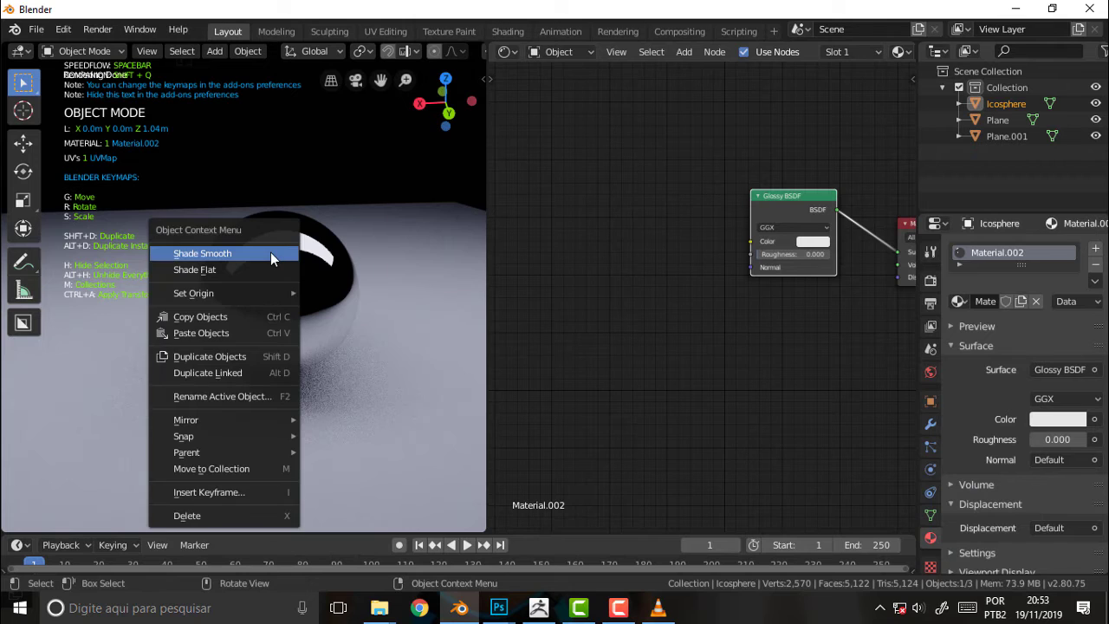
pyautogui.click(208, 258)
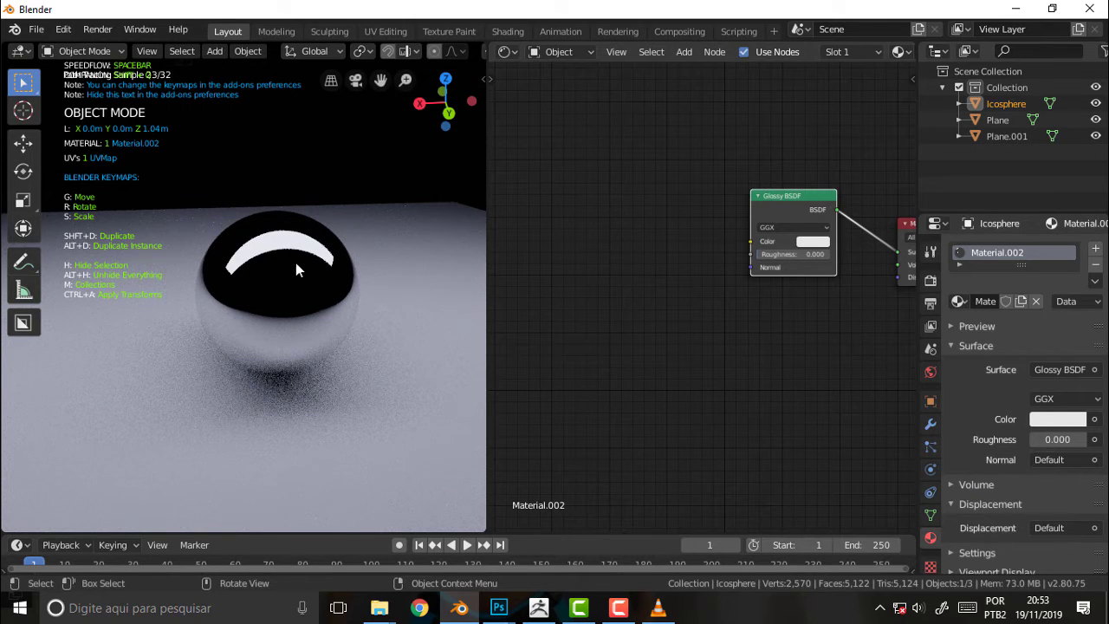
pyautogui.rightClick(284, 258)
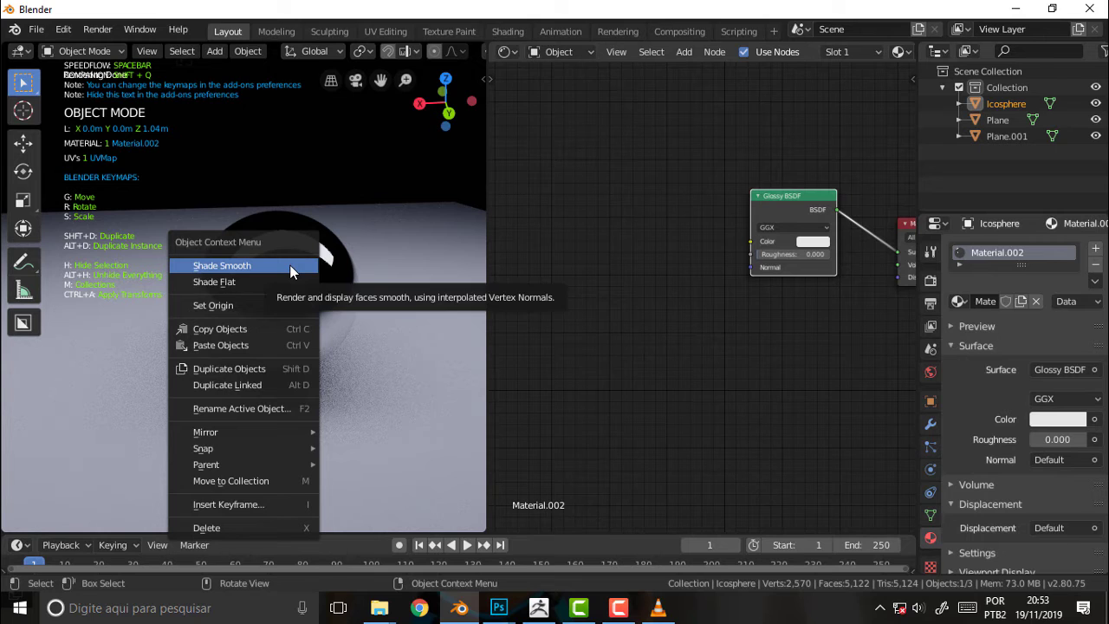
pyautogui.click(247, 284)
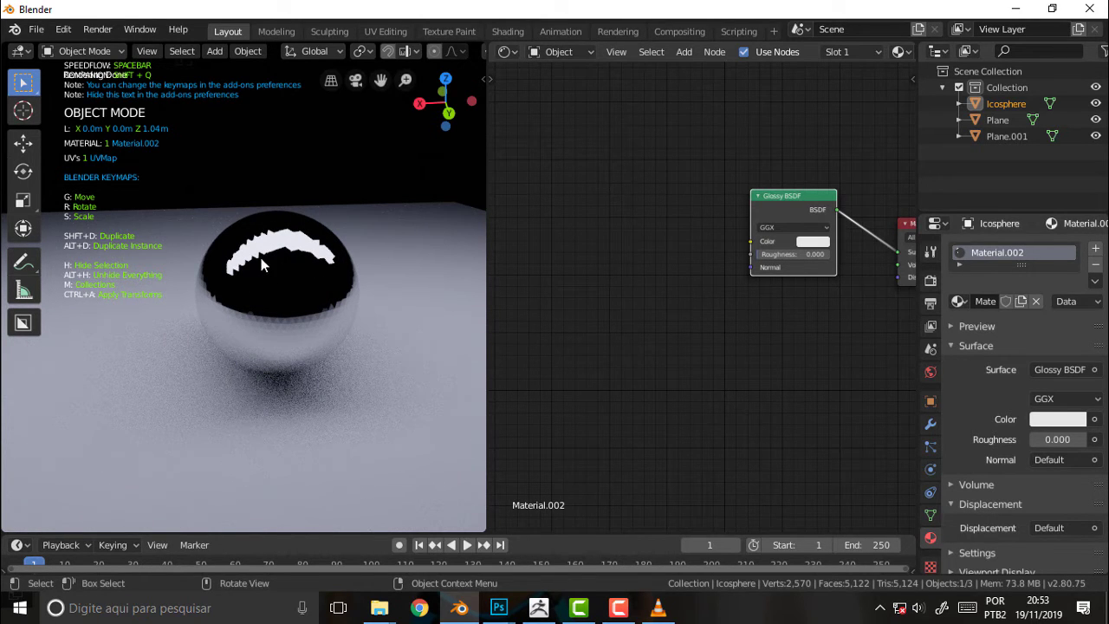
pyautogui.rightClick(261, 257)
pyautogui.click(216, 241)
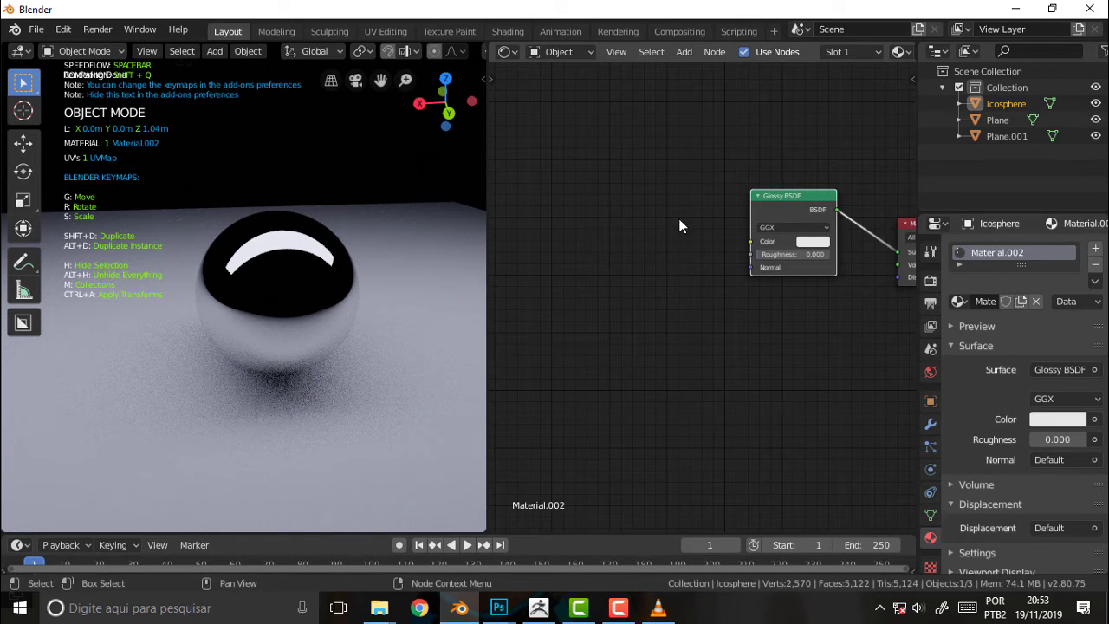
# Add a Voronoi Texture node and link its Color into the Glossy BSDF Color input.
pyautogui.moveTo(790, 146); pyautogui.dragTo(735, 156, button='middle')
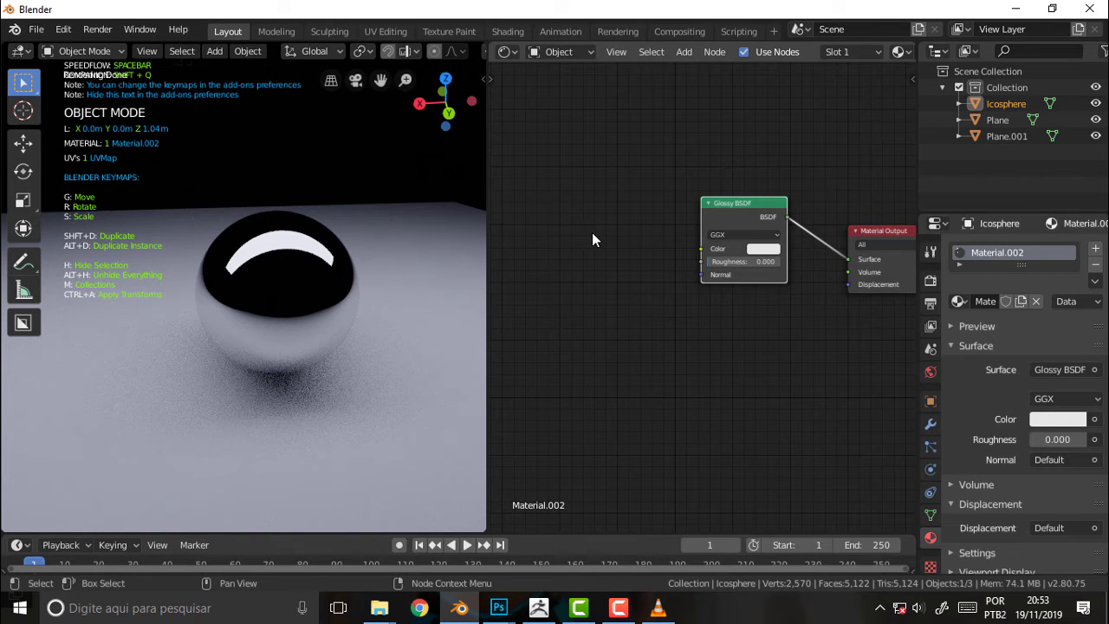
pyautogui.hotkey('shift', 'a')
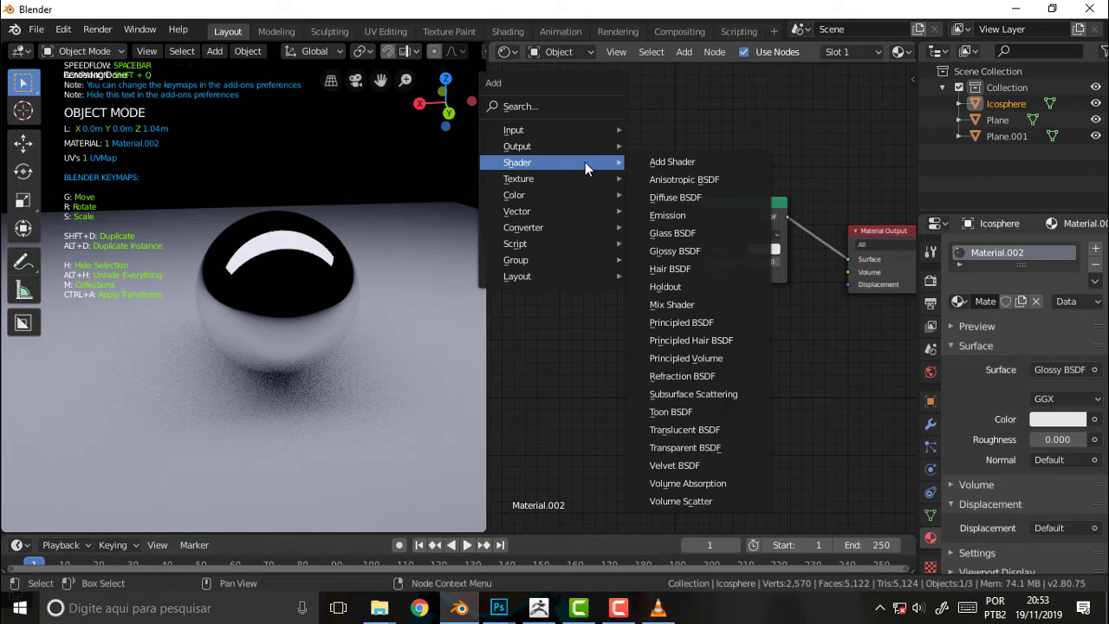
pyautogui.moveTo(537, 178)
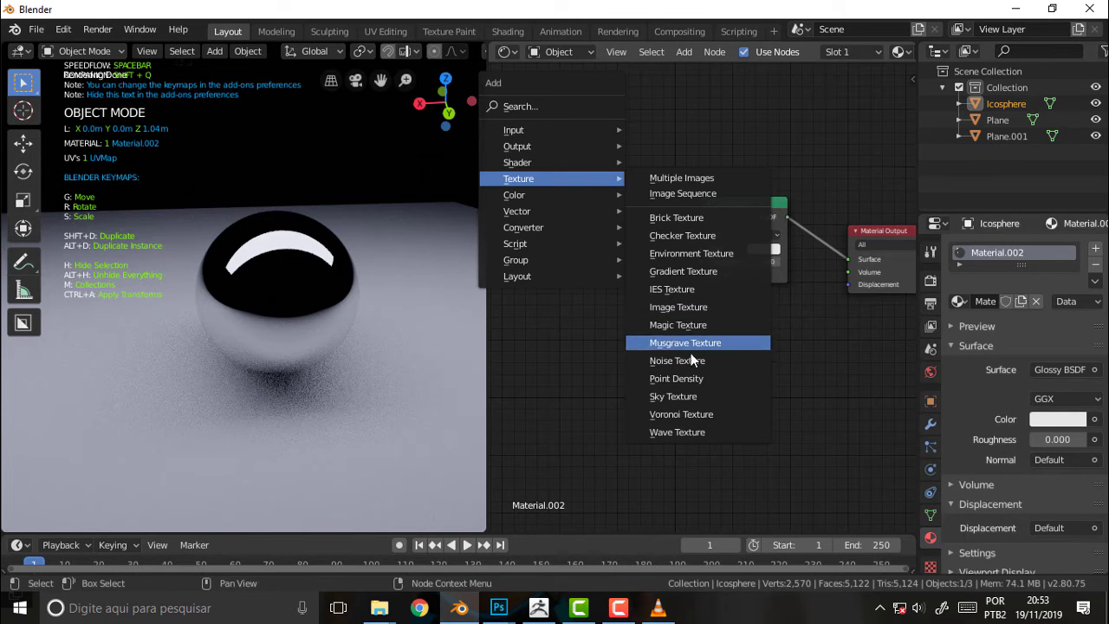
pyautogui.click(693, 414)
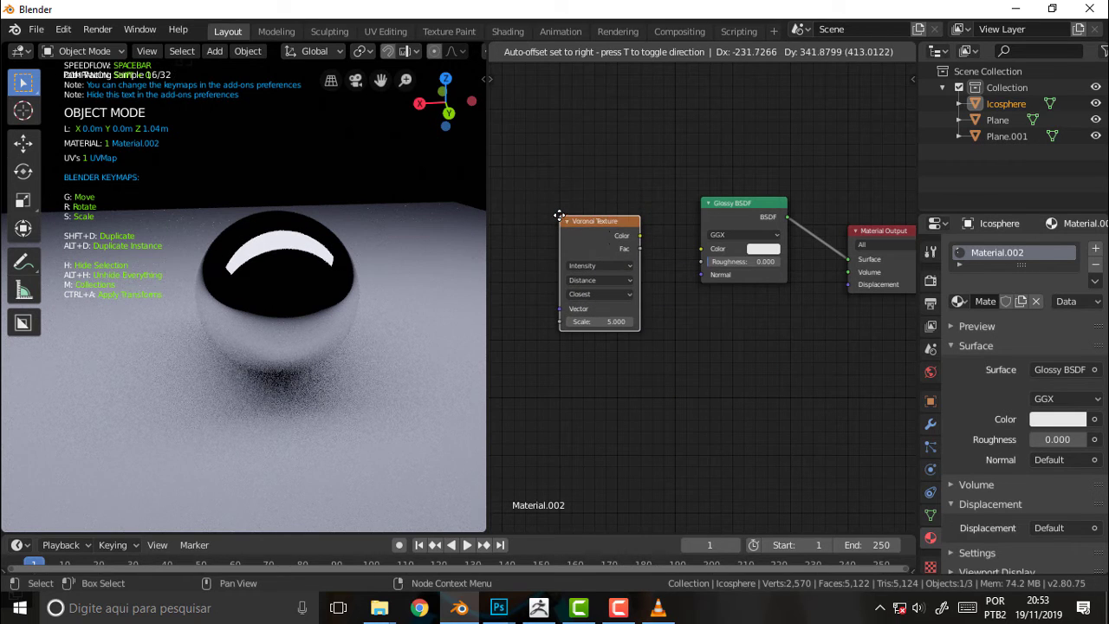
pyautogui.click(560, 216)
pyautogui.moveTo(641, 237); pyautogui.dragTo(702, 250)
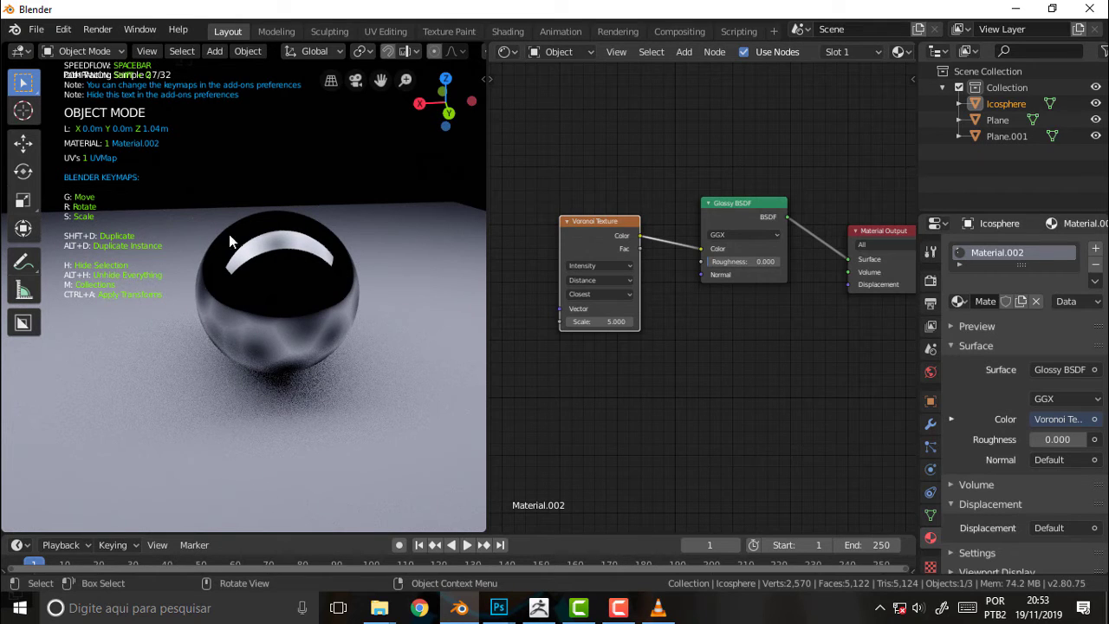
pyautogui.moveTo(588, 219)
pyautogui.mouseDown()
pyautogui.moveTo(572, 271)
pyautogui.moveTo(603, 305)
pyautogui.mouseUp()
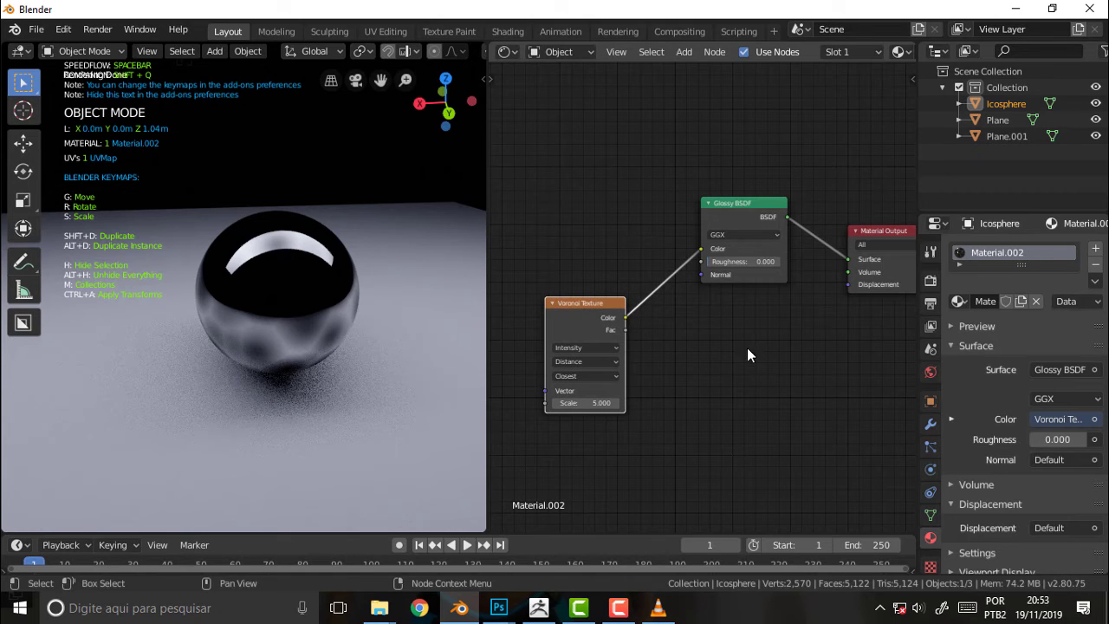
# Route Voronoi Color through a new Displacement node into Material Output Displacement; set Voronoi scale 8.2, Displacement scale 1.6.
pyautogui.hotkey('shift', 'a')
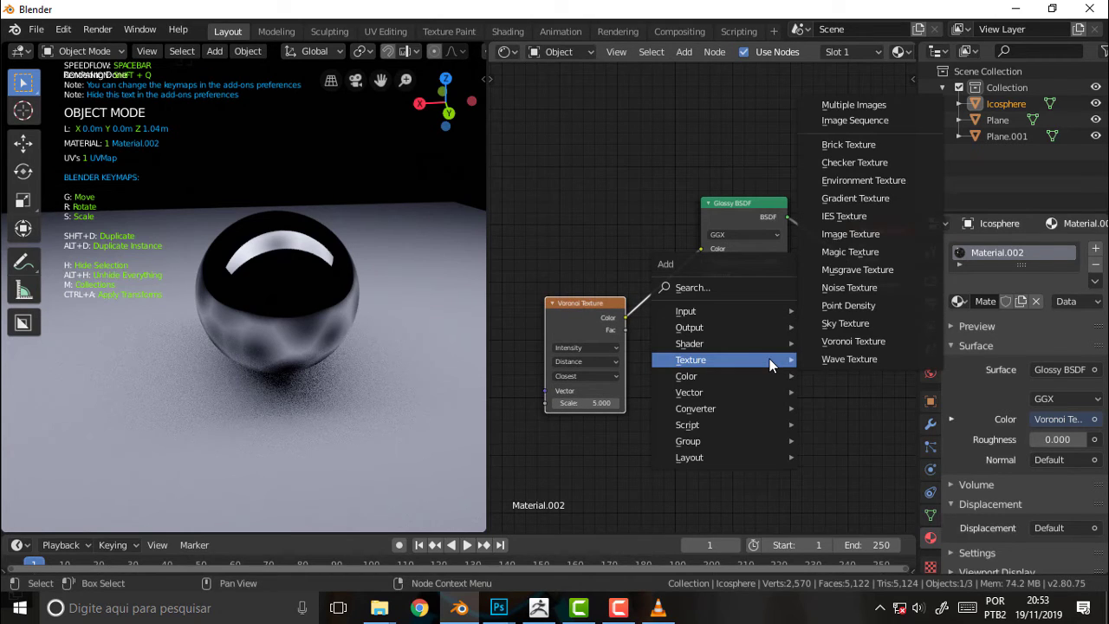
pyautogui.moveTo(689, 392)
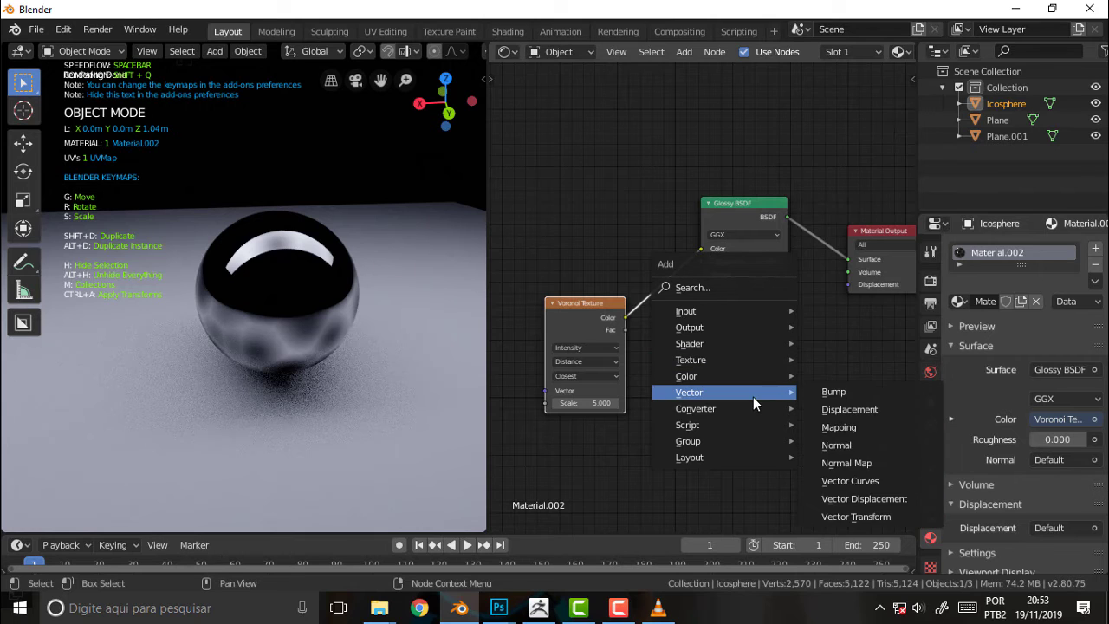
pyautogui.click(866, 410)
pyautogui.click(637, 291)
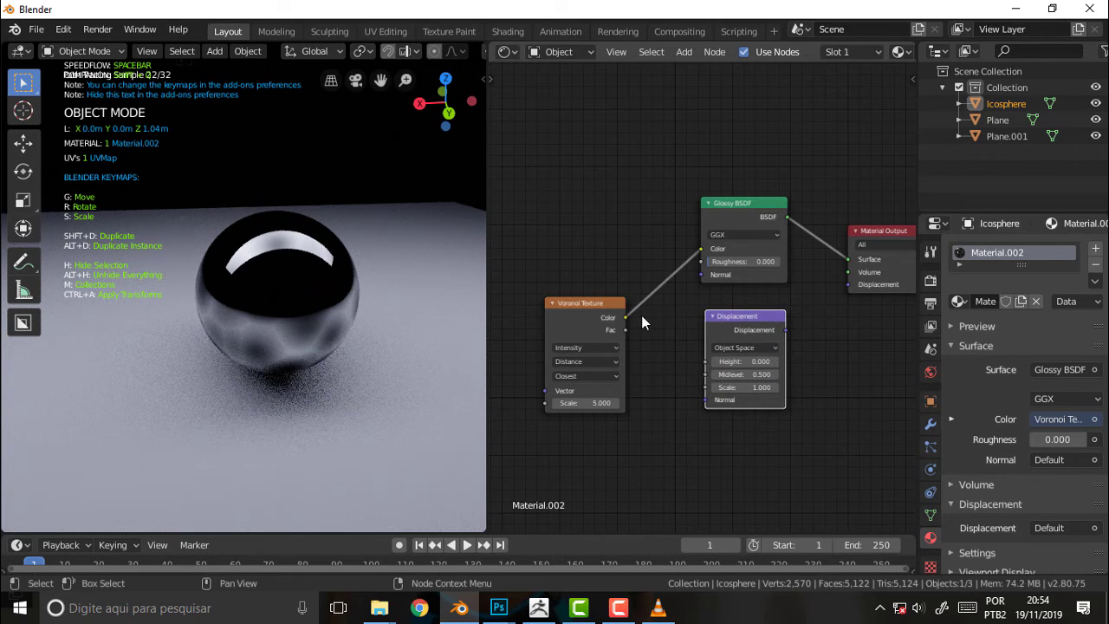
pyautogui.moveTo(701, 250); pyautogui.dragTo(707, 362)
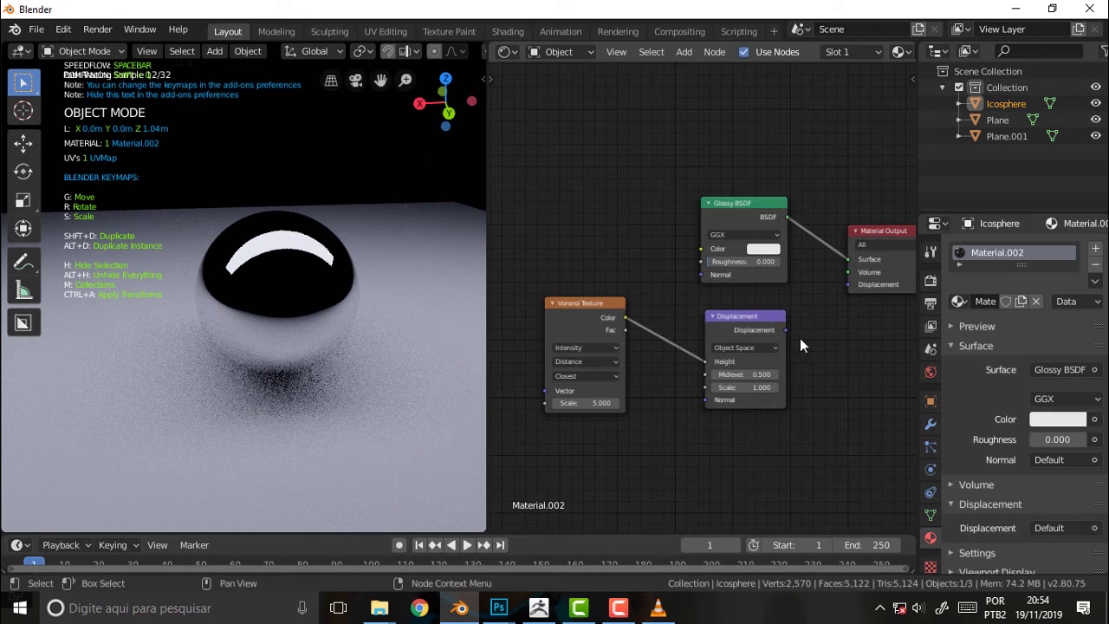
pyautogui.moveTo(788, 330); pyautogui.dragTo(850, 284)
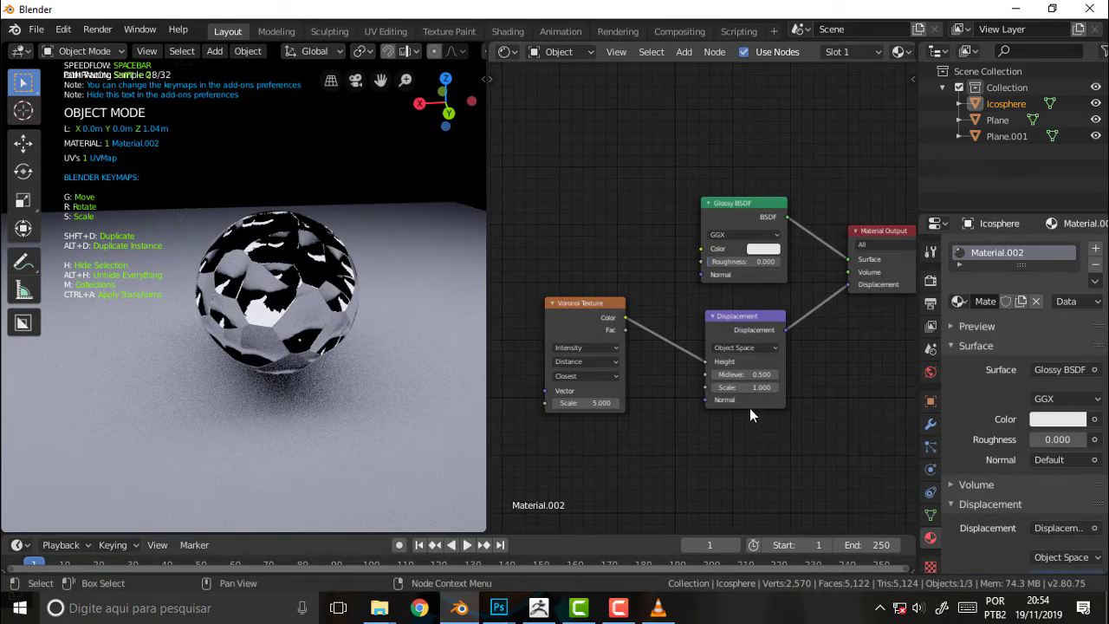
pyautogui.moveTo(589, 403)
pyautogui.mouseDown()
pyautogui.moveTo(575, 403)
pyautogui.moveTo(630, 403)
pyautogui.mouseUp()
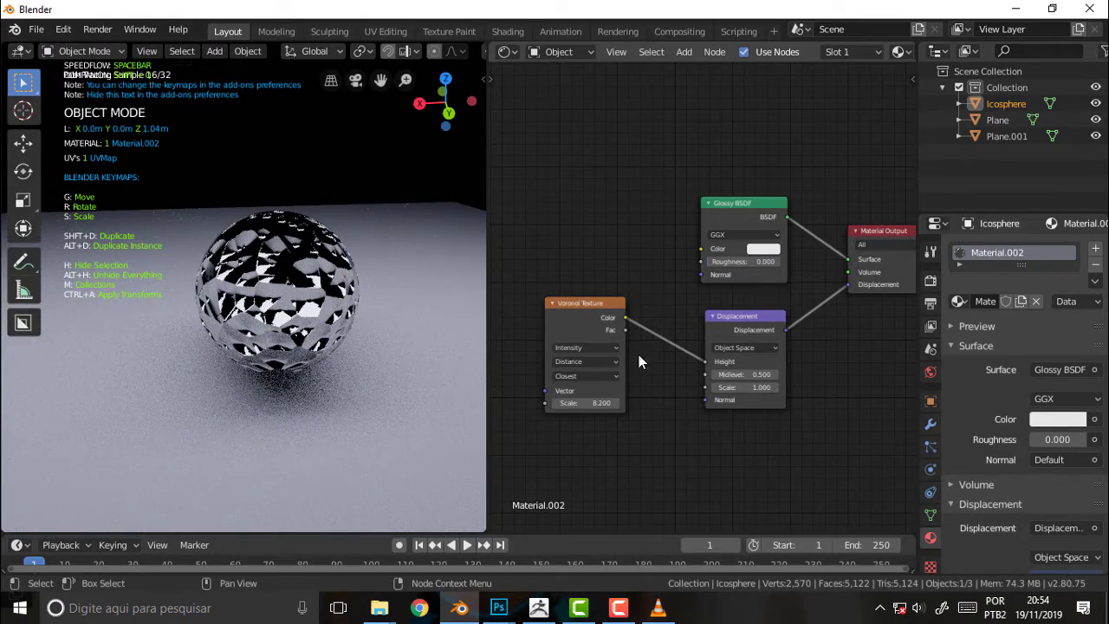
pyautogui.moveTo(743, 388); pyautogui.dragTo(763, 387)
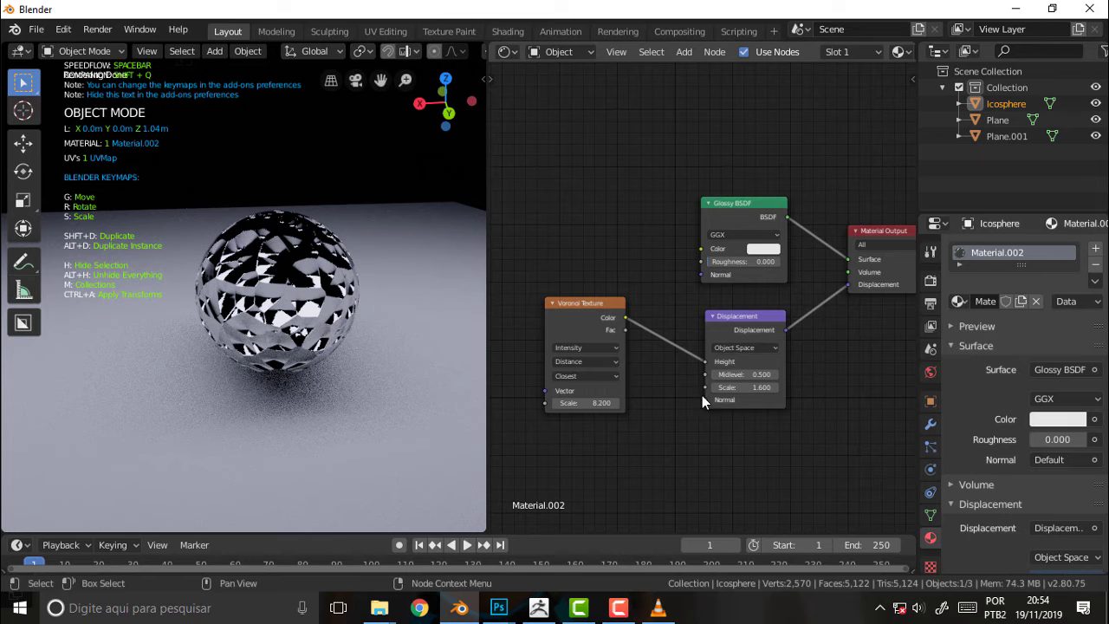
pyautogui.click(659, 611)
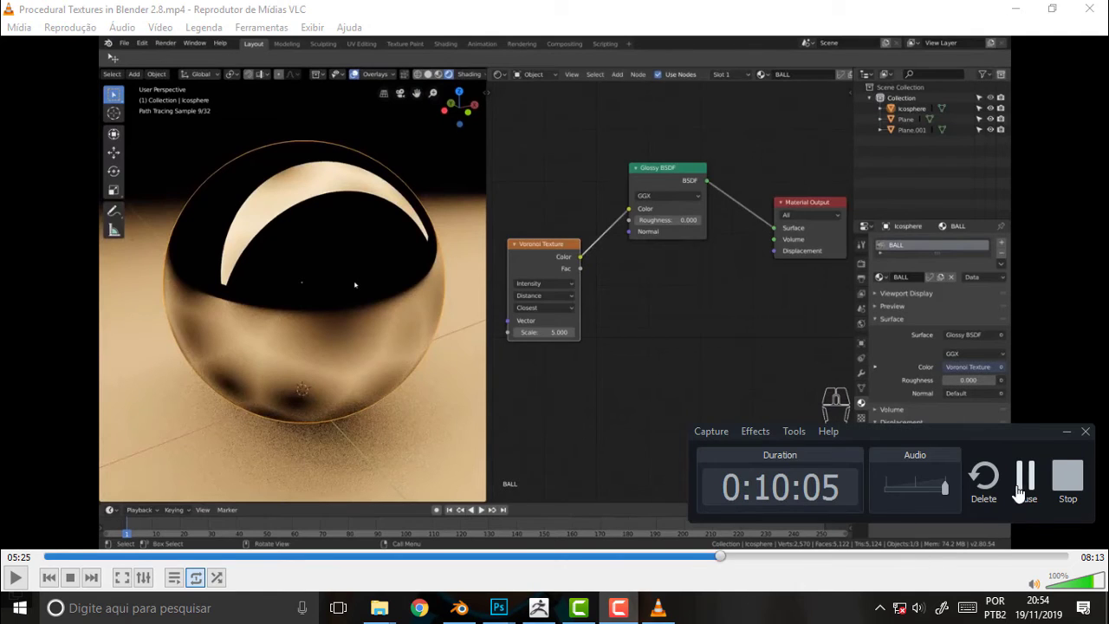
pyautogui.click(1019, 492)
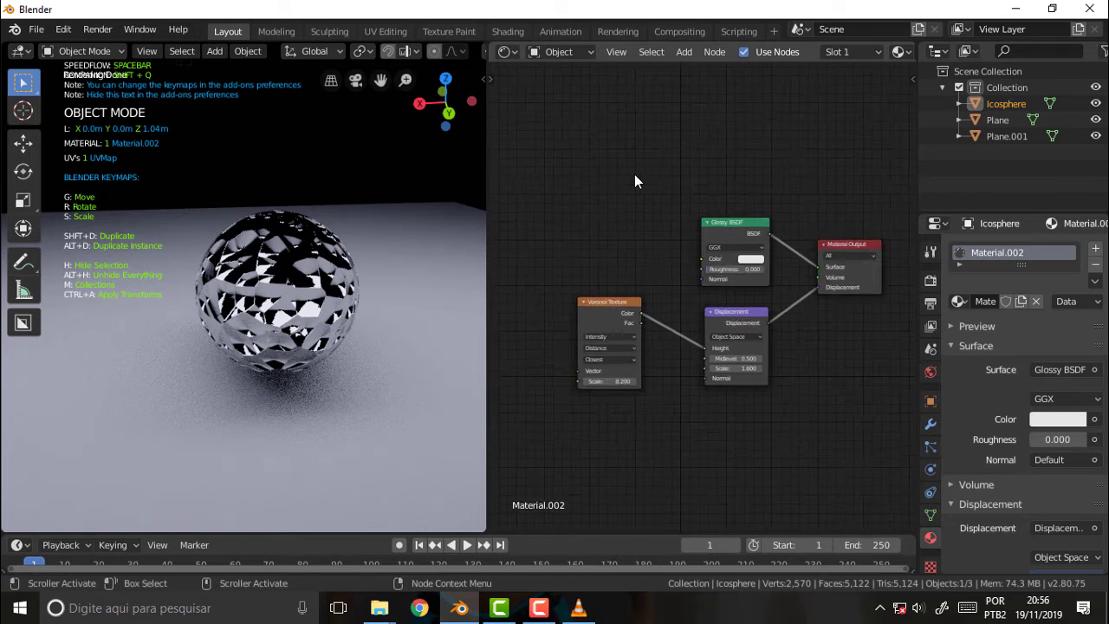
pyautogui.scroll(2, 635, 181)
pyautogui.moveTo(631, 175); pyautogui.dragTo(715, 139, button='middle')
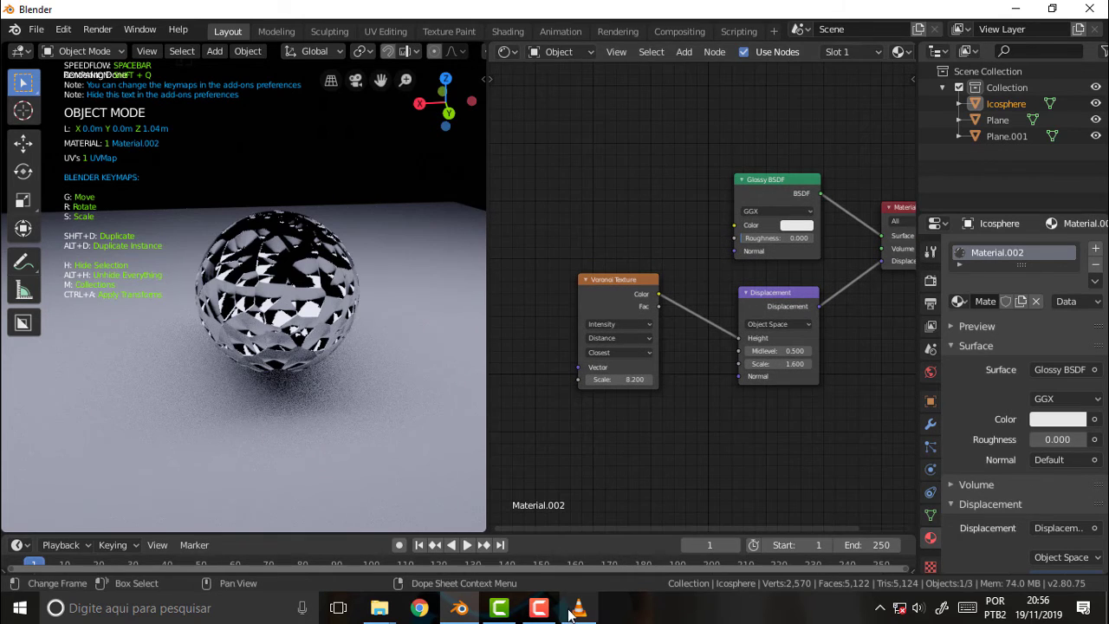
pyautogui.click(578, 608)
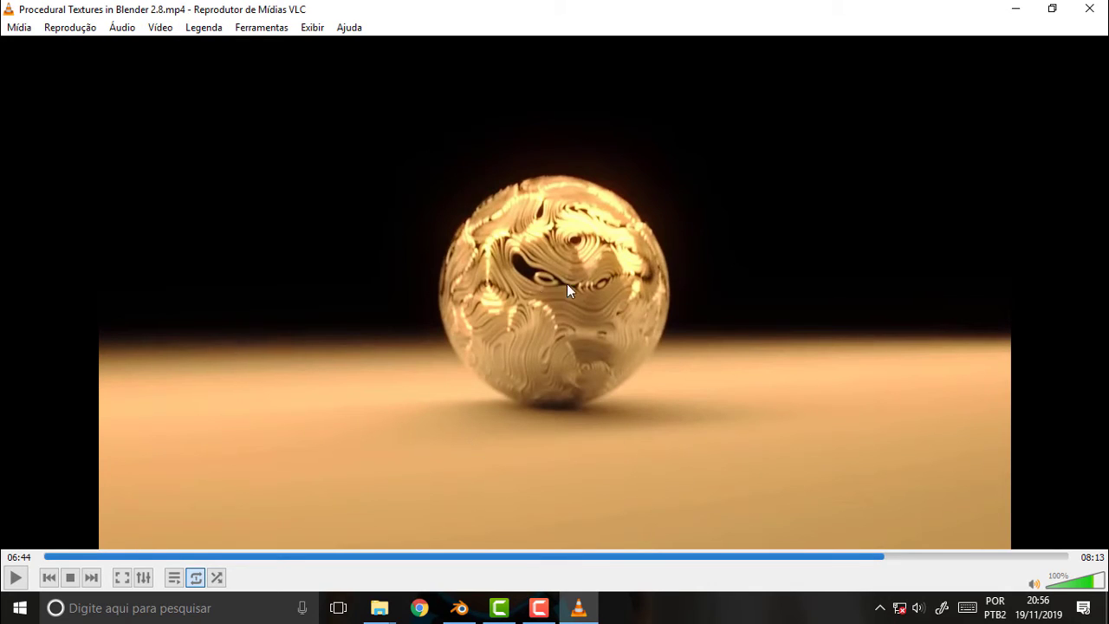
pyautogui.click(459, 608)
pyautogui.moveTo(609, 249); pyautogui.dragTo(706, 200, button='middle')
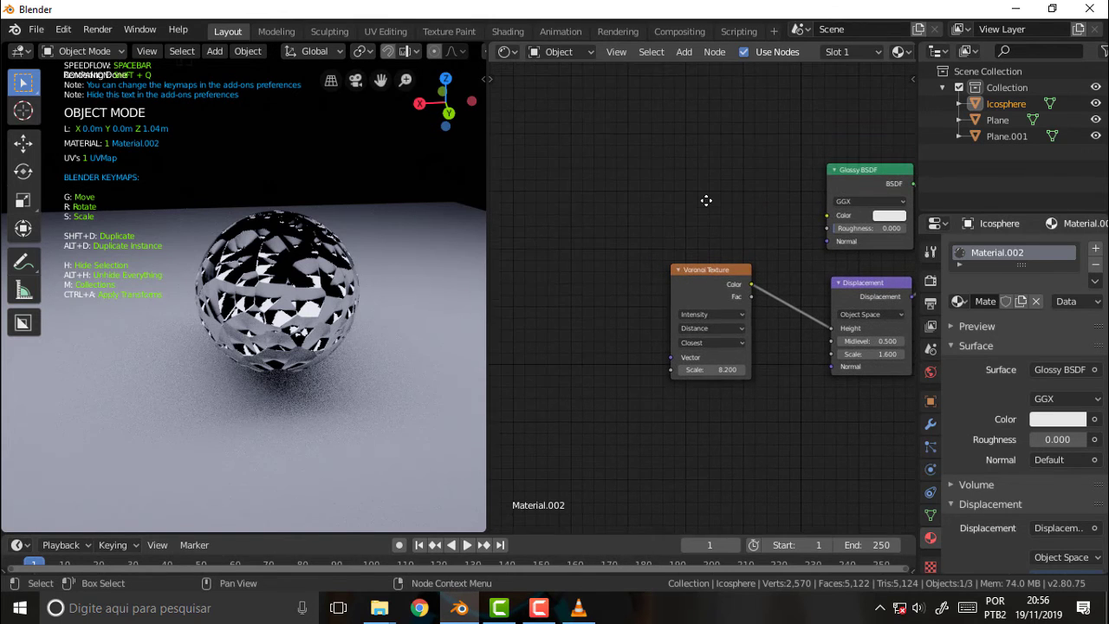
# Add a Musgrave Texture left of the Voronoi node, feeding its Color into the Voronoi Vector.
pyautogui.hotkey('shift', 'a')
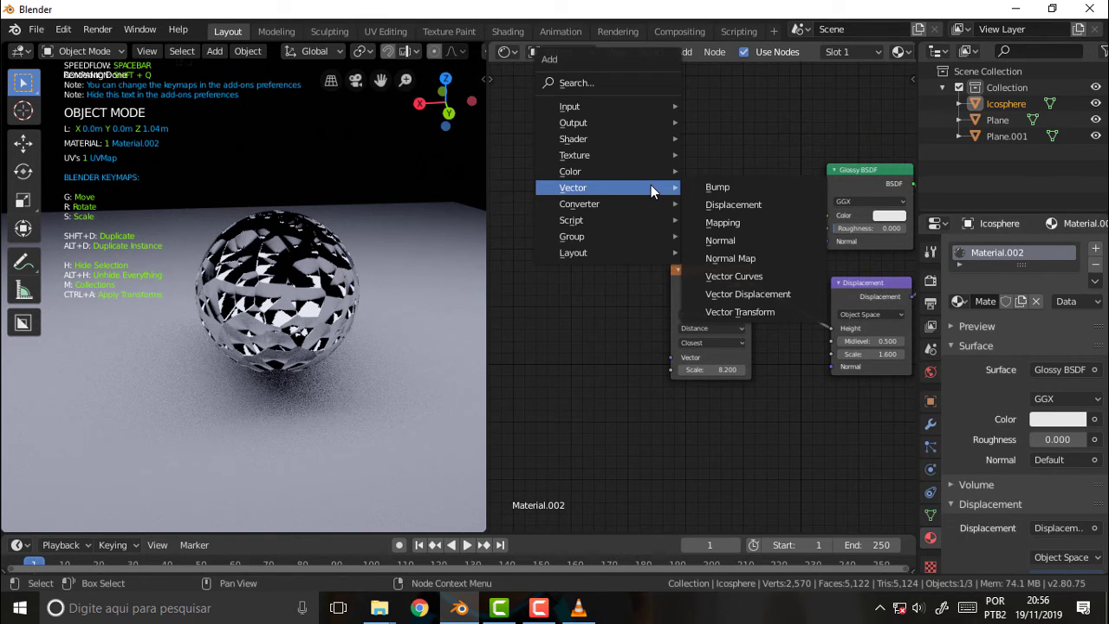
pyautogui.moveTo(574, 155)
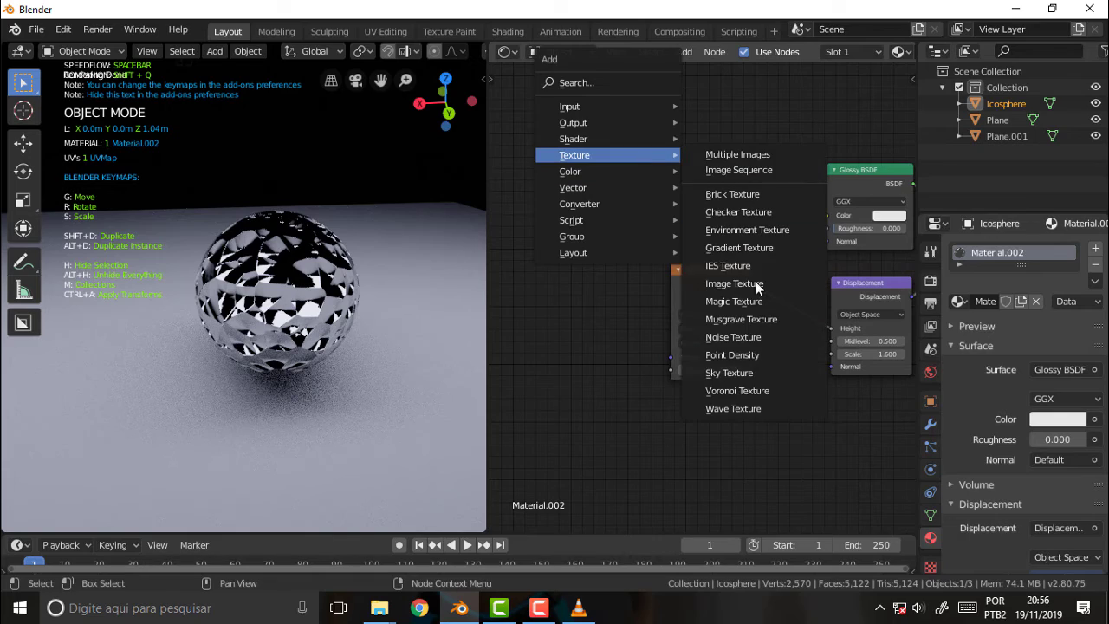
pyautogui.click(742, 319)
pyautogui.click(531, 251)
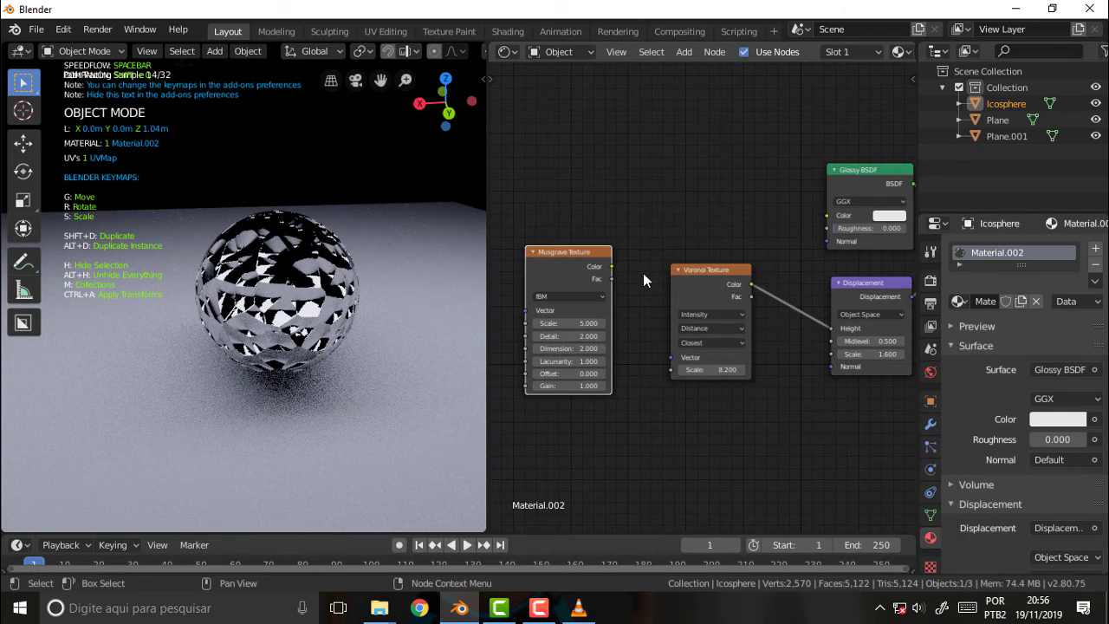
pyautogui.moveTo(612, 267); pyautogui.dragTo(671, 358)
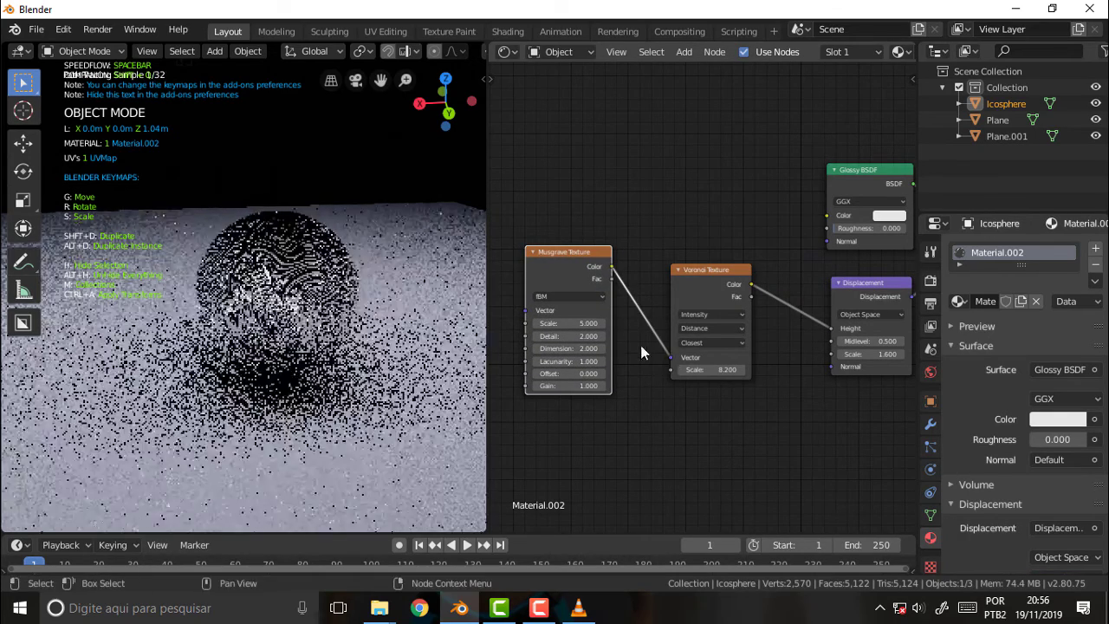
pyautogui.moveTo(309, 302); pyautogui.dragTo(368, 235, button='middle')
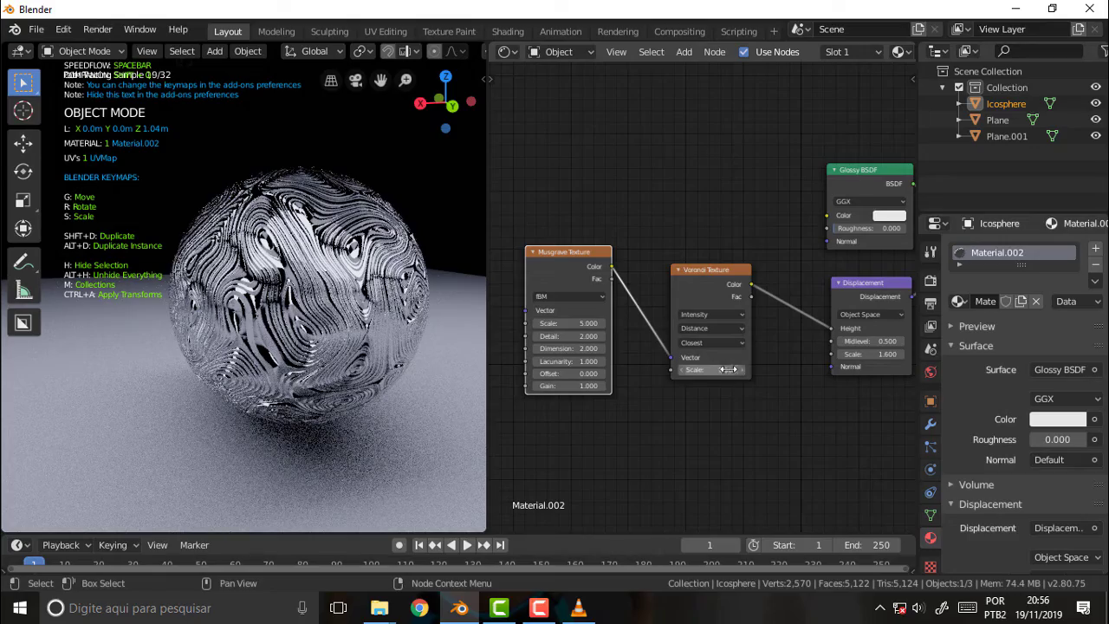
# Set the Voronoi scale to 3.8 and the Musgrave scale to 5.7.
pyautogui.moveTo(728, 369)
pyautogui.mouseDown()
pyautogui.moveTo(754, 369)
pyautogui.moveTo(702, 369)
pyautogui.mouseUp()
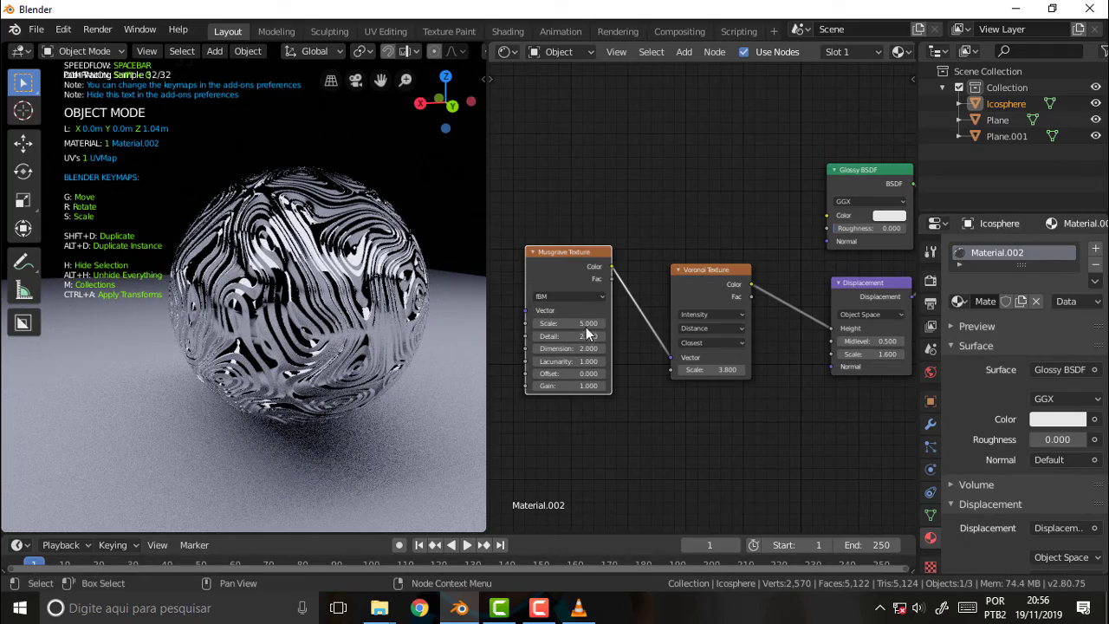
pyautogui.moveTo(588, 323)
pyautogui.mouseDown()
pyautogui.moveTo(602, 323)
pyautogui.moveTo(572, 324)
pyautogui.mouseUp()
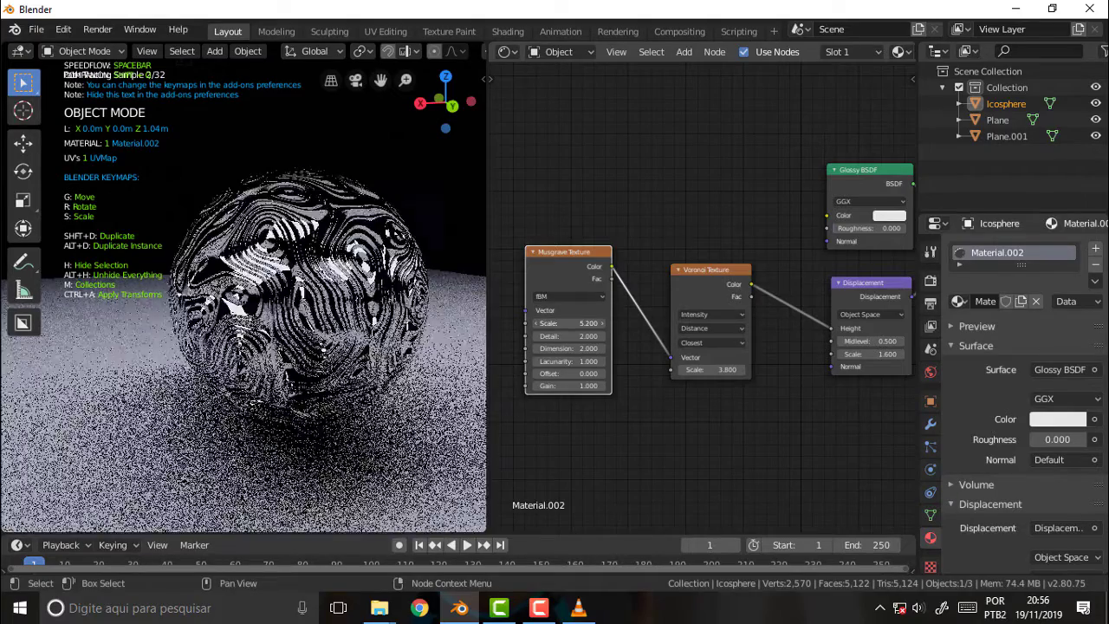
pyautogui.moveTo(588, 323); pyautogui.dragTo(603, 323)
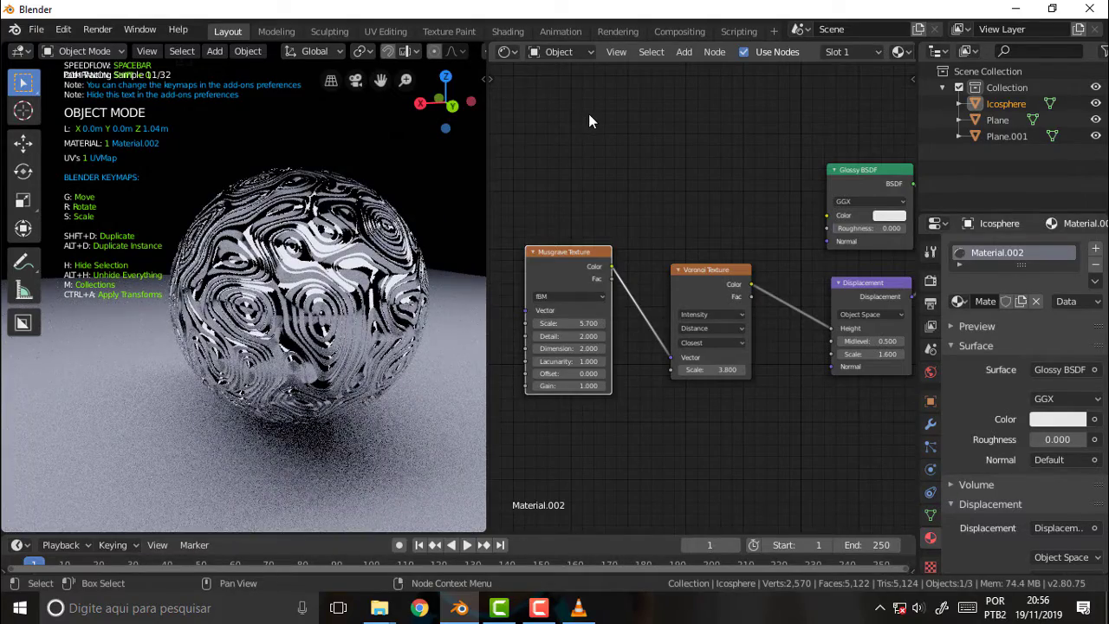
pyautogui.scroll(-1, 598, 113)
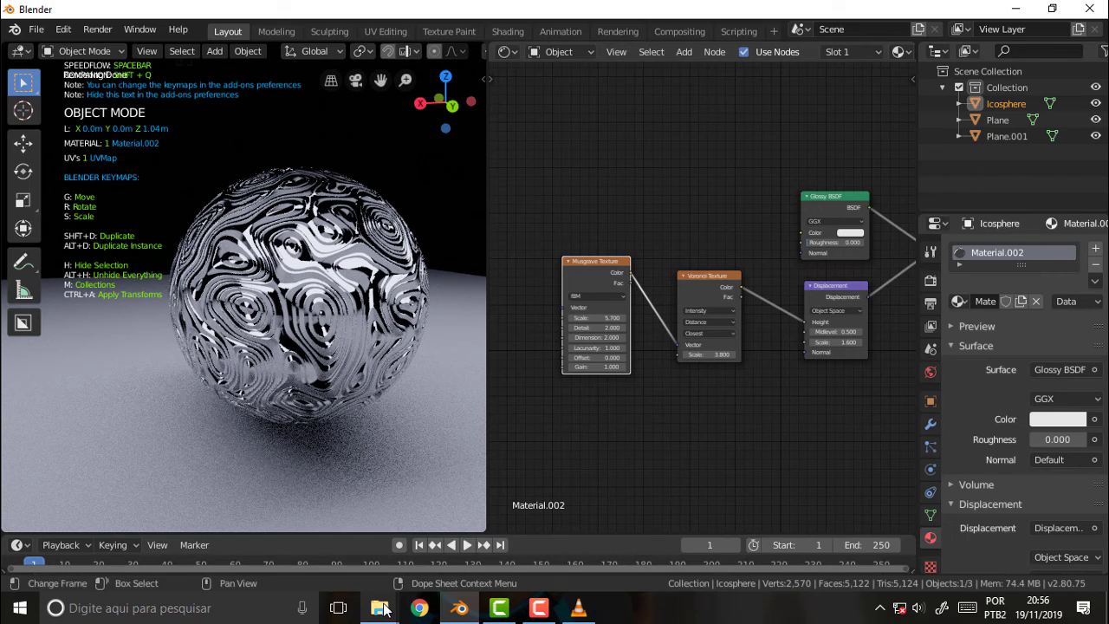
pyautogui.moveTo(380, 608)
pyautogui.click(520, 563)
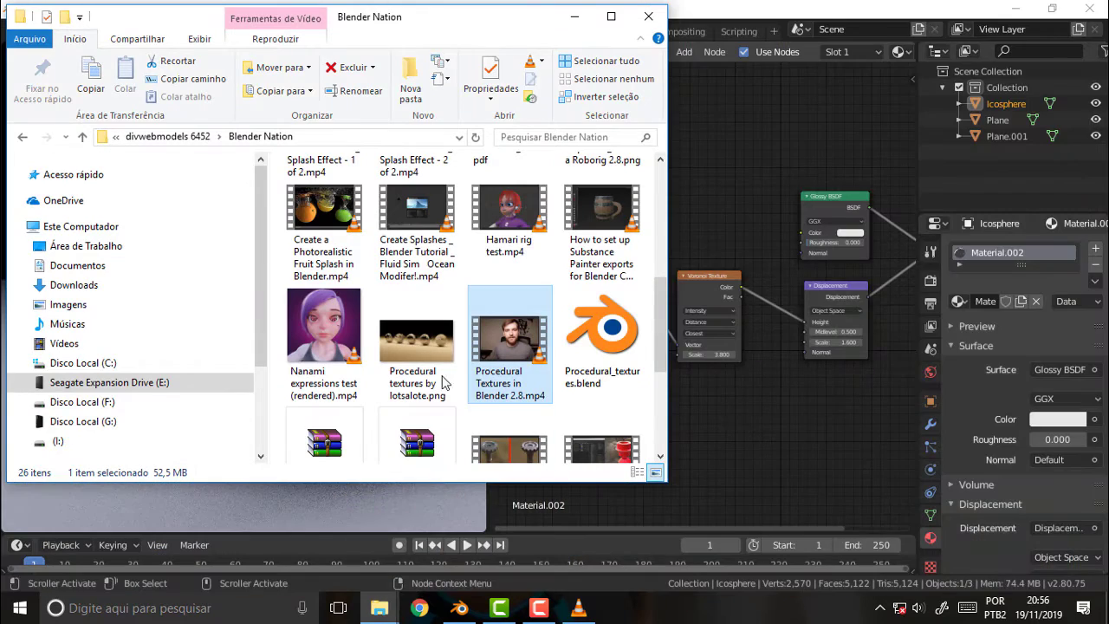
pyautogui.doubleClick(442, 379)
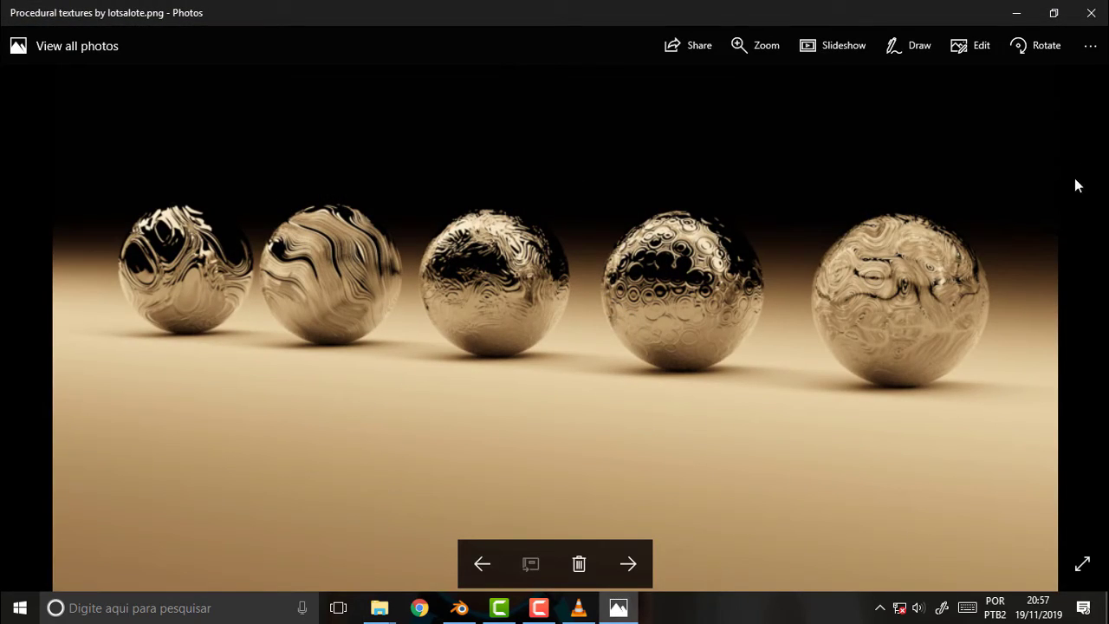
pyautogui.click(1094, 17)
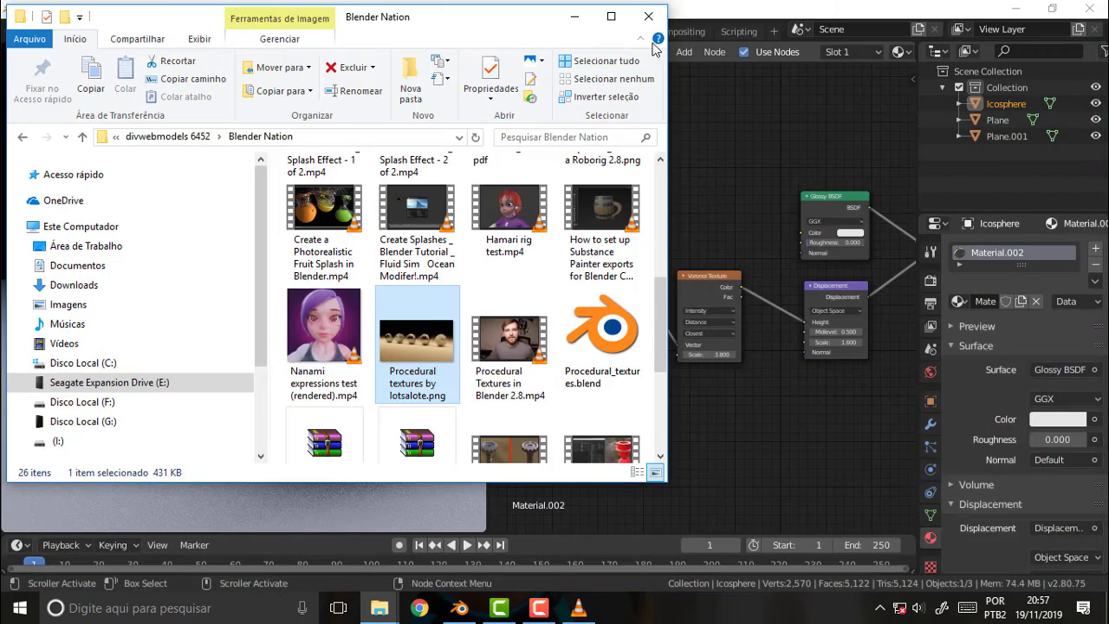
pyautogui.click(641, 168)
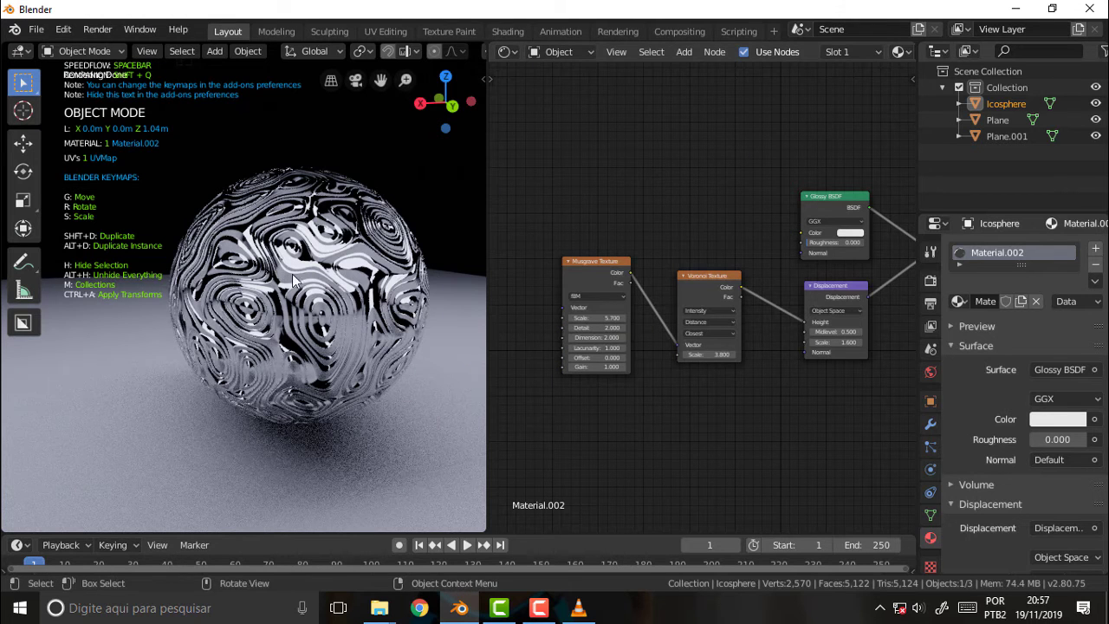
# Pan and zoom out the node editor until Glossy BSDF, Displacement and Material Output all show beside the sphere.
pyautogui.moveTo(567, 169); pyautogui.dragTo(557, 157, button='middle')
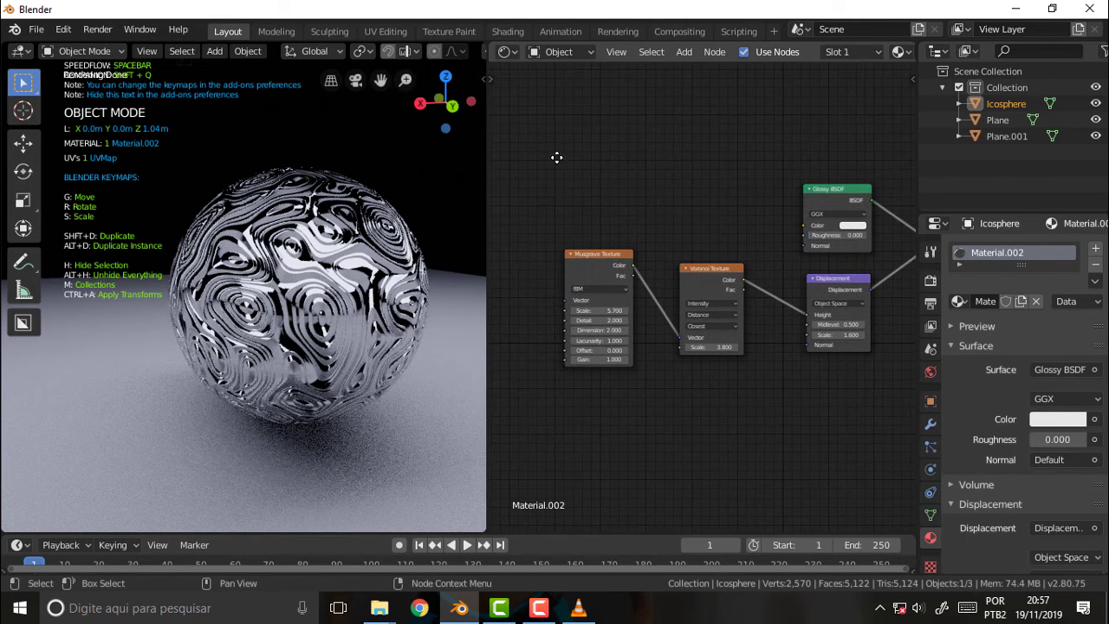
pyautogui.moveTo(368, 208)
pyautogui.mouseDown(button='middle')
pyautogui.moveTo(425, 185)
pyautogui.moveTo(369, 185)
pyautogui.mouseUp(button='middle')
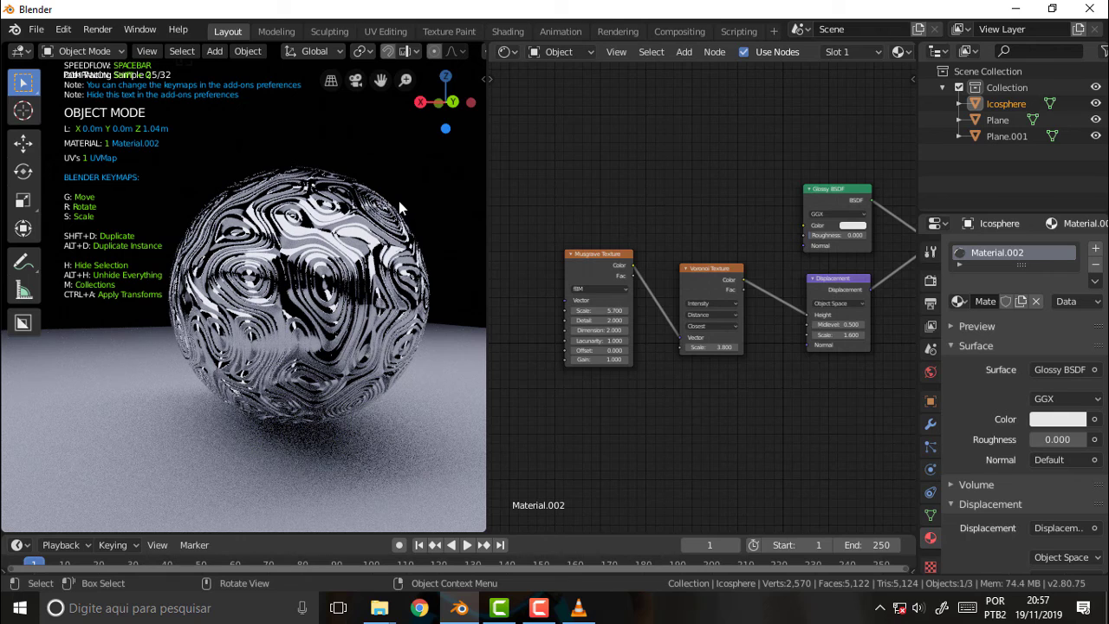
pyautogui.scroll(-1, 676, 209)
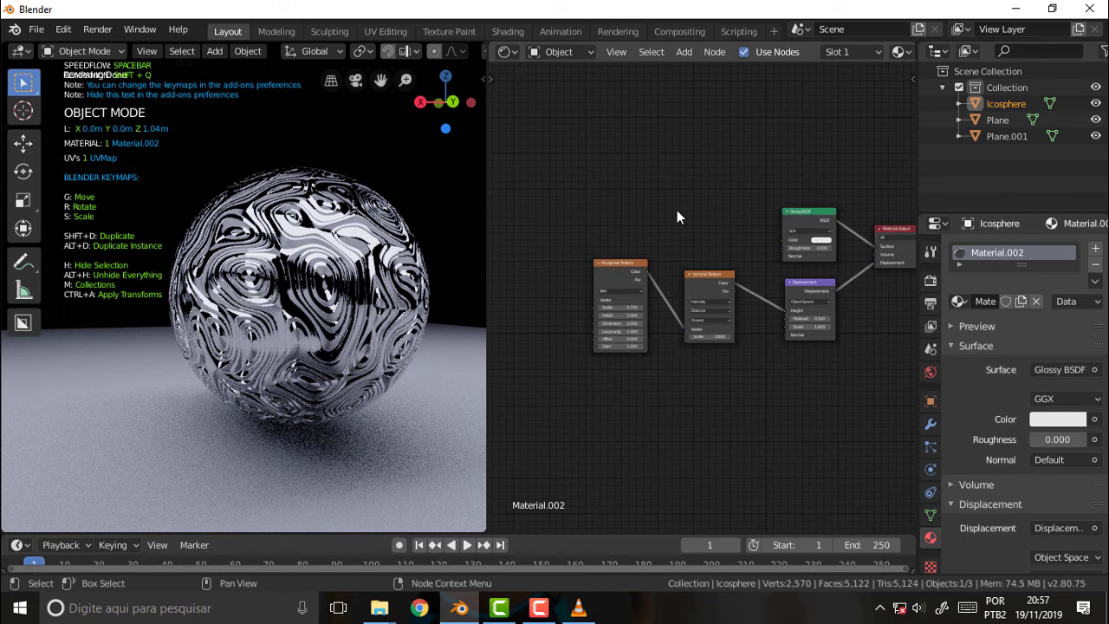
pyautogui.moveTo(676, 209); pyautogui.dragTo(643, 184, button='middle')
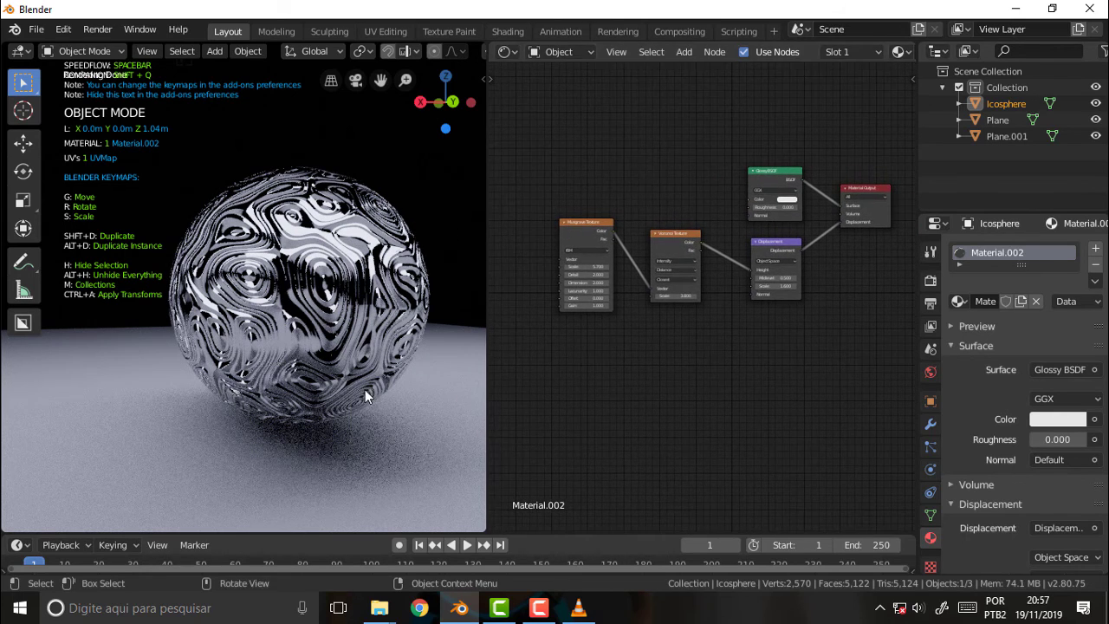